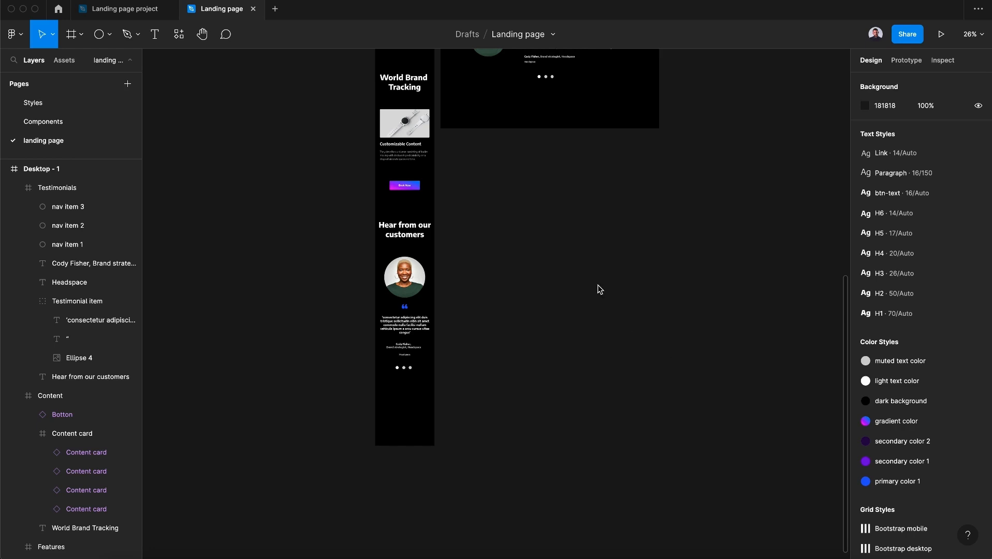
Extend the iPhone 14 - 1 frame's height to 6956
{"action": "scroll", "coordinate": [583, 270], "scroll_direction": "up", "scroll_amount": 15}
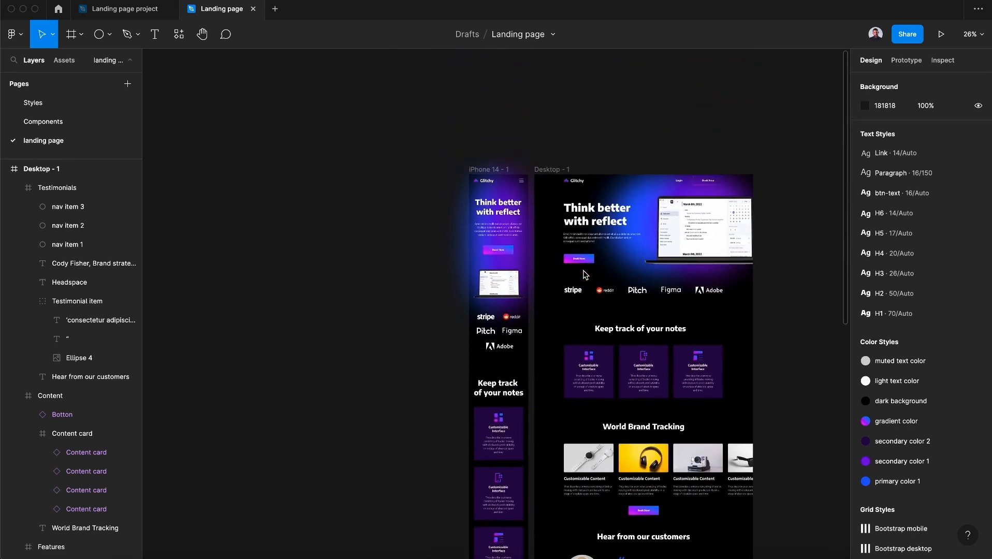
{"action": "left_click", "coordinate": [487, 168]}
{"action": "scroll", "coordinate": [486, 167], "scroll_direction": "down", "scroll_amount": 15}
{"action": "left_click_drag", "start_coordinate": [465, 172], "coordinate": [471, 422]}
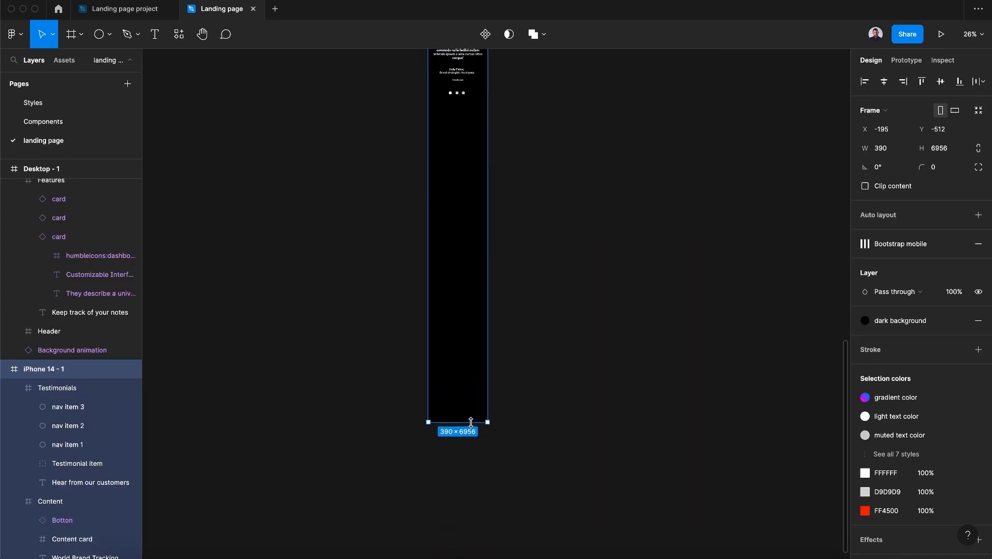
Show the layout grid on the iPhone 14 - 1 frame
{"action": "scroll", "coordinate": [594, 333], "scroll_direction": "up", "scroll_amount": 5}
{"action": "left_click", "coordinate": [595, 333]}
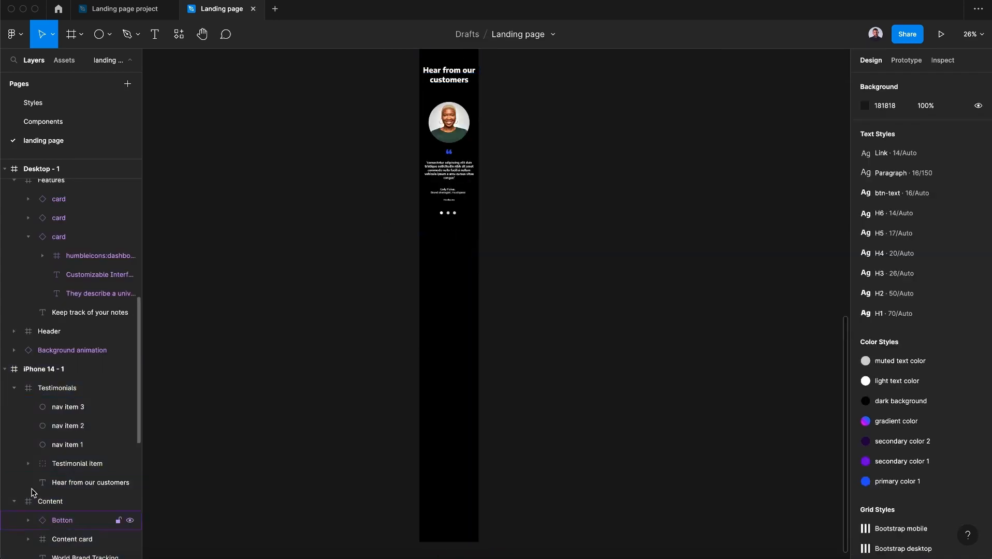
{"action": "left_click", "coordinate": [72, 370]}
{"action": "left_click", "coordinate": [938, 246]}
{"action": "scroll", "coordinate": [459, 312], "scroll_direction": "down", "scroll_amount": 4}
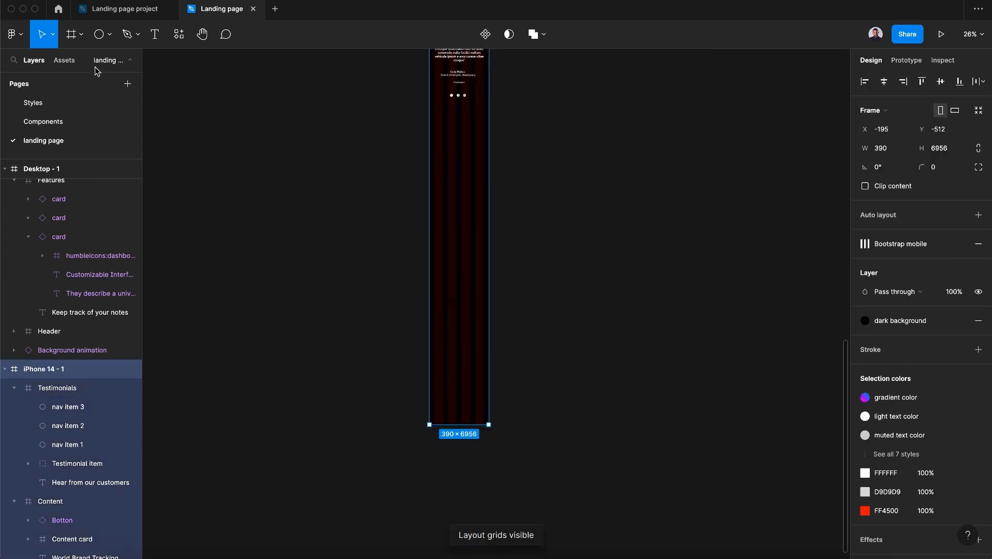
Draw a new frame about 390×989 near the bottom of the iPhone frame
{"action": "left_click", "coordinate": [78, 45]}
{"action": "left_click", "coordinate": [105, 64]}
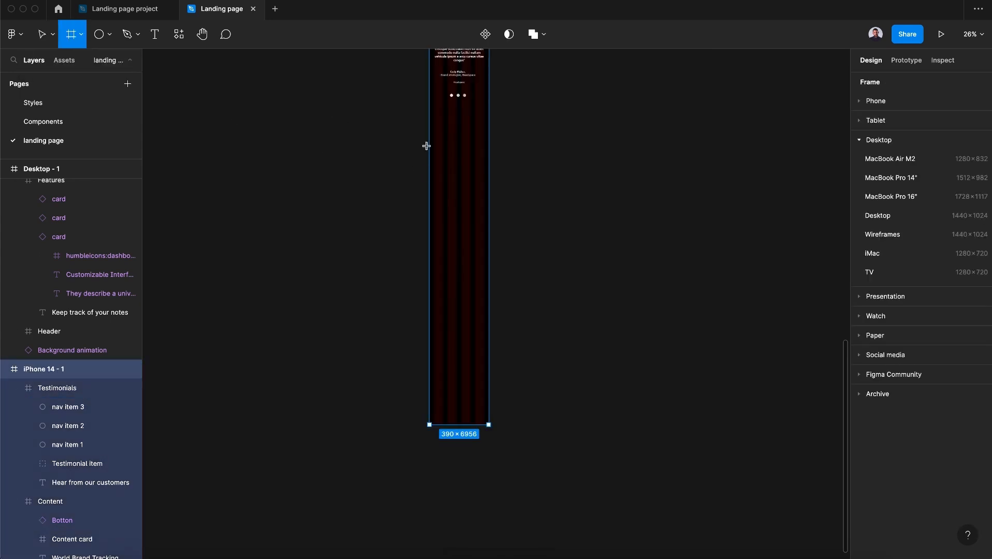
{"action": "left_click_drag", "start_coordinate": [428, 118], "coordinate": [489, 268]}
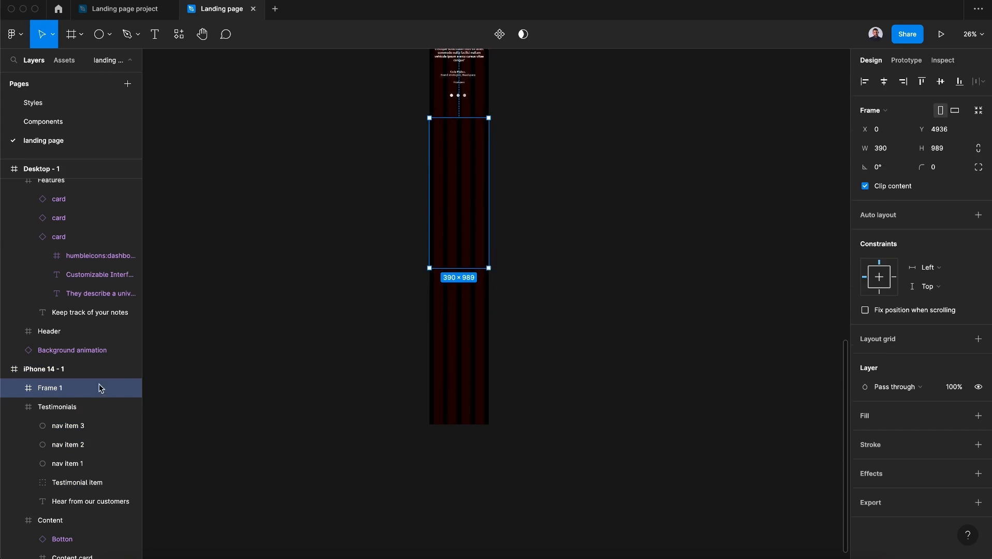
Rename the new frame to CTA and extend its height to about 1098
{"action": "double_click", "coordinate": [61, 388]}
{"action": "type", "text": "CTA"}
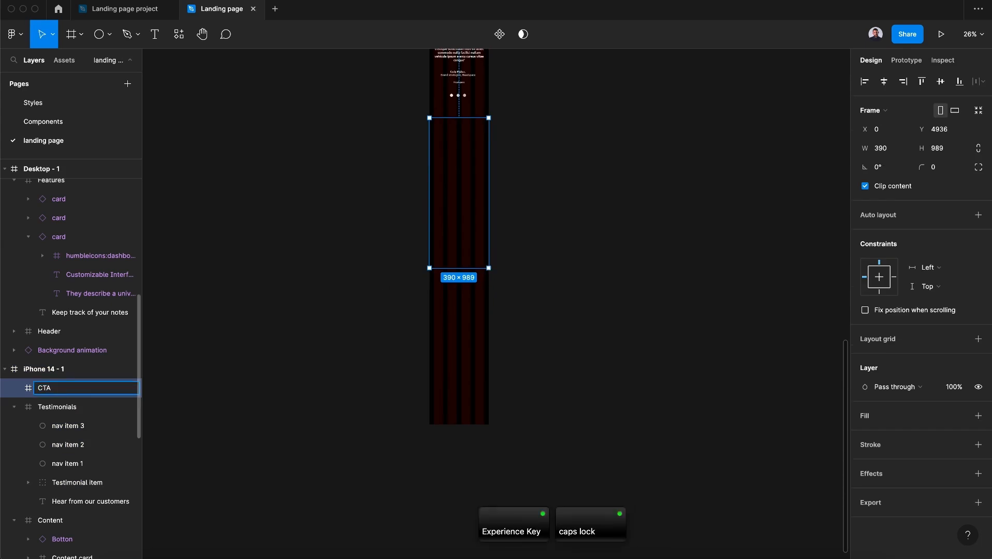
{"action": "key", "text": "Return"}
{"action": "left_click_drag", "start_coordinate": [464, 267], "coordinate": [461, 285]}
Add a text layer reading "Make your next big move right now" inside the CTA frame
{"action": "left_click", "coordinate": [154, 36]}
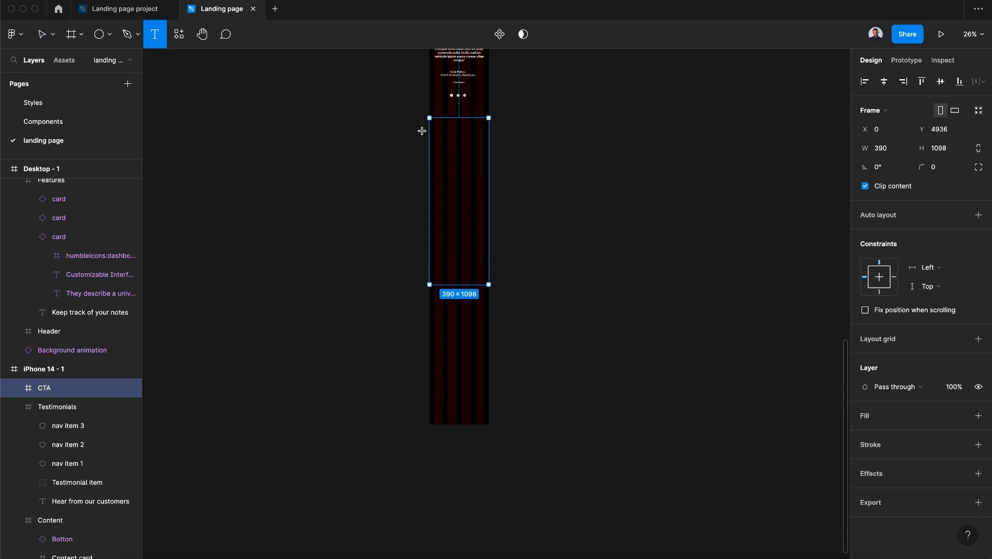
{"action": "scroll", "coordinate": [446, 133], "scroll_direction": "up", "scroll_amount": 5}
{"action": "left_click", "coordinate": [495, 146]}
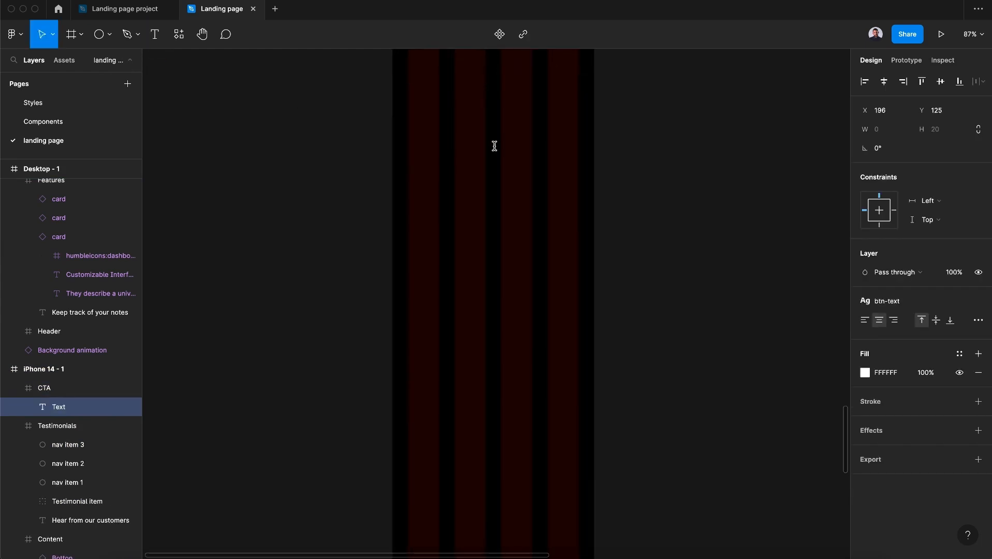
{"action": "key", "text": "Caps_Lock"}
{"action": "type", "text": "Ma"}
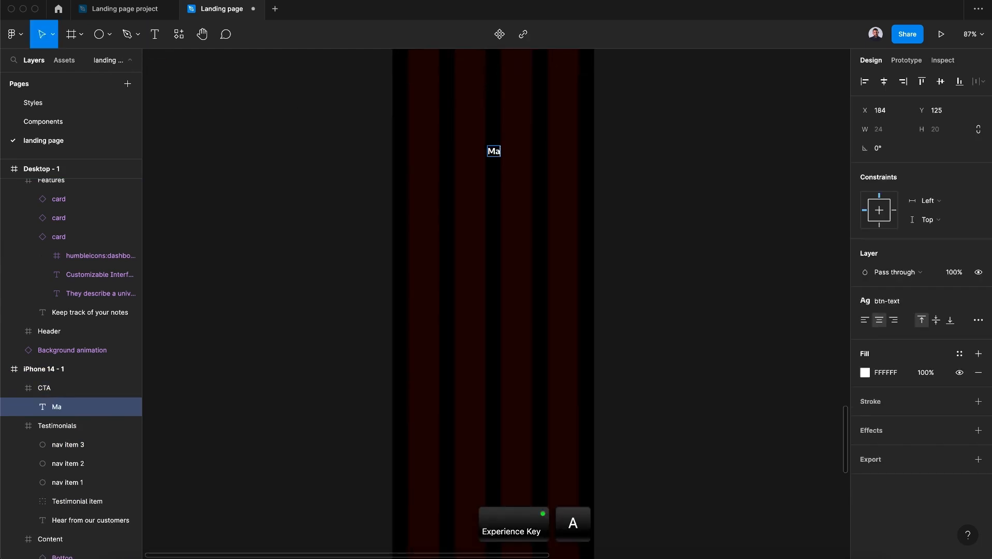
{"action": "type", "text": "ke your nex"}
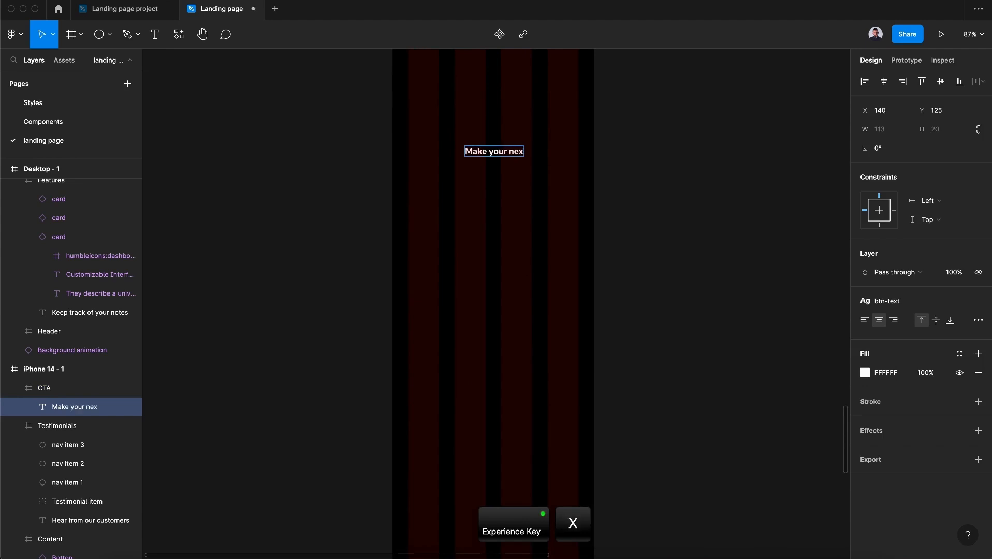
{"action": "type", "text": "t big "}
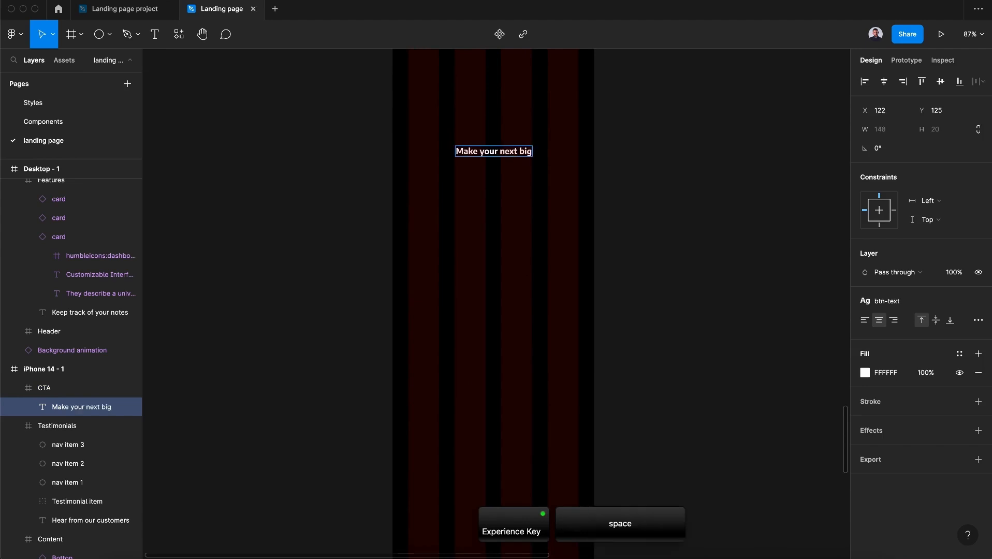
{"action": "type", "text": "move right now"}
{"action": "key", "text": "Escape"}
Apply the H2 text style to the heading and break it into three lines: Make your / next big move / right now
{"action": "left_click", "coordinate": [927, 302]}
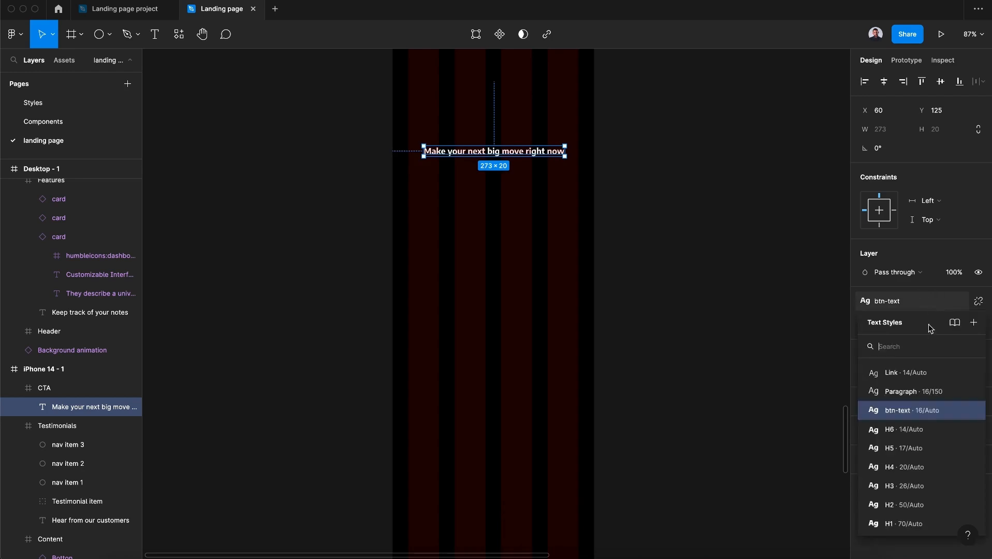
{"action": "left_click", "coordinate": [919, 512]}
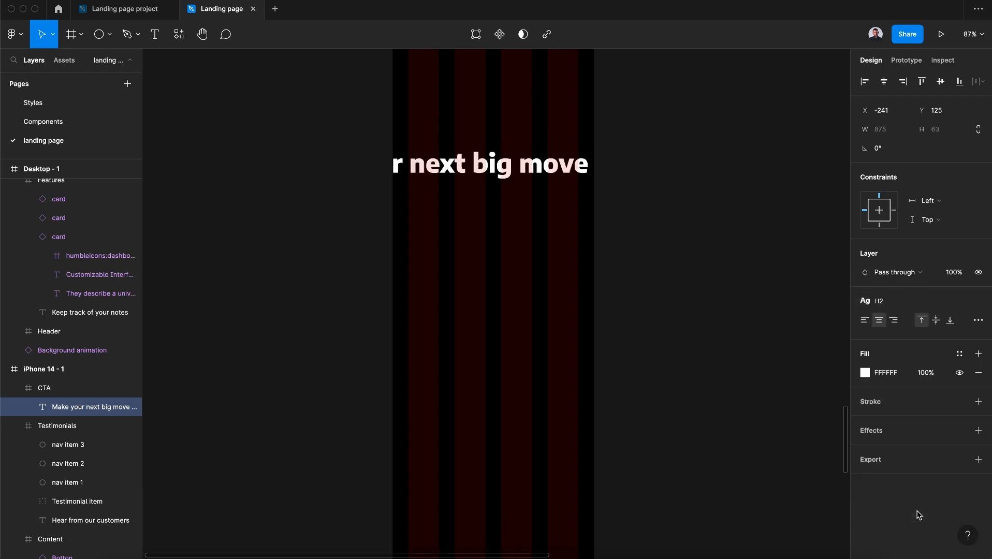
{"action": "double_click", "coordinate": [491, 167]}
{"action": "key", "text": "Left"}
{"action": "key", "text": "Return"}
{"action": "left_click", "coordinate": [536, 159]}
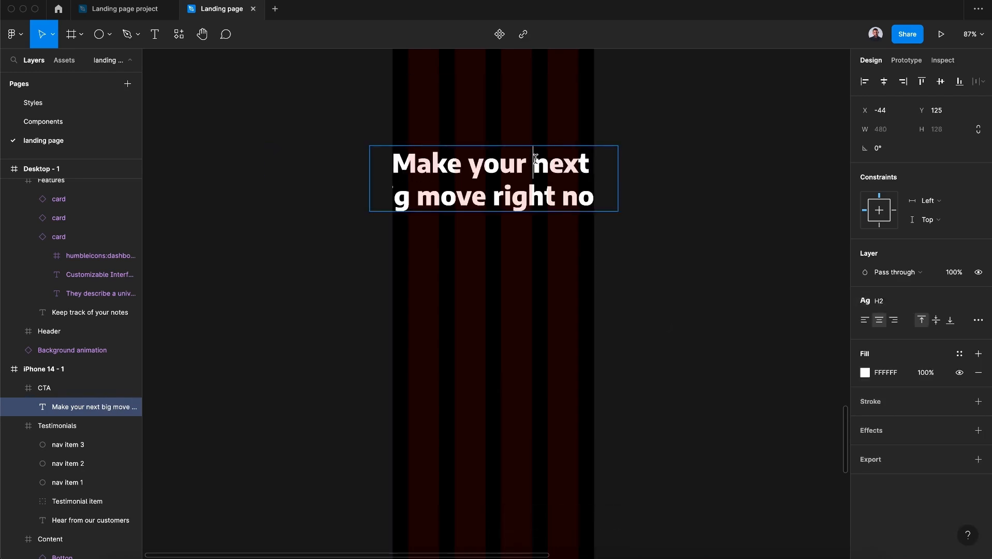
{"action": "key", "text": "Return"}
{"action": "left_click", "coordinate": [421, 234]}
{"action": "key", "text": "Return"}
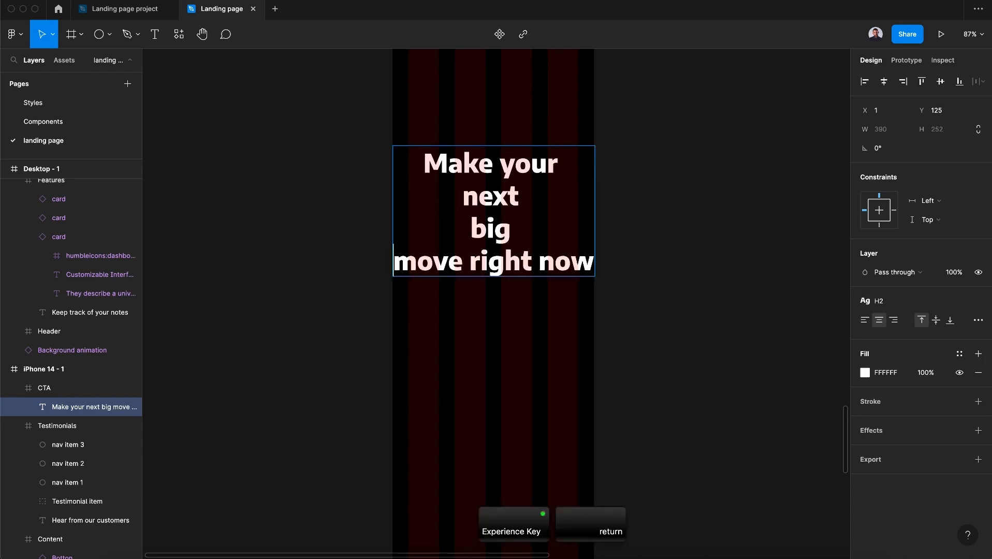
{"action": "left_click", "coordinate": [469, 260]}
{"action": "key", "text": "Return"}
{"action": "left_click", "coordinate": [457, 261]}
{"action": "key", "text": "BackSpace"}
{"action": "left_click", "coordinate": [434, 227]}
{"action": "key", "text": "BackSpace"}
{"action": "key", "text": "Escape"}
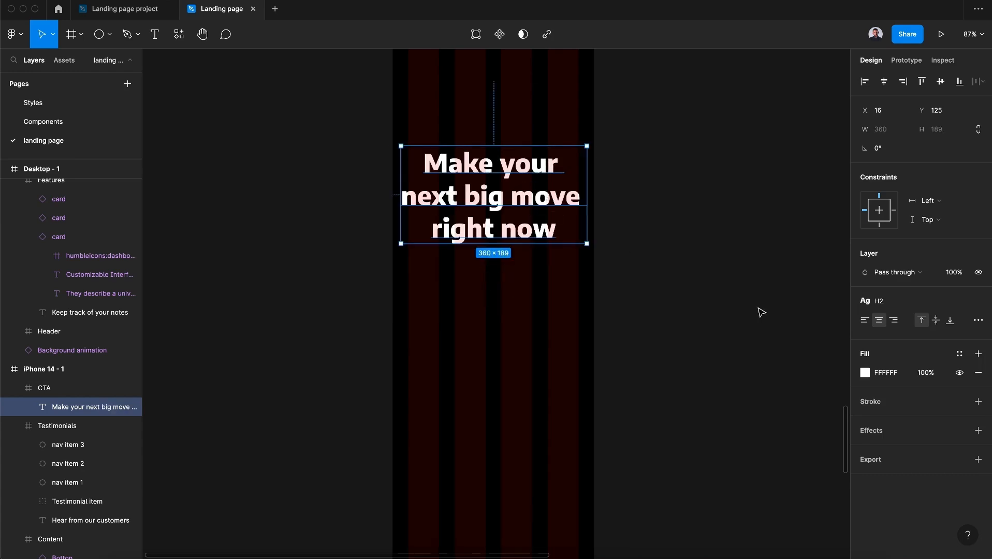
Move the heading slightly higher within the CTA frame
{"action": "key", "text": "Left"}
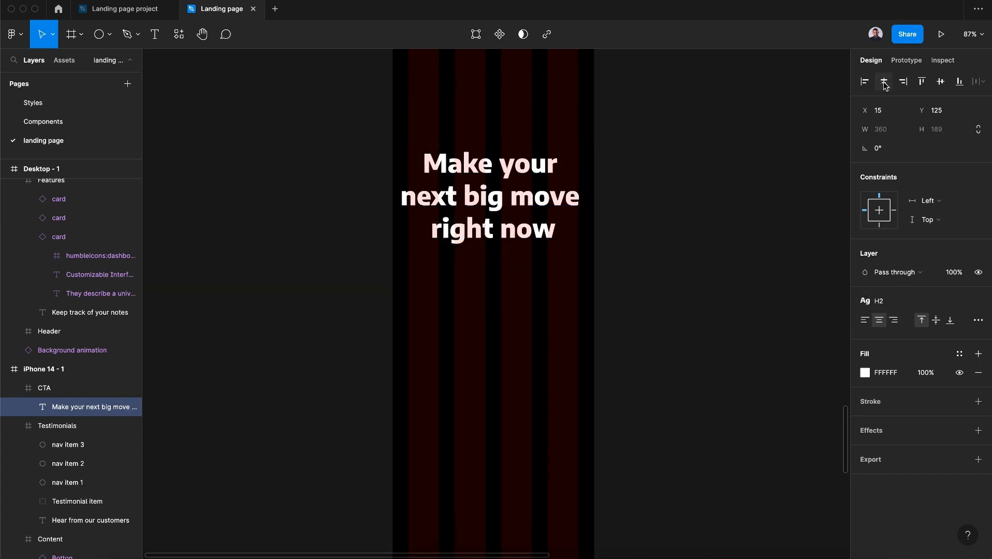
{"action": "scroll", "coordinate": [741, 104], "scroll_direction": "down", "scroll_amount": 3}
{"action": "scroll", "coordinate": [740, 104], "scroll_direction": "up", "scroll_amount": 3}
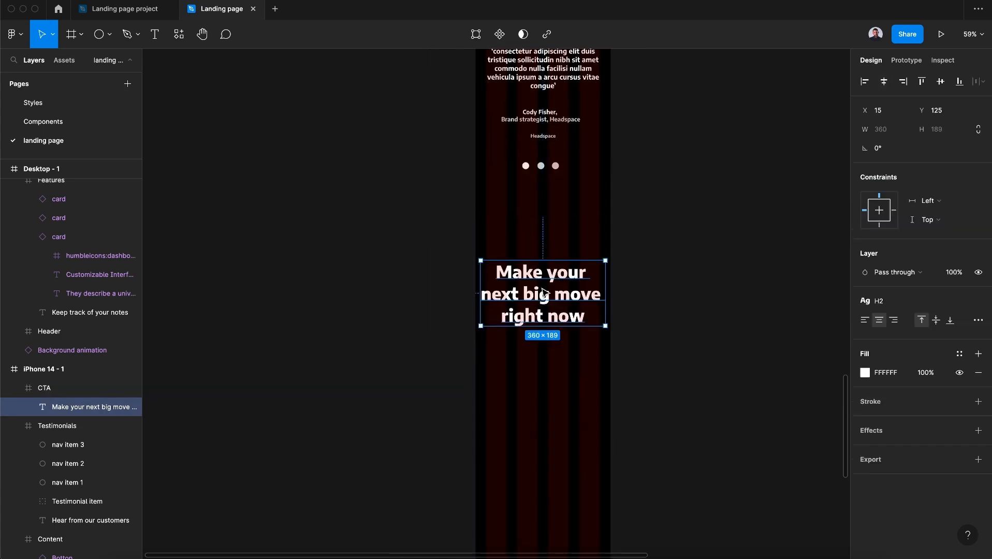
{"action": "left_click_drag", "start_coordinate": [543, 283], "coordinate": [543, 271]}
{"action": "scroll", "coordinate": [543, 271], "scroll_direction": "down", "scroll_amount": 2}
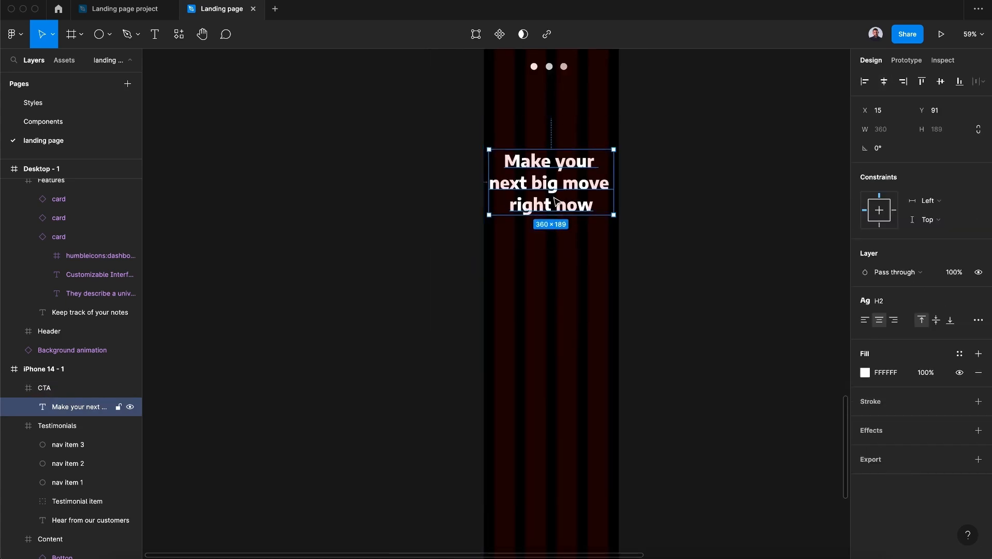
Duplicate the heading and place the copy just below the original
{"action": "key", "text": "super"}
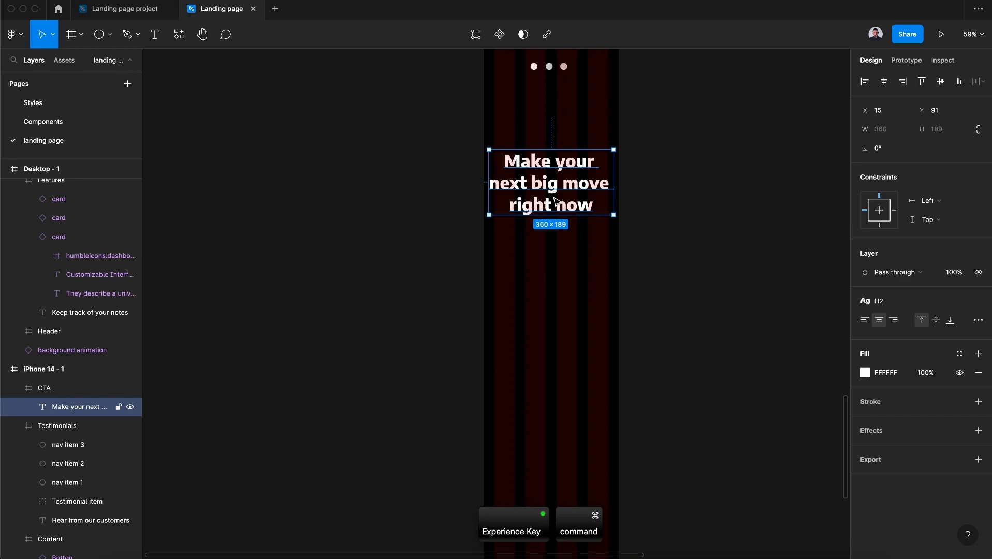
{"action": "key", "text": "super+c"}
{"action": "key", "text": "super+v"}
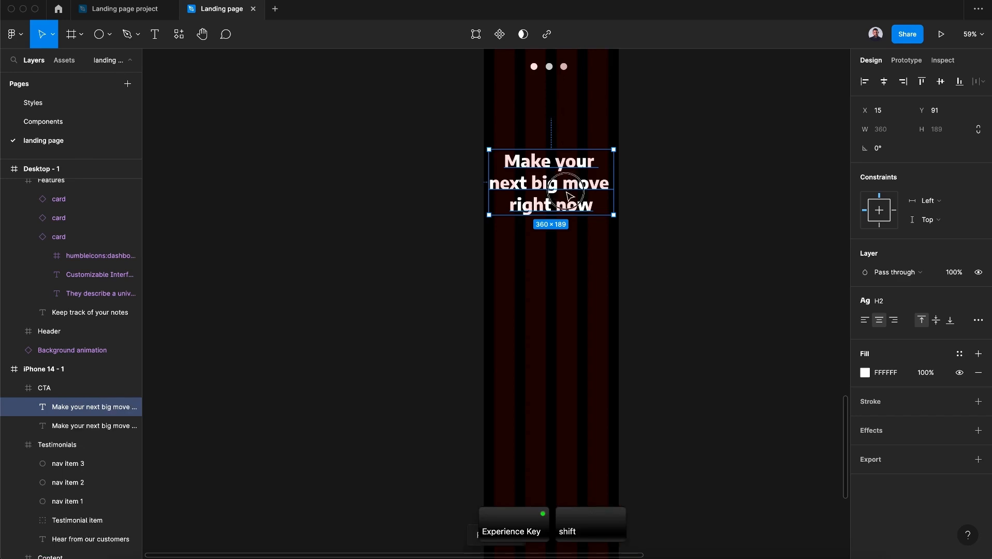
{"action": "left_click_drag", "start_coordinate": [569, 195], "coordinate": [569, 281]}
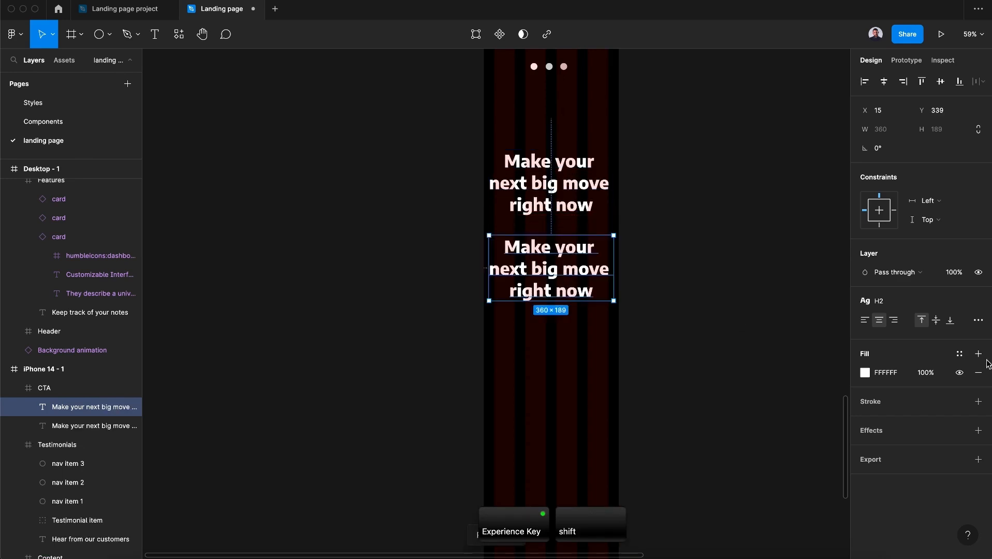
Apply the H4 text style and the muted text color to the copied text
{"action": "left_click", "coordinate": [923, 306]}
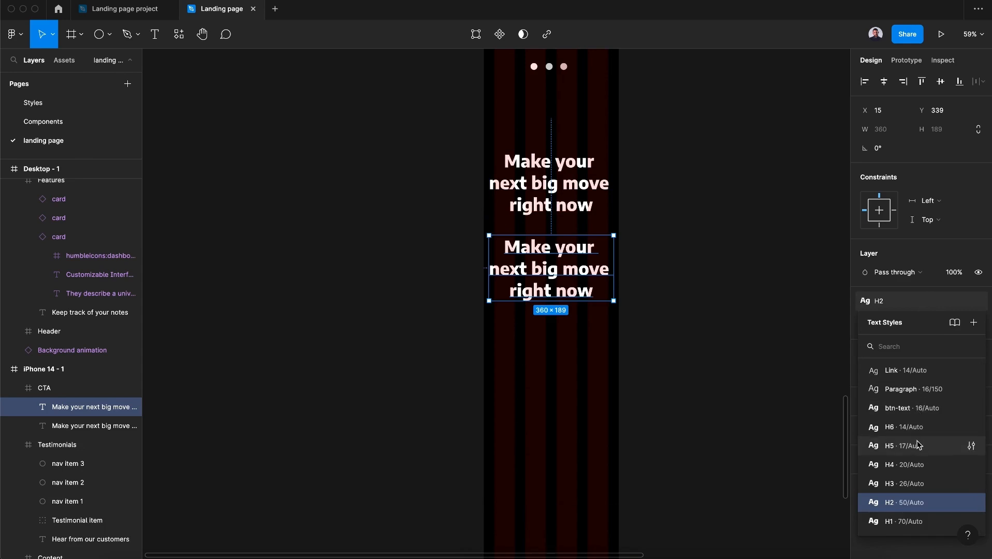
{"action": "left_click", "coordinate": [919, 465]}
{"action": "left_click", "coordinate": [960, 355]}
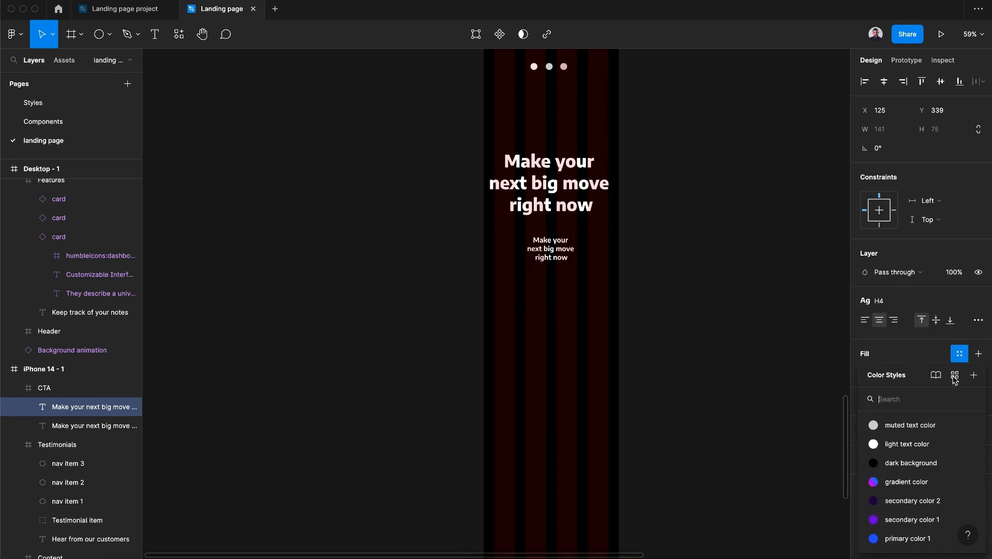
{"action": "left_click", "coordinate": [906, 422]}
Replace the copy's text with Lorem Ipsum (short) content using the Content Reel plugin
{"action": "scroll", "coordinate": [700, 208], "scroll_direction": "up", "scroll_amount": 5}
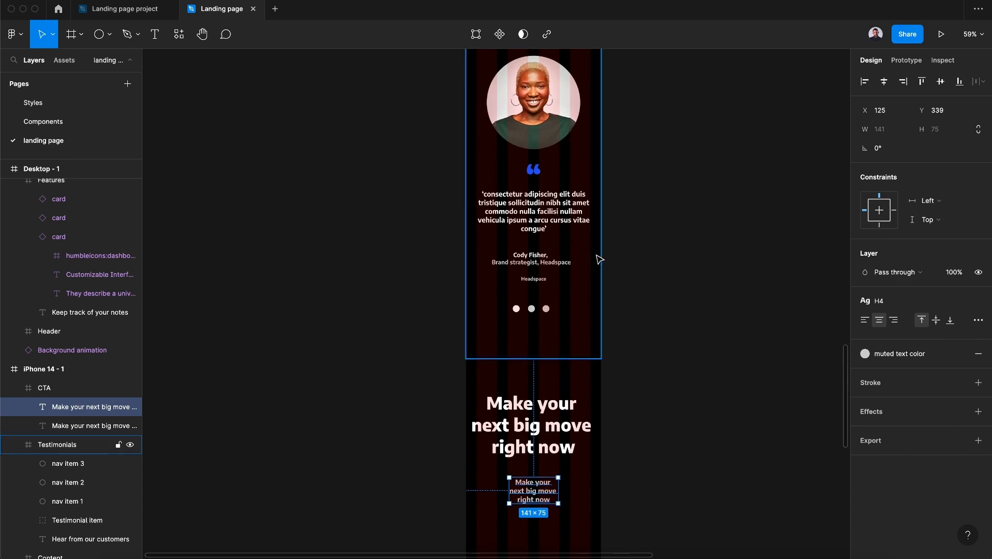
{"action": "scroll", "coordinate": [606, 269], "scroll_direction": "down", "scroll_amount": 4}
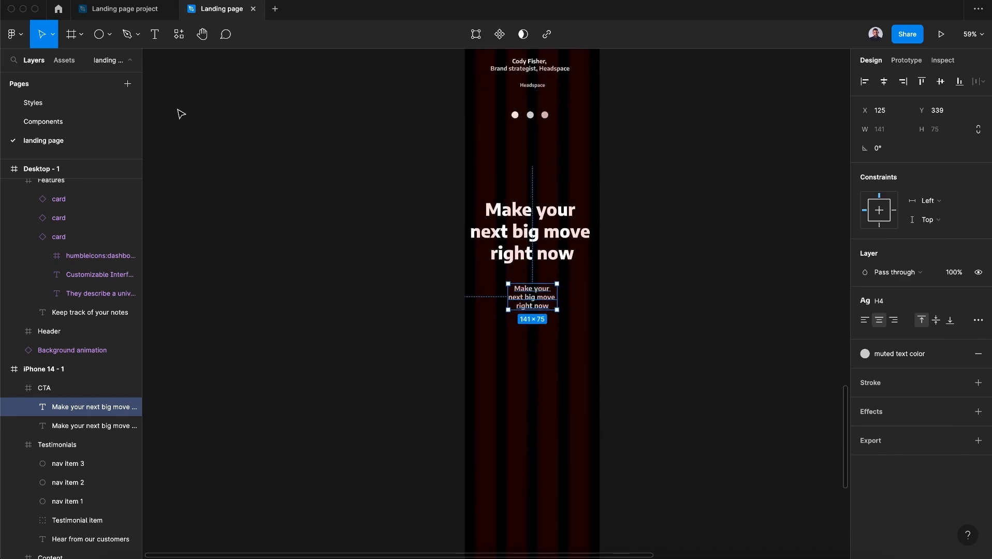
{"action": "left_click", "coordinate": [179, 34]}
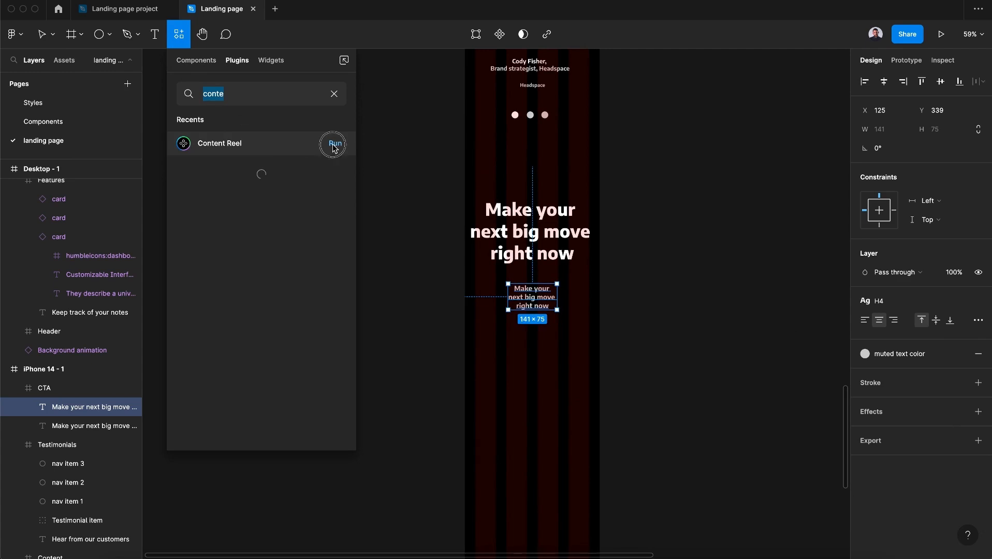
{"action": "left_click", "coordinate": [334, 145]}
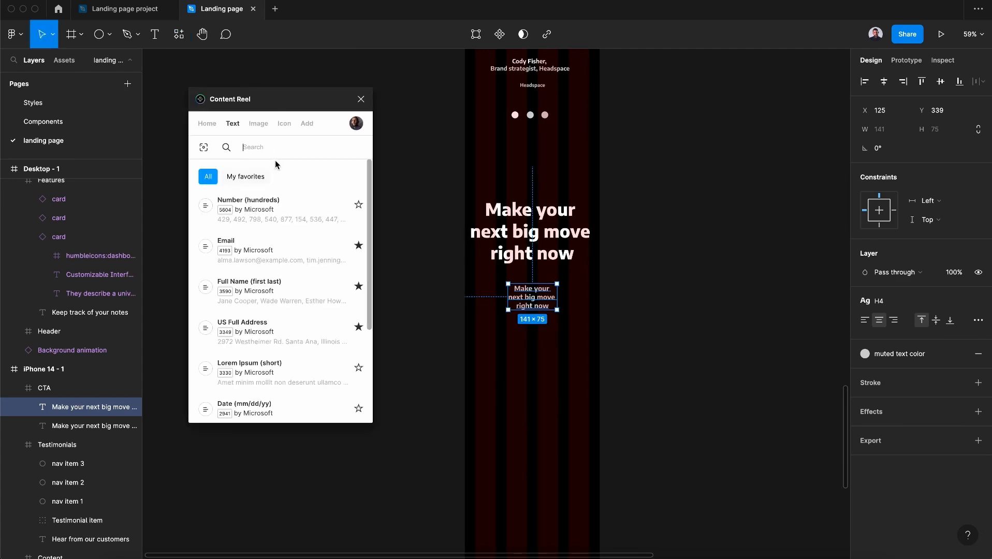
{"action": "left_click", "coordinate": [261, 382]}
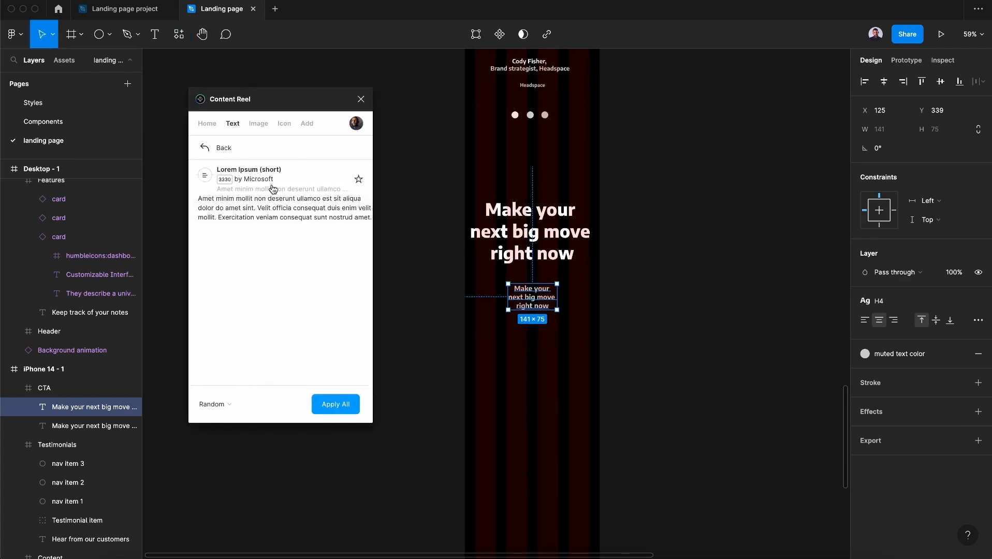
{"action": "left_click", "coordinate": [272, 196]}
Shorten the paragraph to its first sentence
{"action": "left_click_drag", "start_coordinate": [812, 288], "coordinate": [547, 305]}
{"action": "double_click", "coordinate": [552, 304]}
{"action": "left_click", "coordinate": [580, 331]}
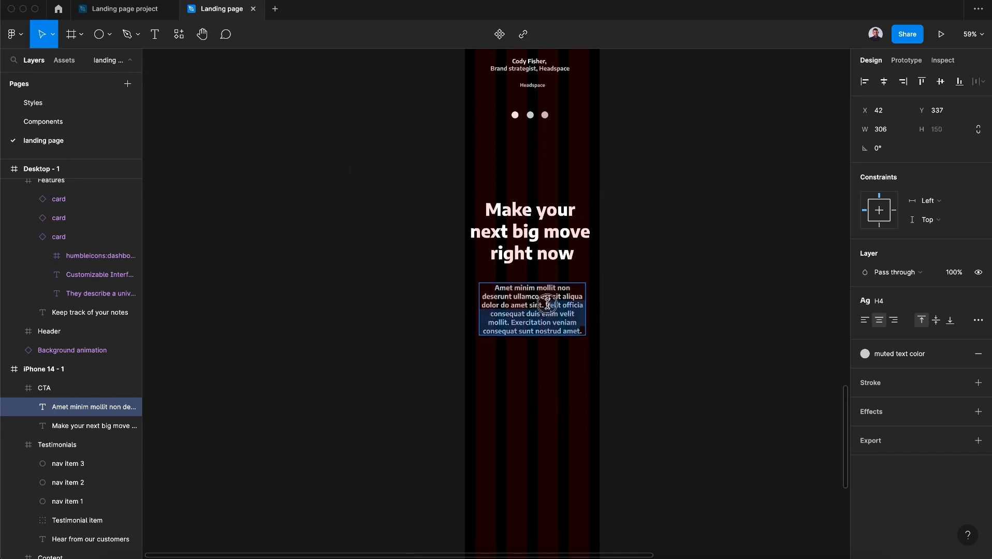
{"action": "key", "text": "BackSpace"}
{"action": "key", "text": "Escape"}
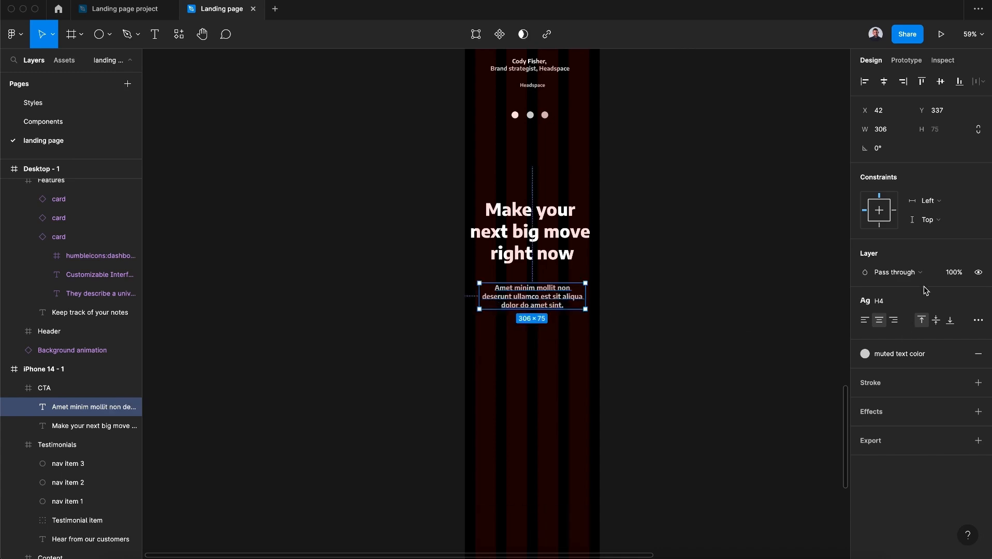
Set the horizontal constraints of the paragraph and the heading to Center
{"action": "left_click", "coordinate": [927, 200]}
{"action": "left_click", "coordinate": [929, 241]}
{"action": "left_click", "coordinate": [93, 425]}
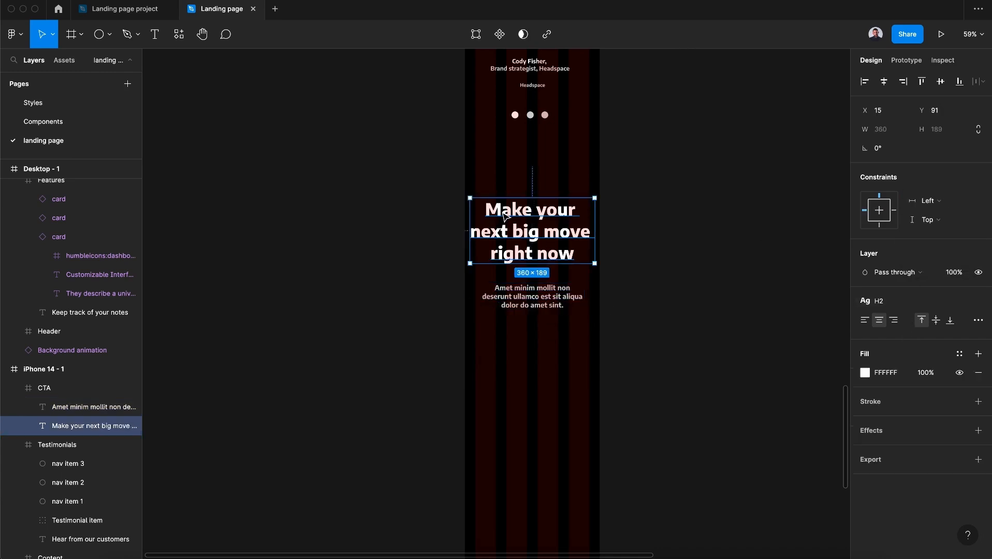
{"action": "left_click", "coordinate": [952, 206]}
{"action": "left_click", "coordinate": [934, 242]}
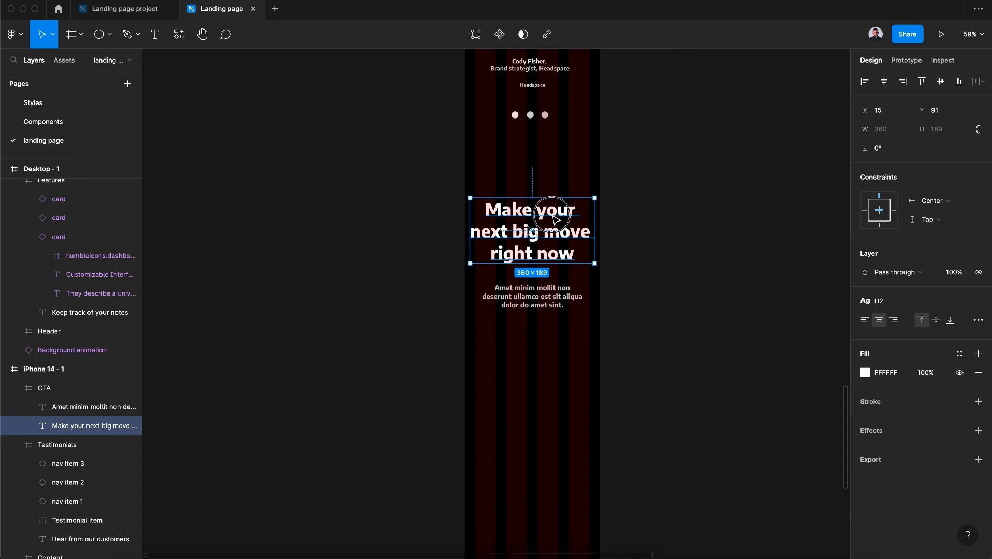
Place the Book Now button component below the CTA paragraph and set its horizontal constraint to Center
{"action": "left_click", "coordinate": [64, 61]}
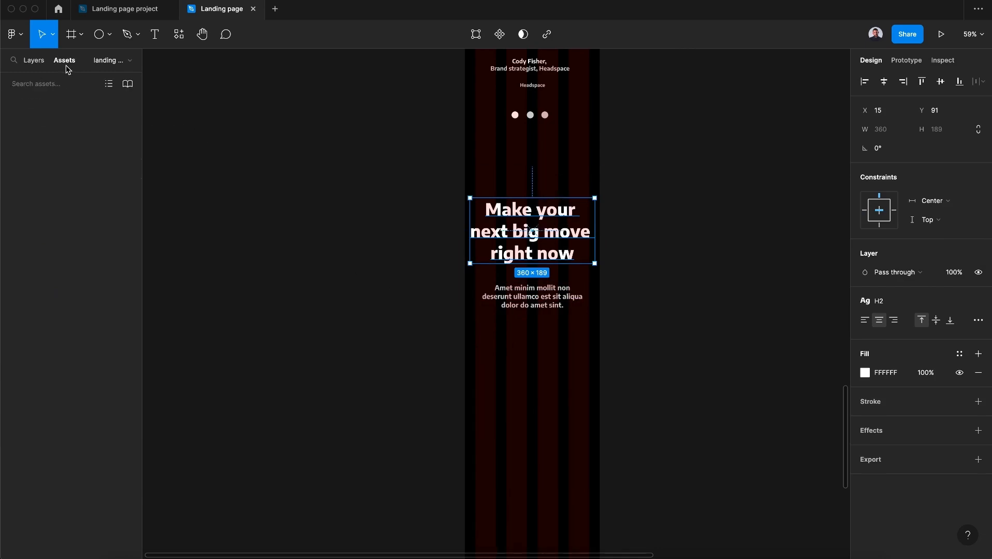
{"action": "left_click_drag", "start_coordinate": [94, 152], "coordinate": [532, 356]}
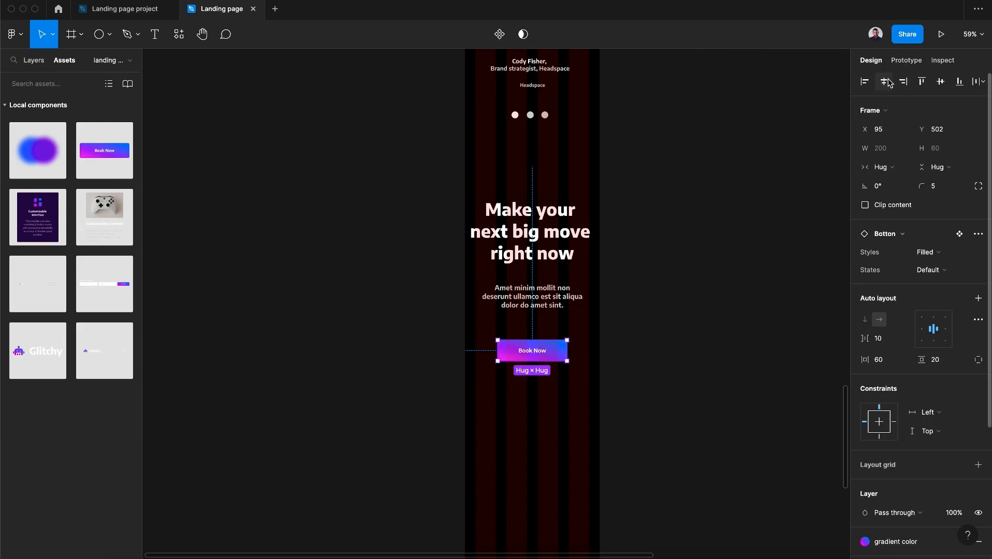
{"action": "left_click", "coordinate": [941, 415]}
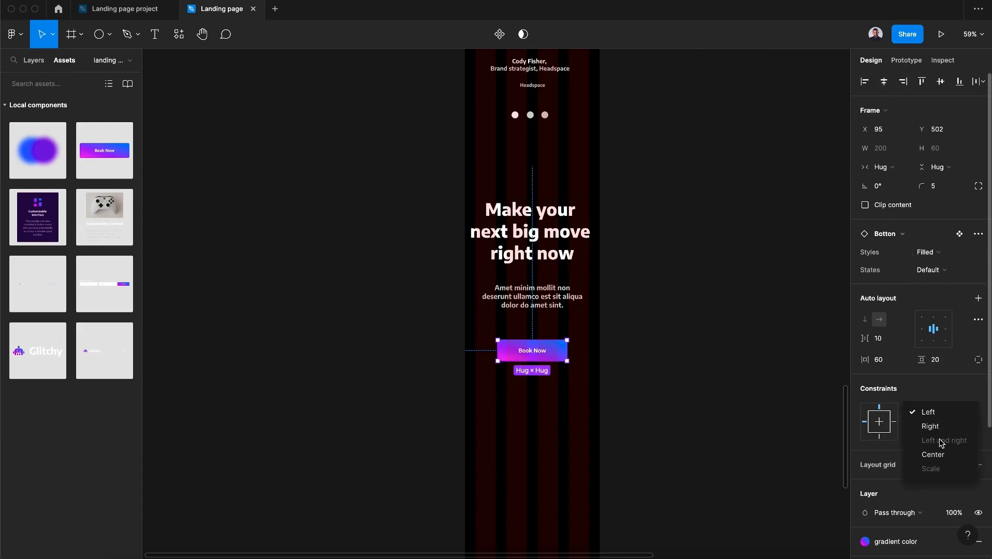
{"action": "left_click", "coordinate": [941, 455]}
Change the button's fill to the secondary color 2 style
{"action": "scroll", "coordinate": [653, 352], "scroll_direction": "down", "scroll_amount": 2}
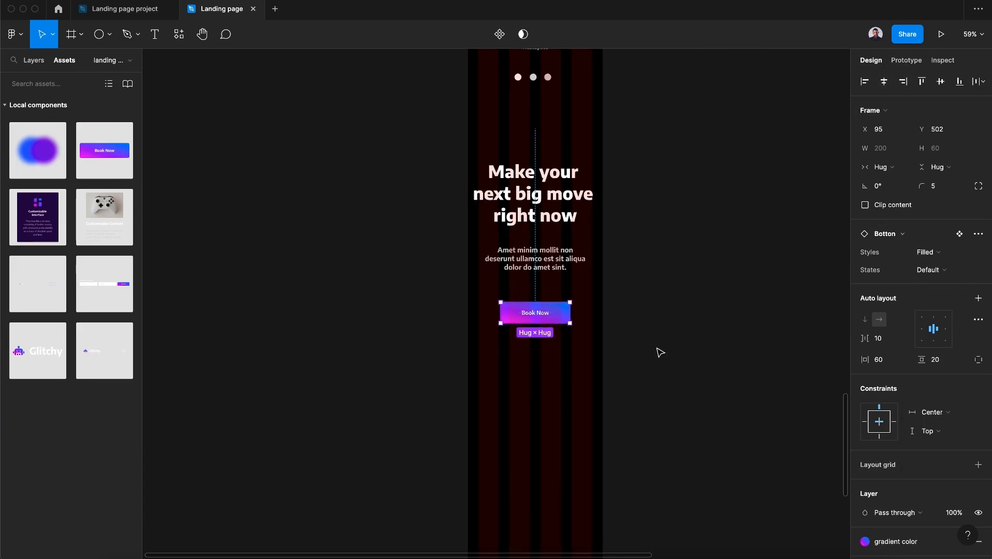
{"action": "scroll", "coordinate": [948, 507], "scroll_direction": "down", "scroll_amount": 4}
{"action": "left_click", "coordinate": [924, 381]}
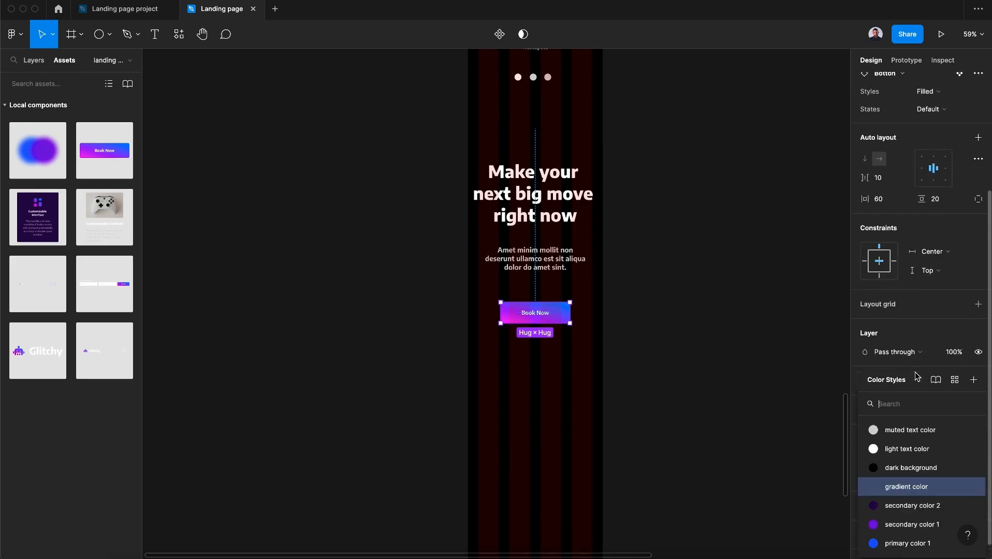
{"action": "left_click", "coordinate": [916, 510]}
{"action": "left_click", "coordinate": [696, 351]}
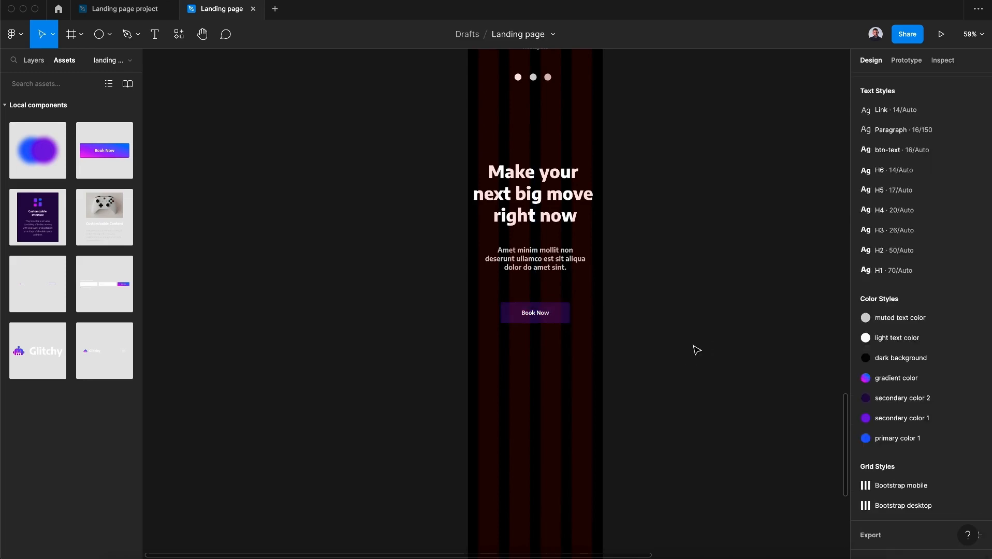
Resize the CTA frame by pulling its bottom edge up to about 674 px tall
{"action": "left_click", "coordinate": [538, 507]}
{"action": "left_click_drag", "start_coordinate": [534, 508], "coordinate": [541, 361]}
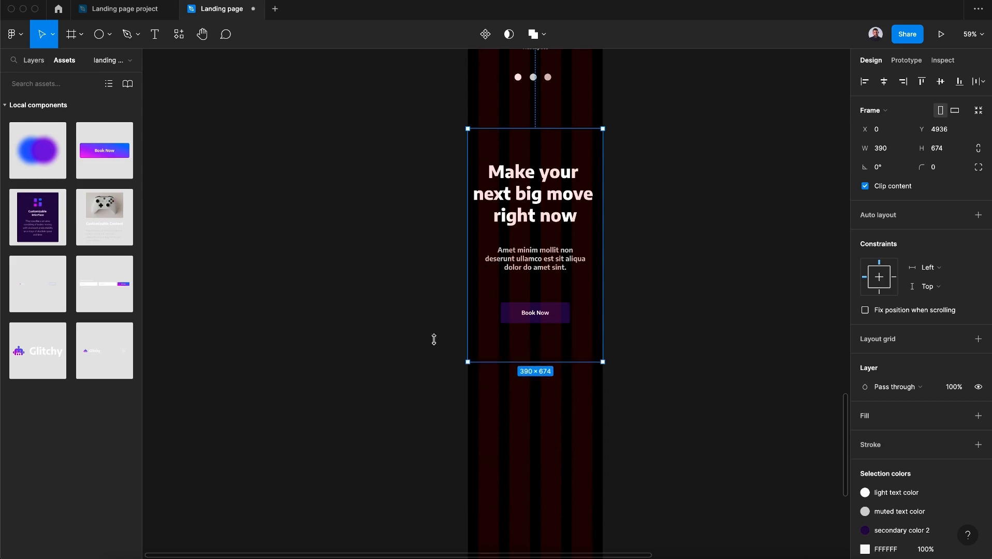
Draw an ellipse about 304×428 beside the phone frame and duplicate it overlapping to the right
{"action": "left_click", "coordinate": [101, 42]}
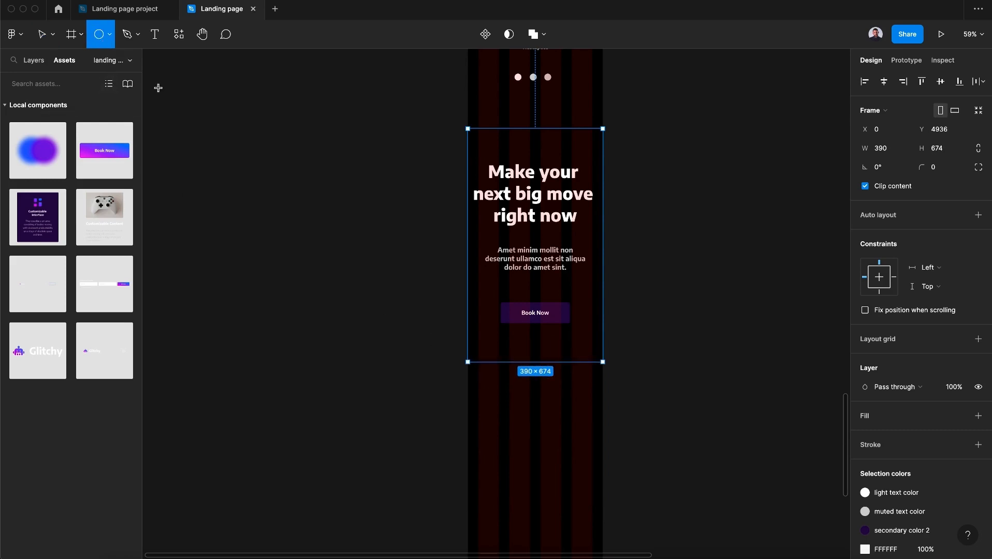
{"action": "left_click_drag", "start_coordinate": [191, 175], "coordinate": [296, 323]}
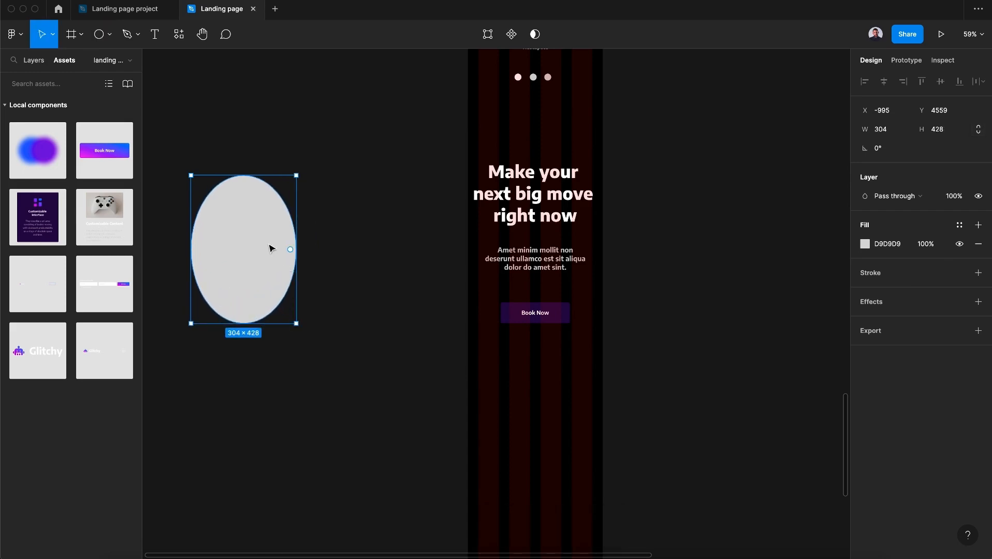
{"action": "left_click_drag", "start_coordinate": [270, 249], "coordinate": [332, 259]}
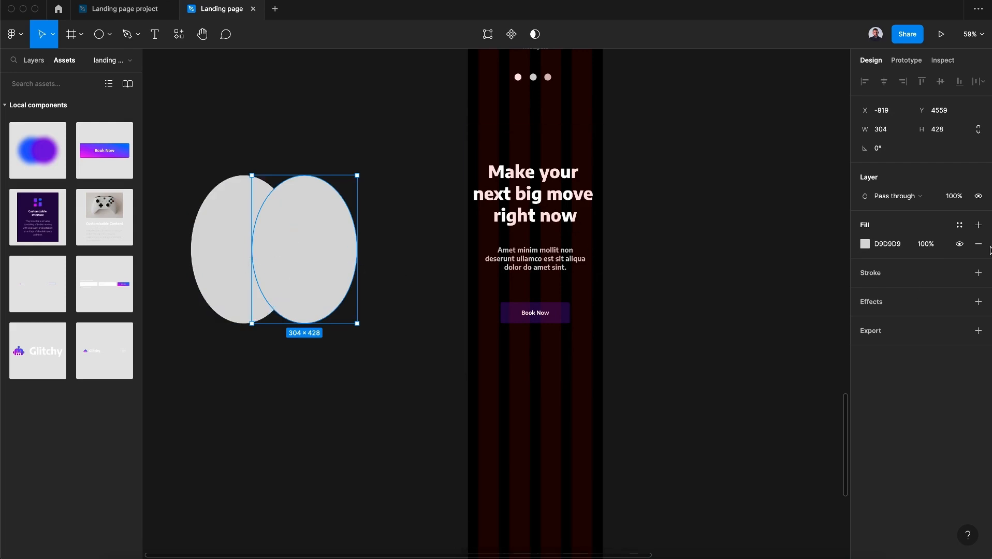
Fill the right ellipse with the secondary color 1 style and the left ellipse with primary color 1
{"action": "left_click", "coordinate": [961, 224]}
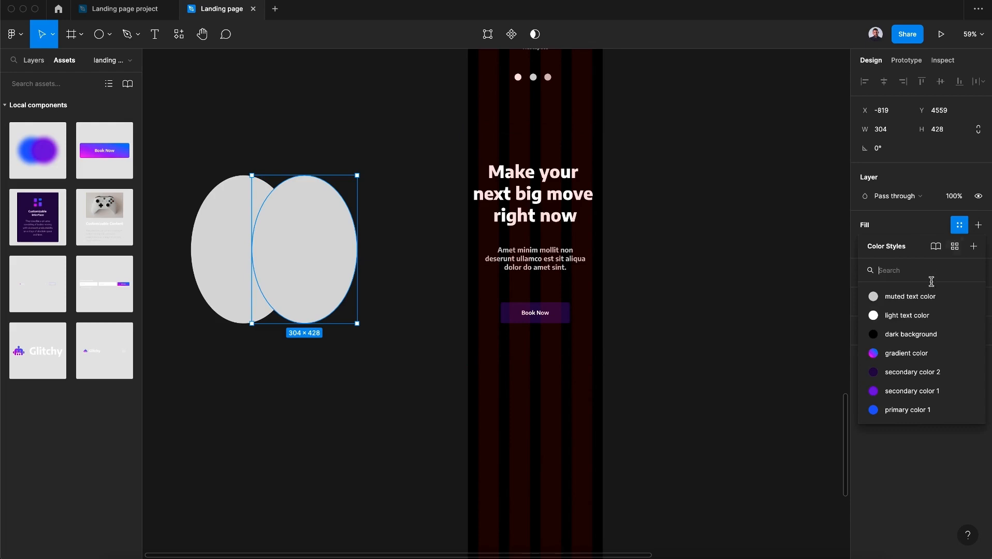
{"action": "left_click", "coordinate": [912, 391]}
{"action": "left_click", "coordinate": [224, 249]}
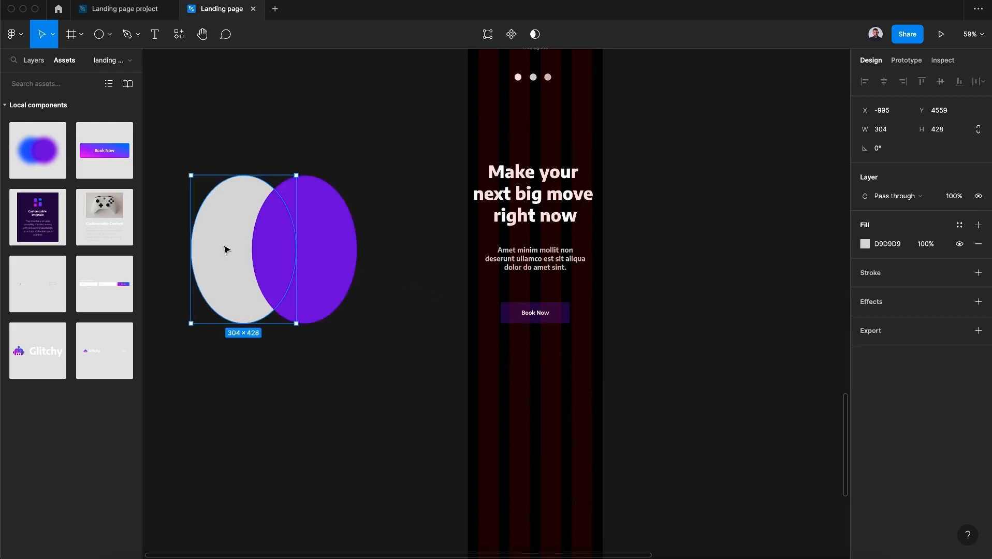
{"action": "left_click", "coordinate": [959, 224]}
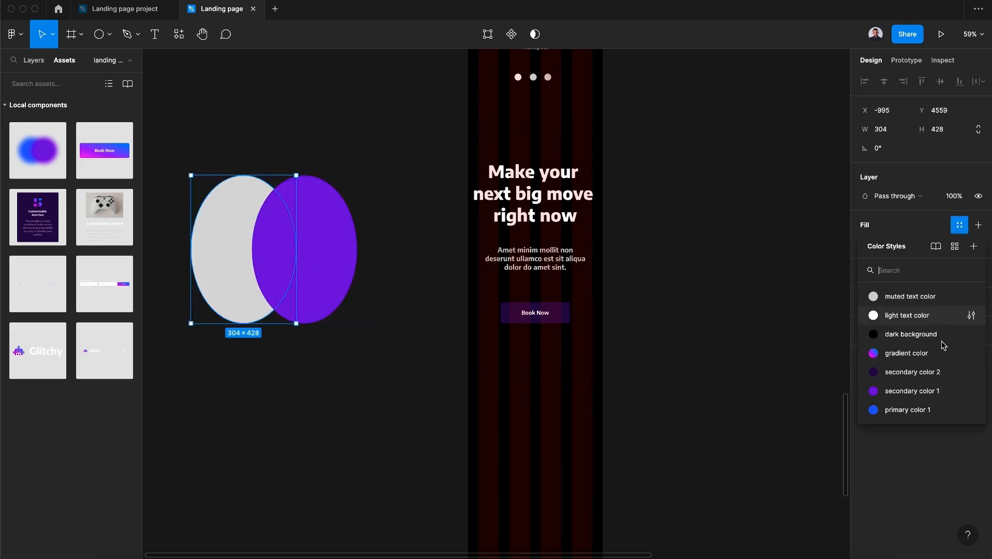
{"action": "left_click", "coordinate": [922, 410]}
Select both ellipses and add a Layer blur effect with a blur of 200
{"action": "left_click", "coordinate": [332, 223]}
{"action": "left_click", "coordinate": [238, 228], "text": "shift"}
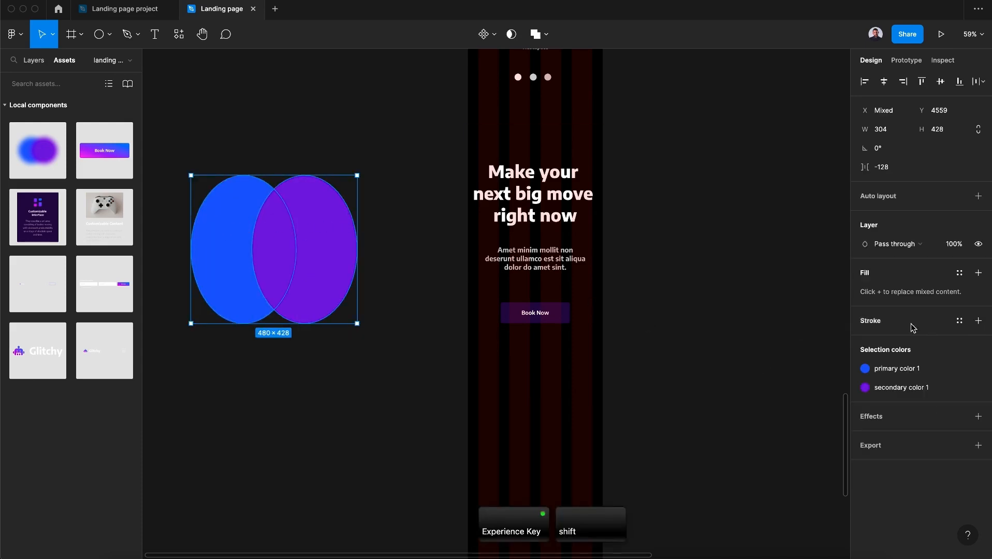
{"action": "left_click", "coordinate": [978, 416]}
{"action": "left_click", "coordinate": [925, 441]}
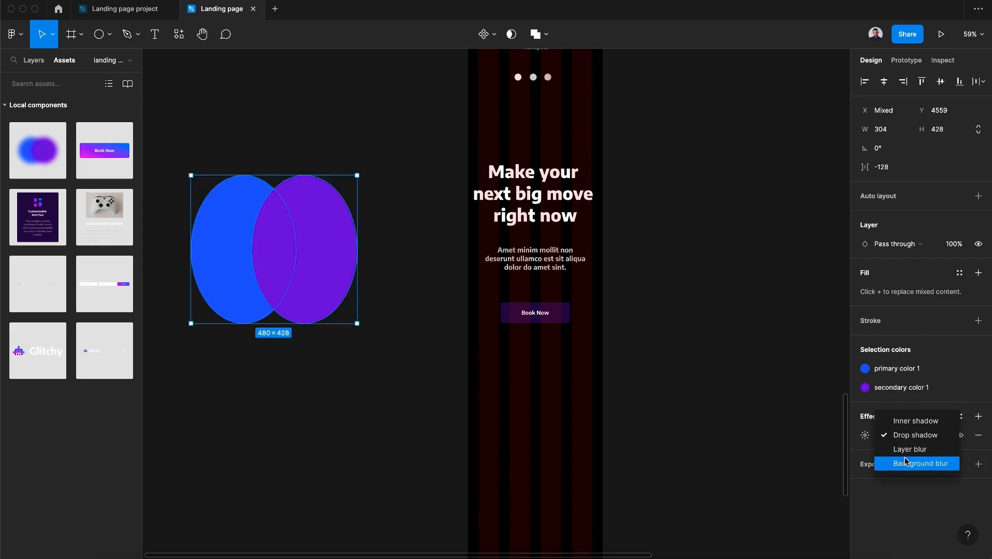
{"action": "left_click", "coordinate": [903, 449]}
{"action": "left_click", "coordinate": [865, 436]}
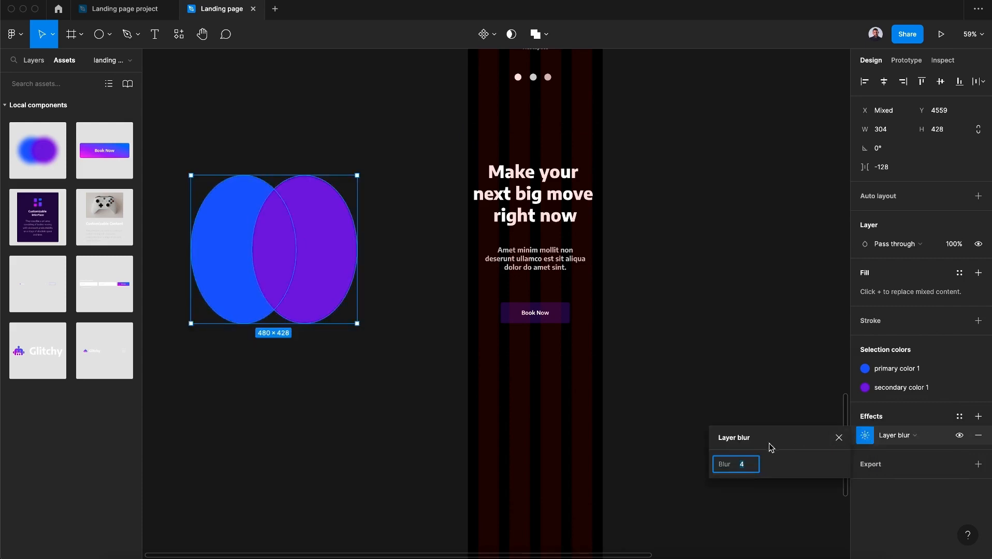
{"action": "type", "text": "200"}
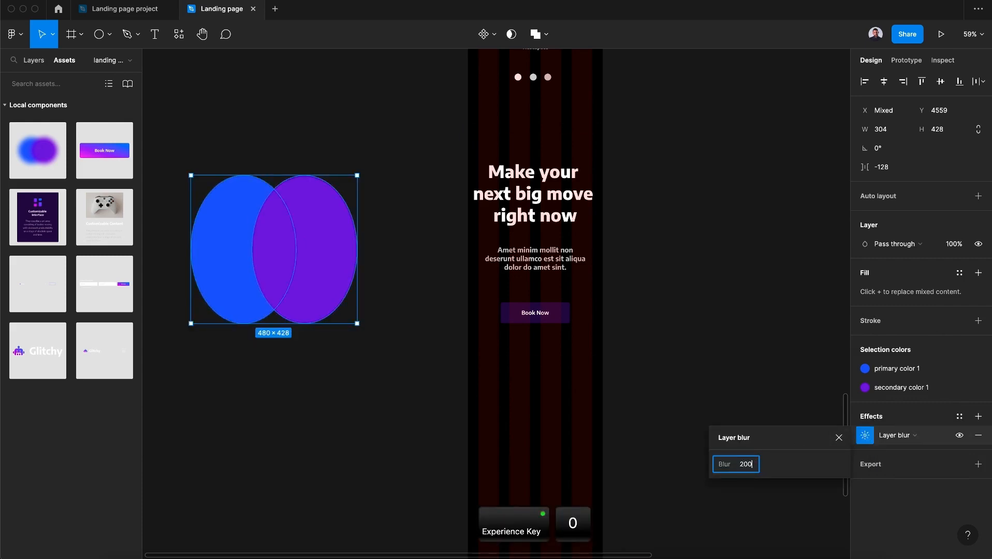
{"action": "key", "text": "Return"}
Group the two blurred ellipses and name the group background
{"action": "left_click", "coordinate": [42, 65]}
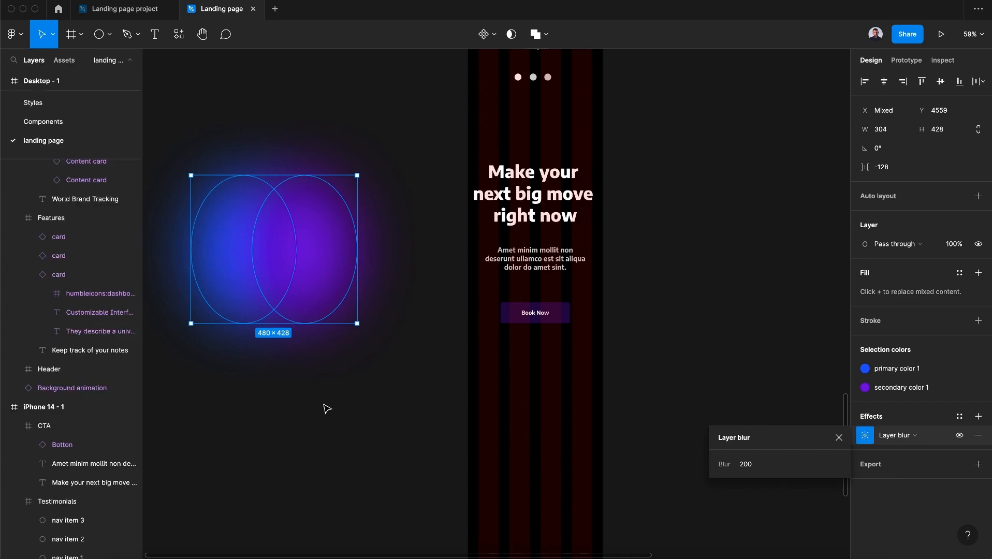
{"action": "key", "text": "super+g"}
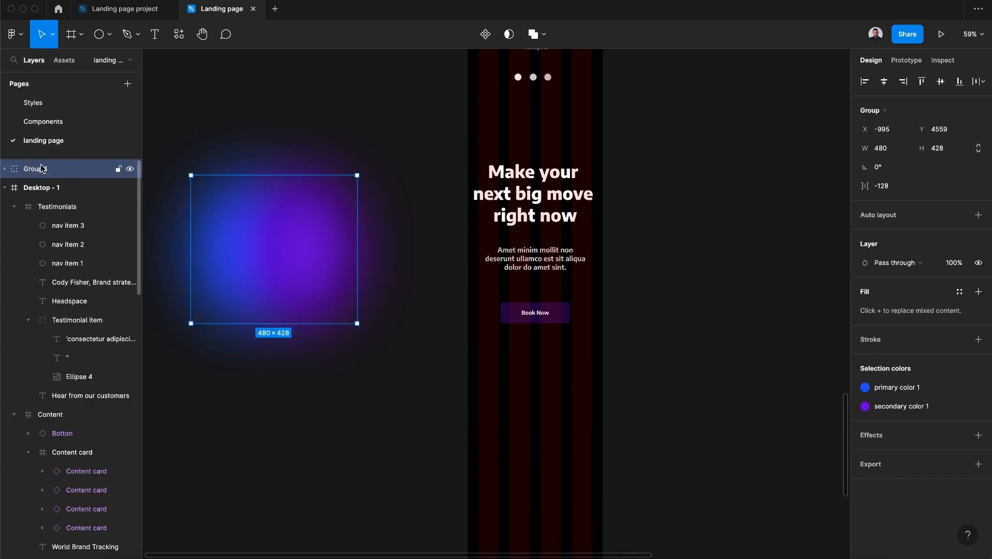
{"action": "double_click", "coordinate": [42, 168]}
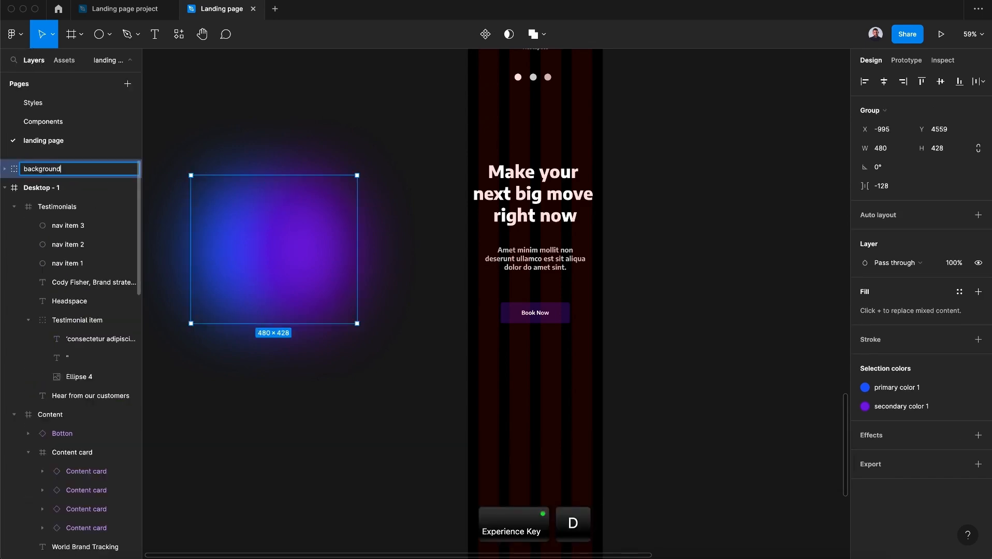
Move the background group into the CTA frame behind the heading, paragraph and button, positioned near the top
{"action": "left_click", "coordinate": [288, 223]}
{"action": "left_click_drag", "start_coordinate": [215, 239], "coordinate": [478, 240]}
{"action": "left_click_drag", "start_coordinate": [56, 169], "coordinate": [76, 255]}
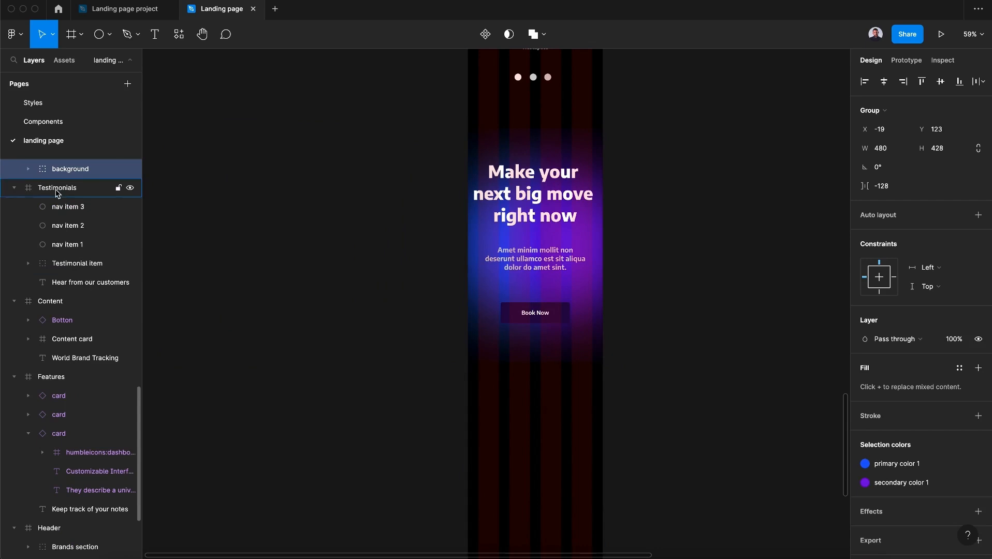
{"action": "left_click", "coordinate": [571, 238]}
{"action": "left_click", "coordinate": [80, 292]}
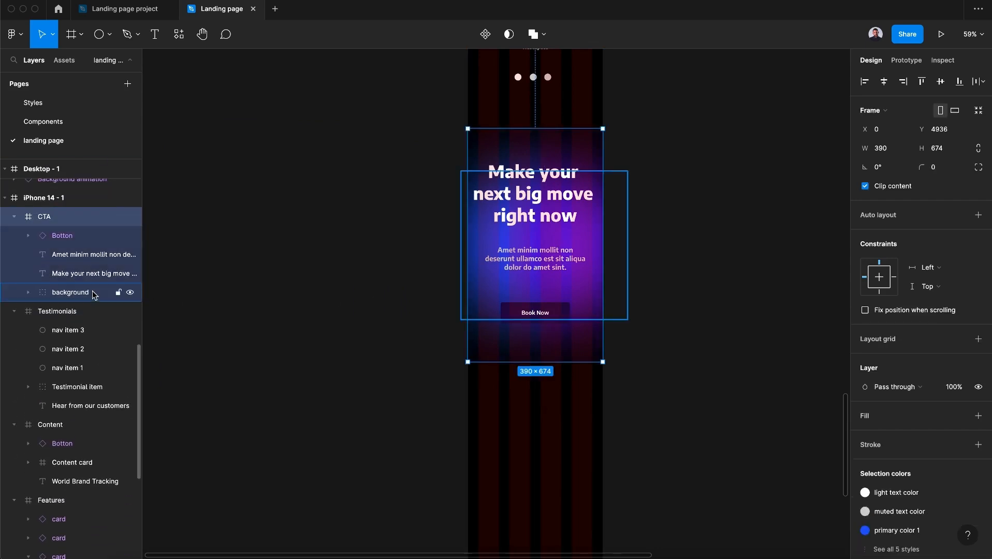
{"action": "left_click_drag", "start_coordinate": [556, 172], "coordinate": [553, 134]}
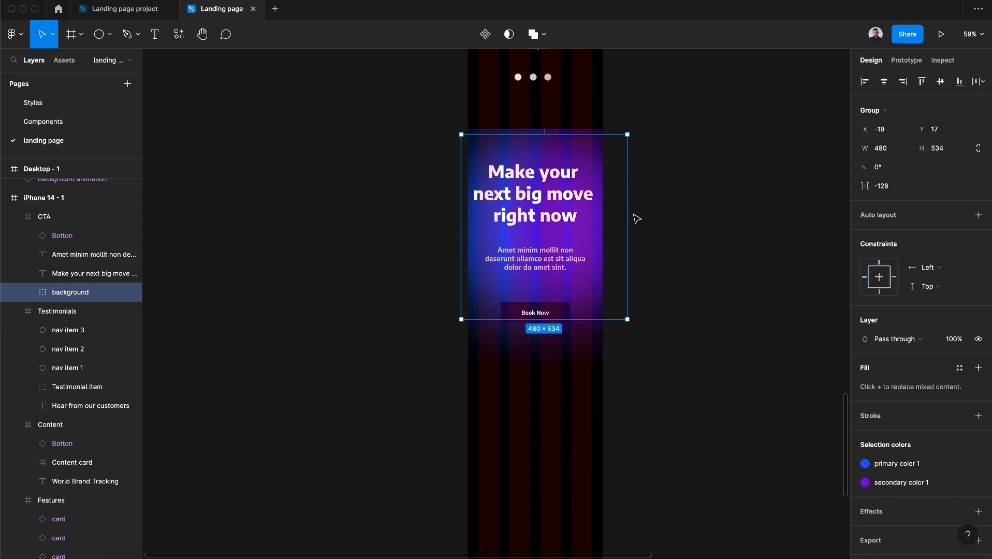
Hide the layout grids of the iPhone 14 frame
{"action": "left_click", "coordinate": [55, 198]}
{"action": "left_click", "coordinate": [940, 246]}
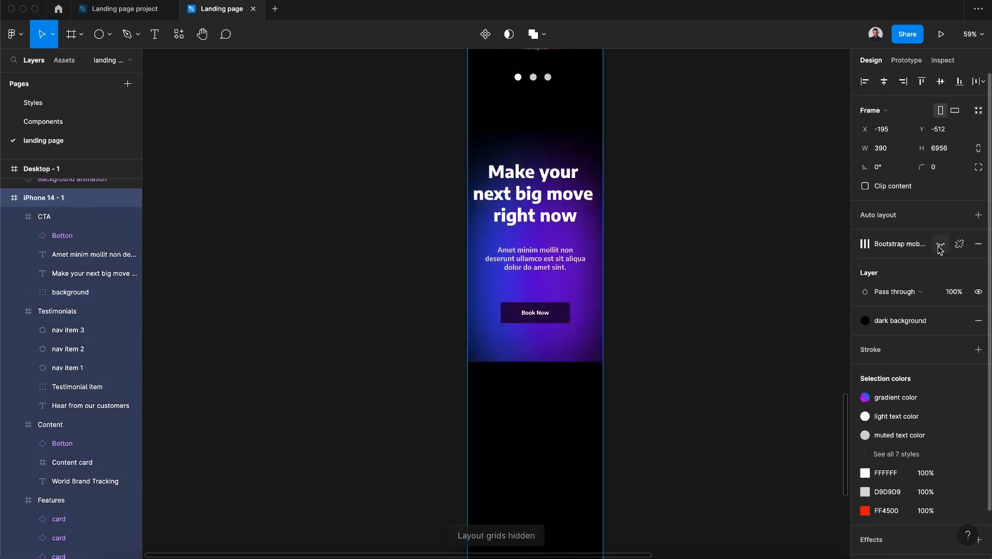
Nudge the background group slightly upward within the CTA frame
{"action": "left_click", "coordinate": [70, 292]}
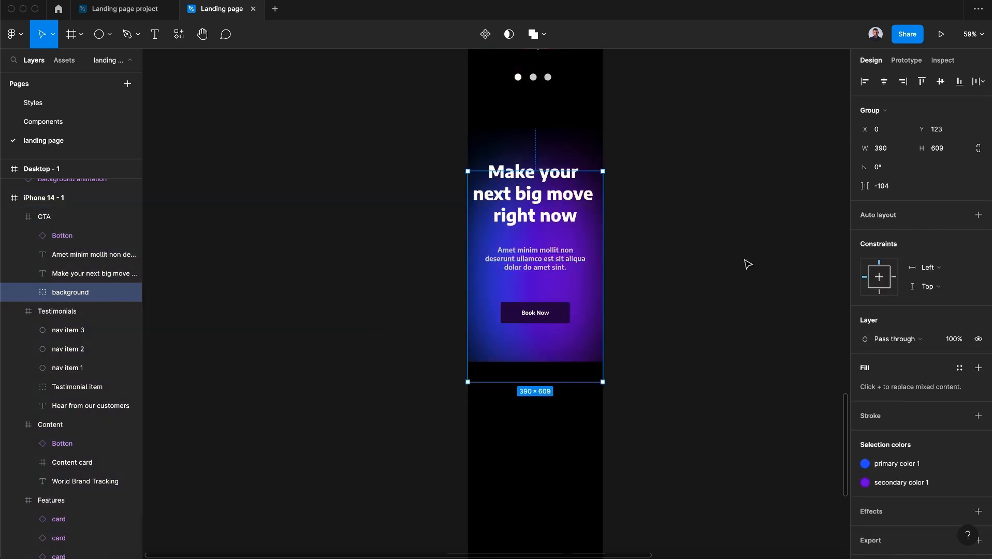
{"action": "left_click_drag", "start_coordinate": [556, 171], "coordinate": [556, 148]}
{"action": "left_click", "coordinate": [709, 343]}
Draw a new frame about 390×586 directly below the CTA section
{"action": "scroll", "coordinate": [709, 343], "scroll_direction": "down", "scroll_amount": 5}
{"action": "scroll", "coordinate": [709, 344], "scroll_direction": "right", "scroll_amount": 2}
{"action": "scroll", "coordinate": [709, 343], "scroll_direction": "up", "scroll_amount": 1}
{"action": "left_click", "coordinate": [549, 291]}
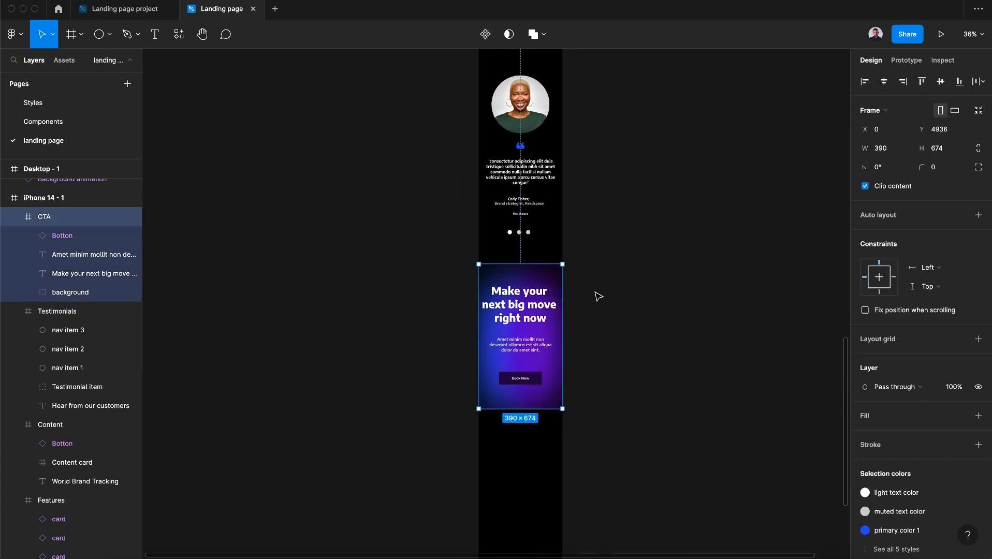
{"action": "scroll", "coordinate": [599, 297], "scroll_direction": "down", "scroll_amount": 5}
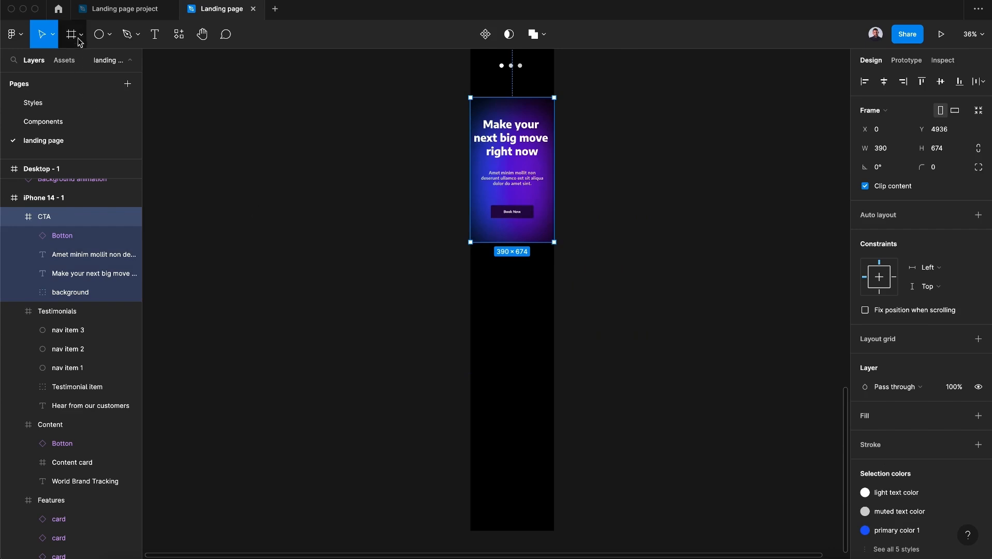
{"action": "left_click", "coordinate": [72, 35]}
{"action": "left_click_drag", "start_coordinate": [471, 251], "coordinate": [554, 368]}
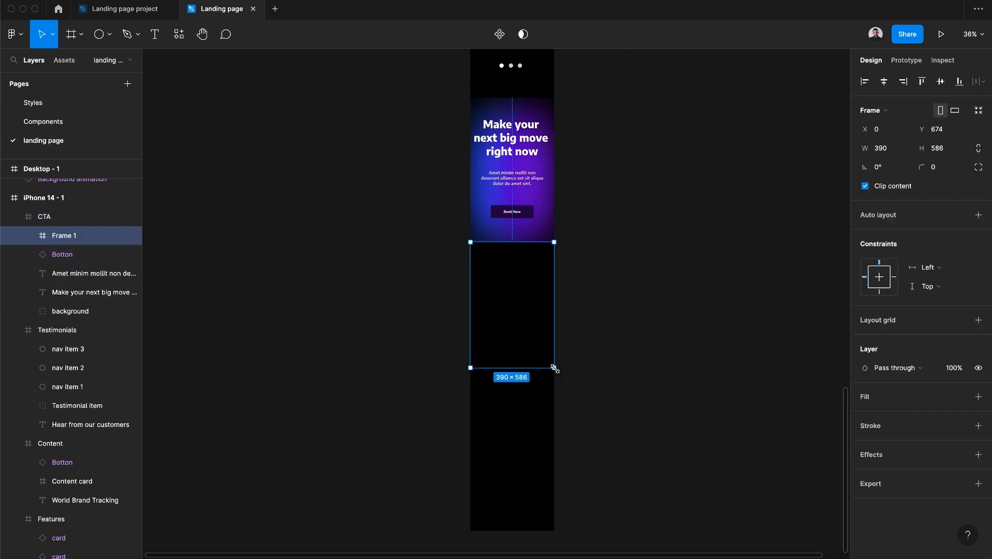
Rename the new frame Newsletter and extend its height to about 622 px
{"action": "double_click", "coordinate": [58, 237]}
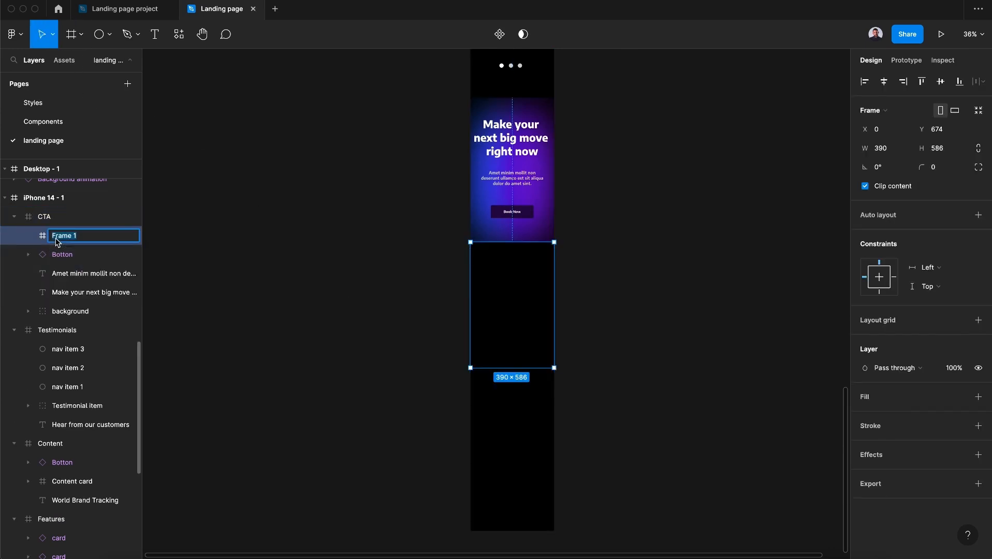
{"action": "key", "text": "Caps_Lock"}
{"action": "type", "text": "Newsletter"}
{"action": "key", "text": "Return"}
{"action": "left_click_drag", "start_coordinate": [512, 368], "coordinate": [515, 376]}
Insert the Form component into the page and switch its variant to Mobile newsletter
{"action": "left_click", "coordinate": [66, 60]}
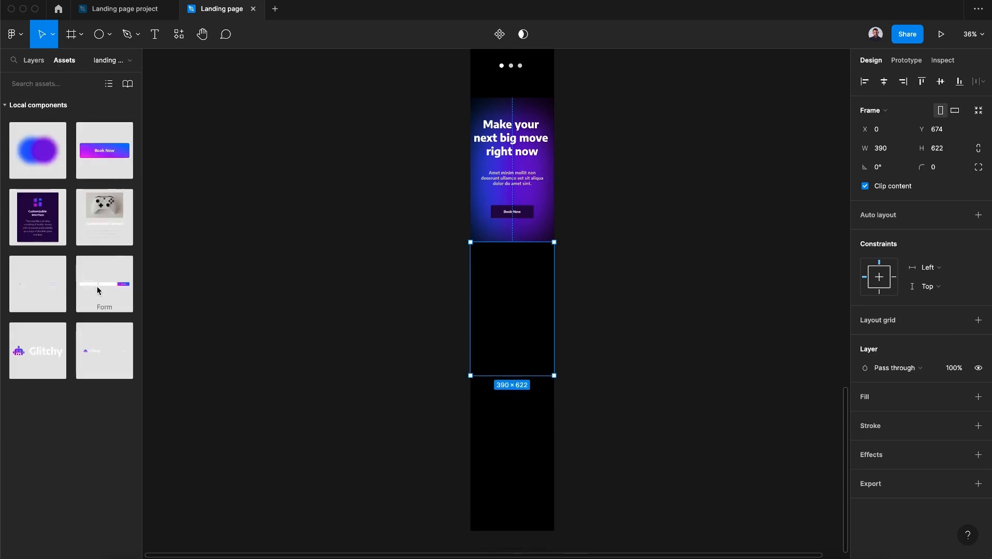
{"action": "left_click_drag", "start_coordinate": [100, 290], "coordinate": [521, 306]}
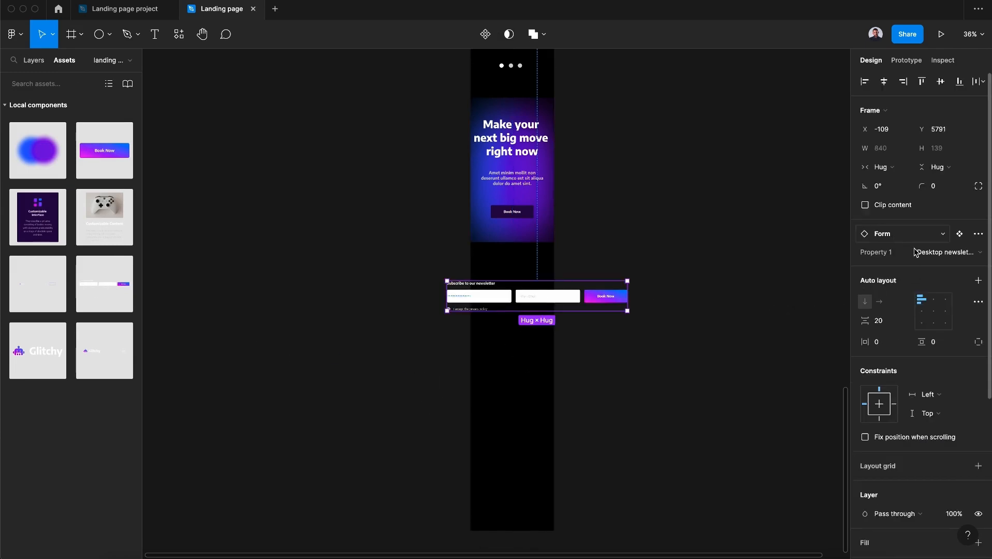
{"action": "left_click", "coordinate": [950, 256]}
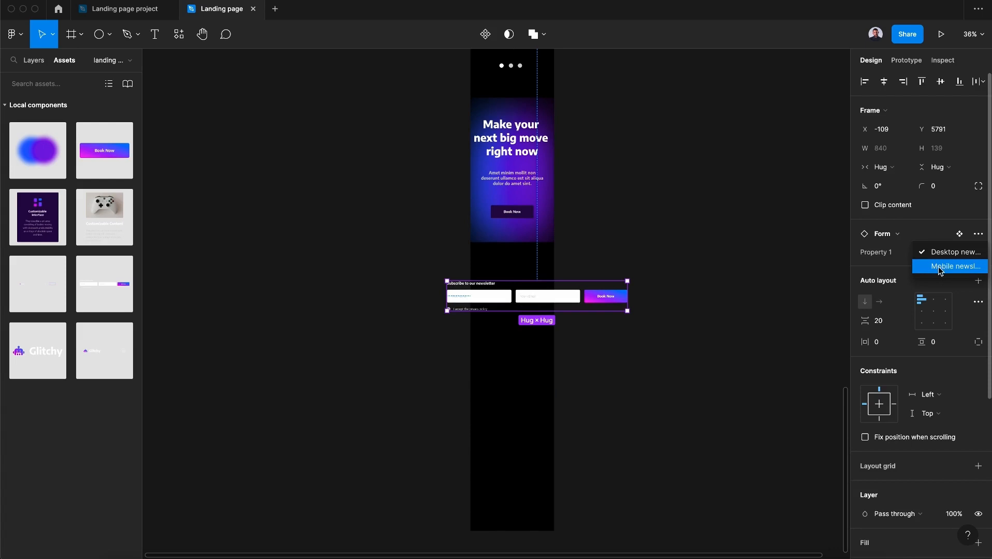
{"action": "left_click", "coordinate": [945, 266]}
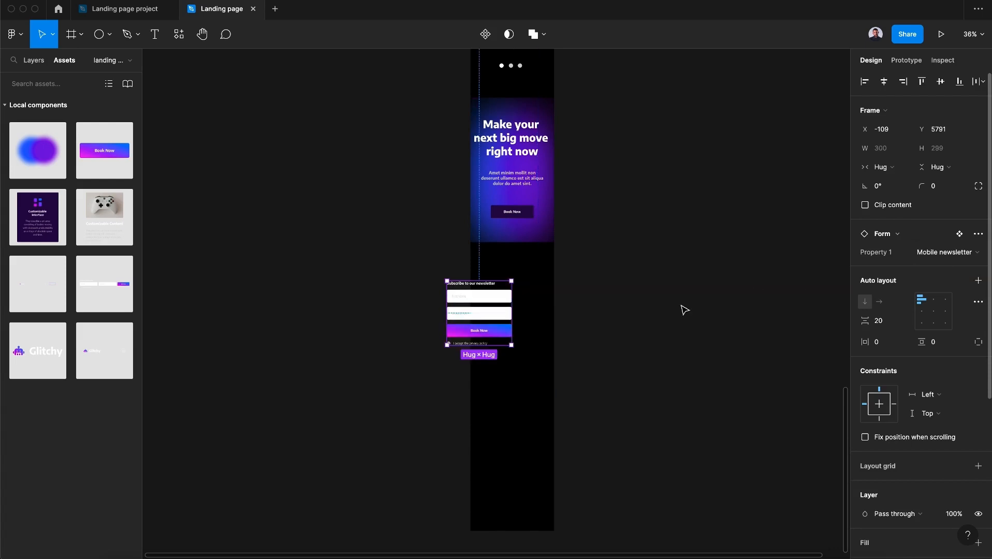
Move the form so it sits centered in the Newsletter area below the CTA
{"action": "left_click_drag", "start_coordinate": [541, 323], "coordinate": [528, 305]}
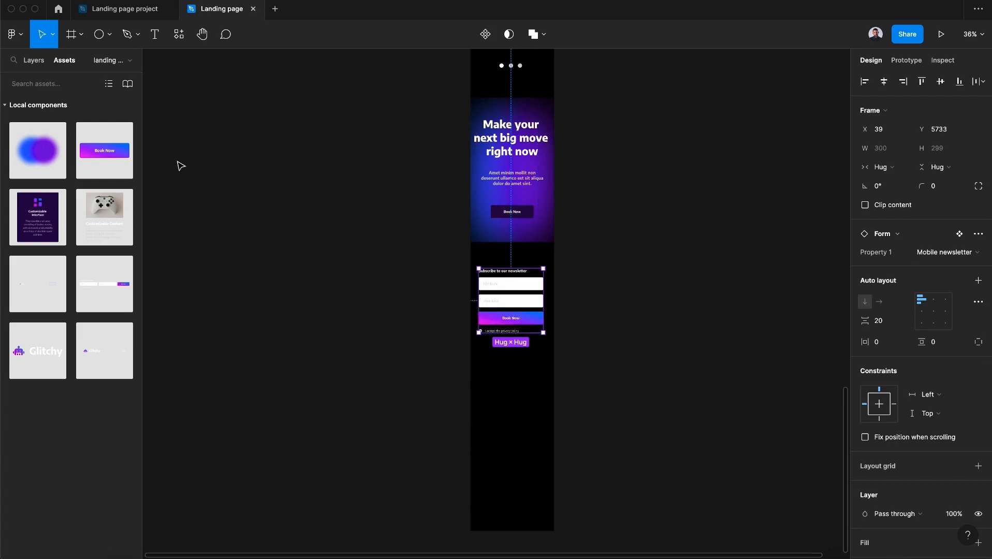
{"action": "left_click", "coordinate": [32, 62]}
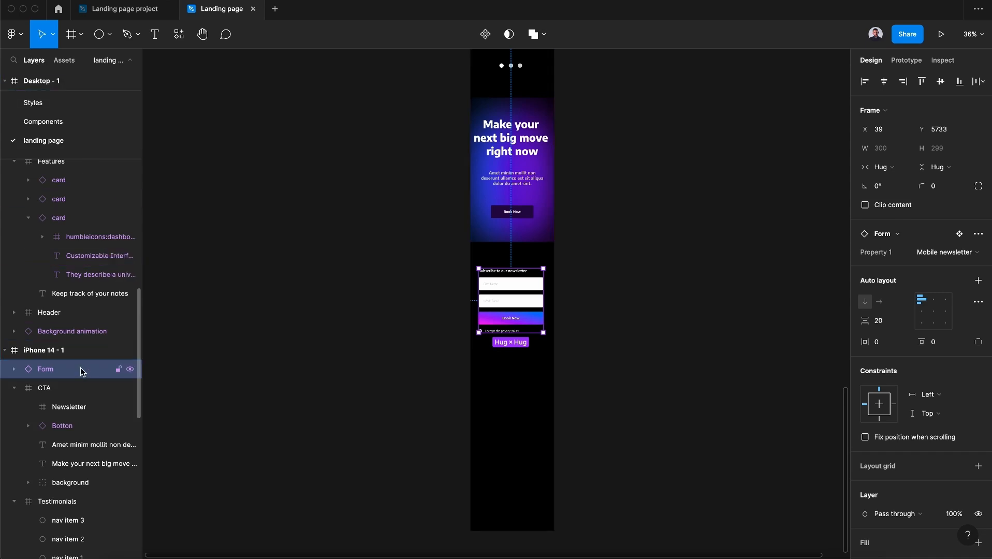
Move the Form instance into the Newsletter frame in the layer hierarchy
{"action": "scroll", "coordinate": [82, 362], "scroll_direction": "down", "scroll_amount": 1}
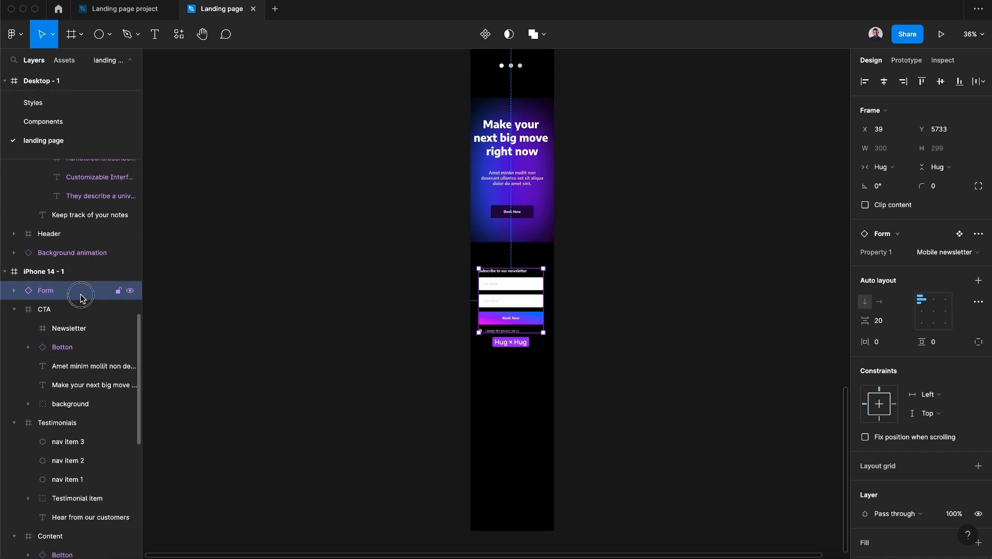
{"action": "left_click_drag", "start_coordinate": [80, 293], "coordinate": [78, 331]}
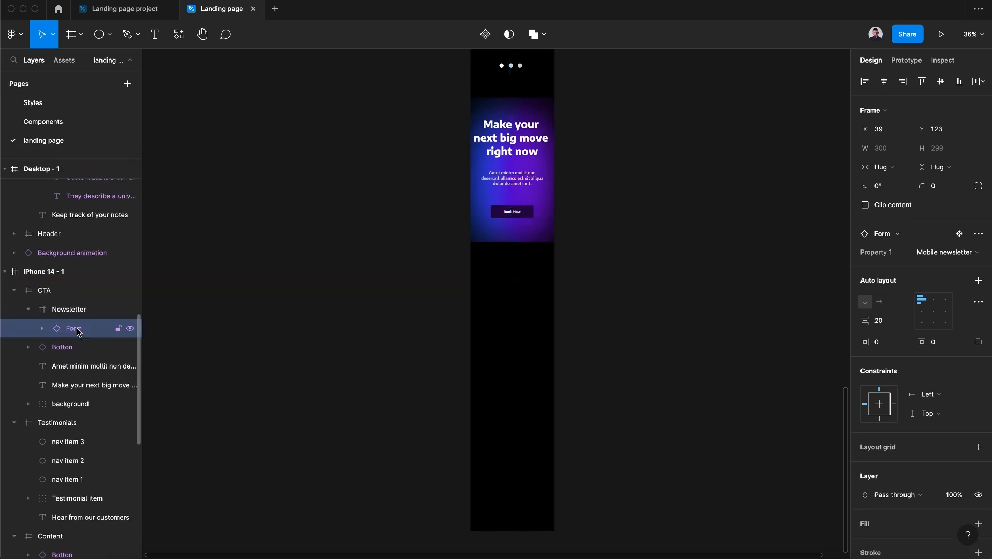
Move the Newsletter frame out of CTA so it sits directly inside the iPhone 14 - 1 frame
{"action": "left_click", "coordinate": [74, 310]}
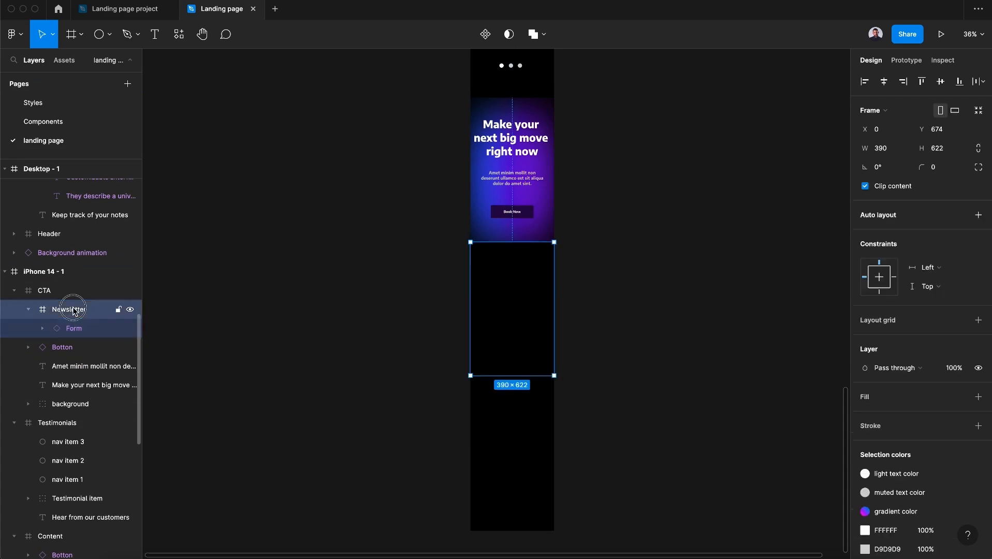
{"action": "left_click", "coordinate": [29, 310]}
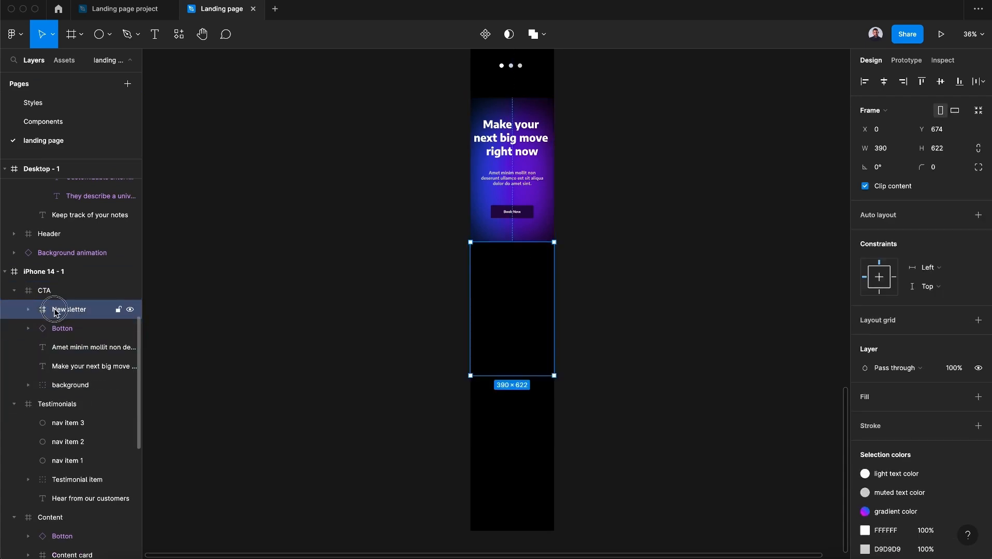
{"action": "left_click_drag", "start_coordinate": [56, 292], "coordinate": [57, 289]}
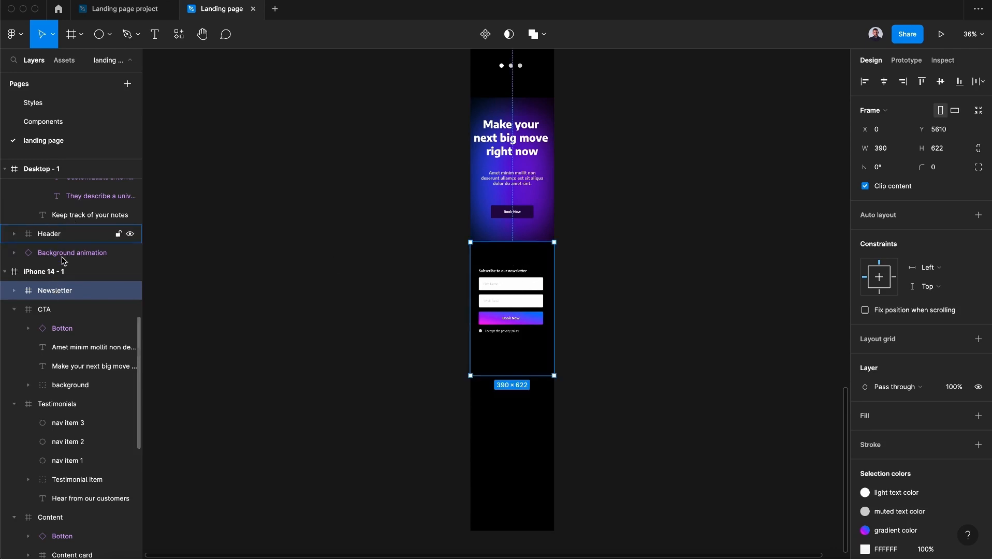
Show the Bootstrap mobile layout grid on the iPhone 14 - 1 frame
{"action": "left_click", "coordinate": [63, 274]}
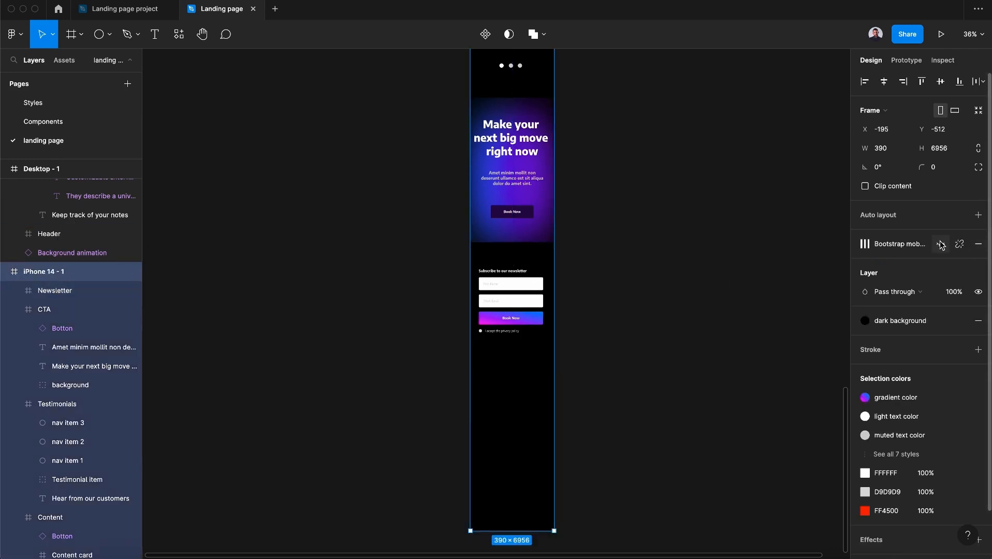
{"action": "left_click", "coordinate": [941, 244]}
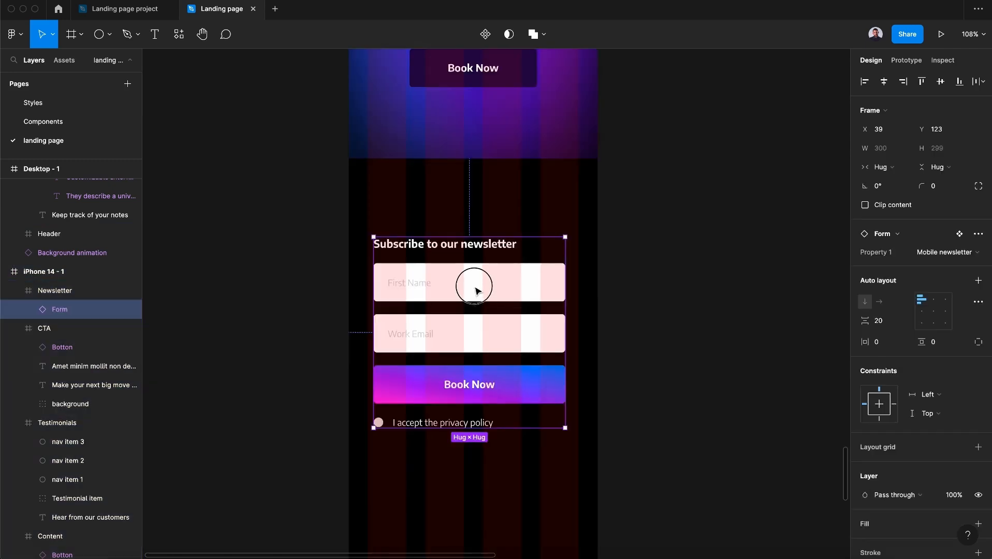
Position the form at X 30, Y 93 within Newsletter and widen it to about 333 px
{"action": "left_click_drag", "start_coordinate": [475, 291], "coordinate": [471, 278]}
{"action": "key", "text": "Up"}
{"action": "key", "text": "Up"}
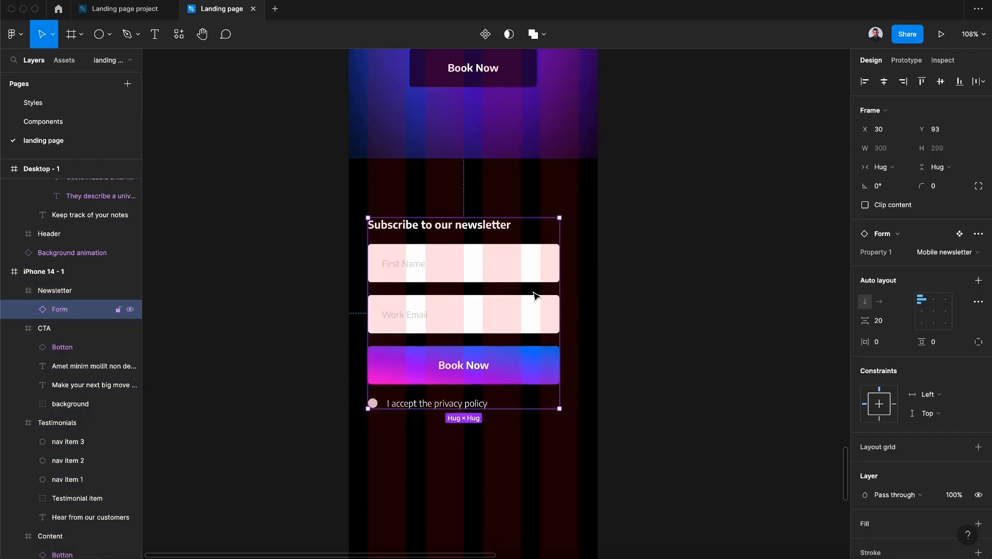
{"action": "left_click_drag", "start_coordinate": [558, 298], "coordinate": [581, 300]}
{"action": "left_click", "coordinate": [448, 266]}
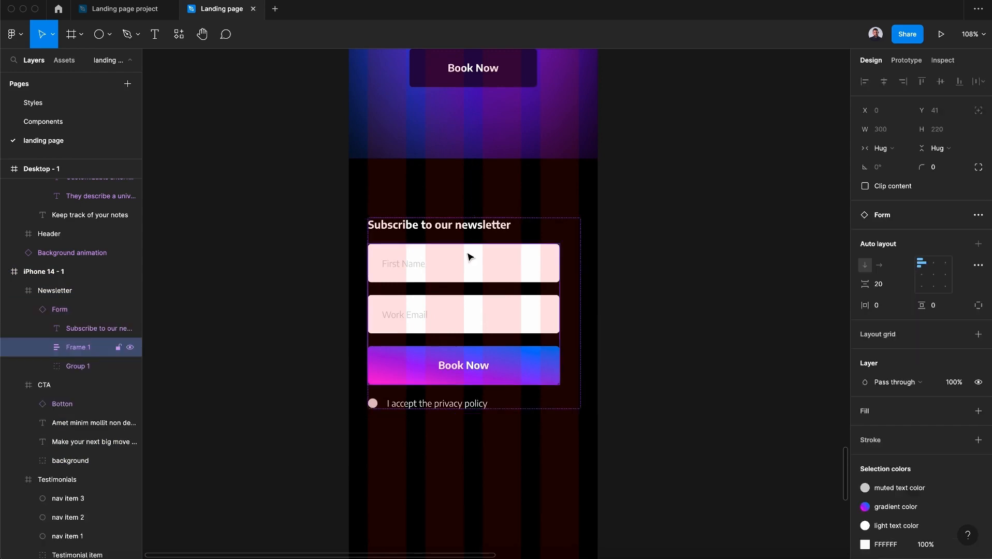
{"action": "left_click", "coordinate": [496, 234]}
{"action": "left_click", "coordinate": [562, 239]}
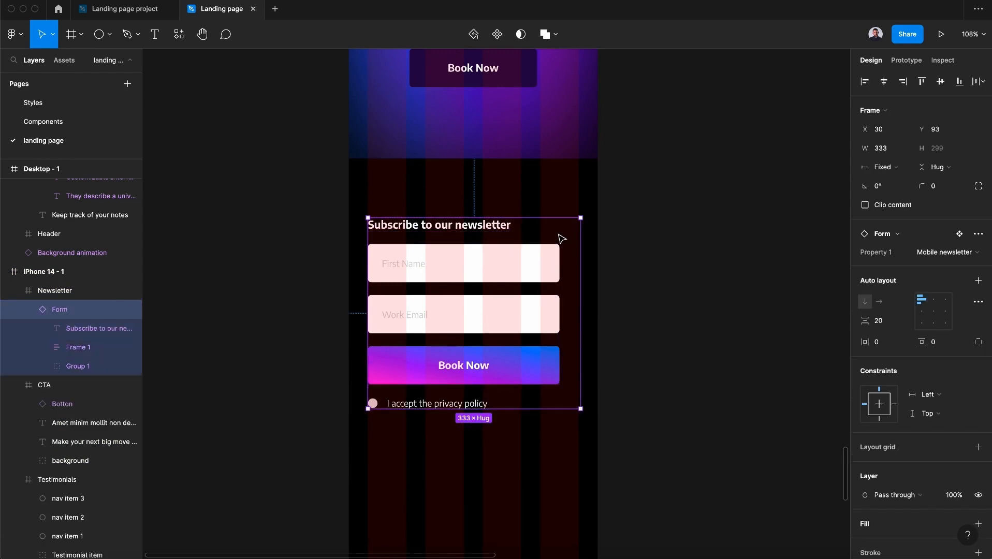
In the main Form component, set the input frame to fill container and widen the Mobile newsletter variant to about 303 px
{"action": "left_click", "coordinate": [963, 234]}
{"action": "left_click", "coordinate": [73, 264]}
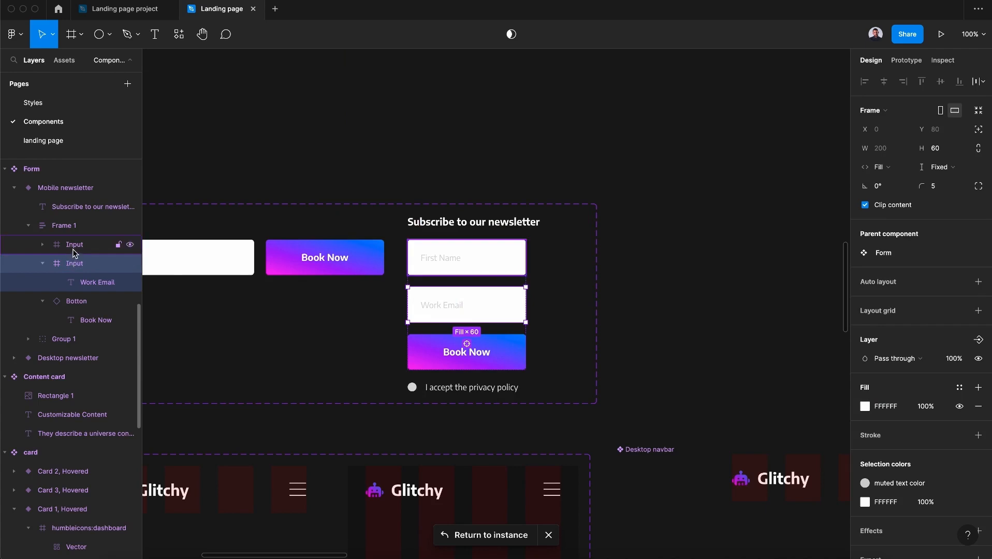
{"action": "key", "text": "shift+Return"}
{"action": "left_click", "coordinate": [891, 169]}
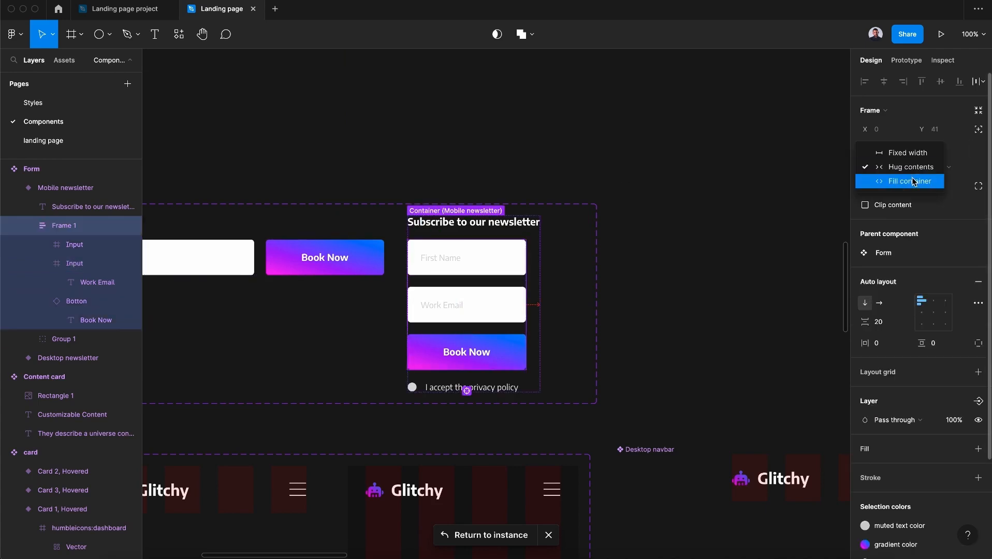
{"action": "left_click", "coordinate": [914, 181]}
{"action": "key", "text": "shift+Return"}
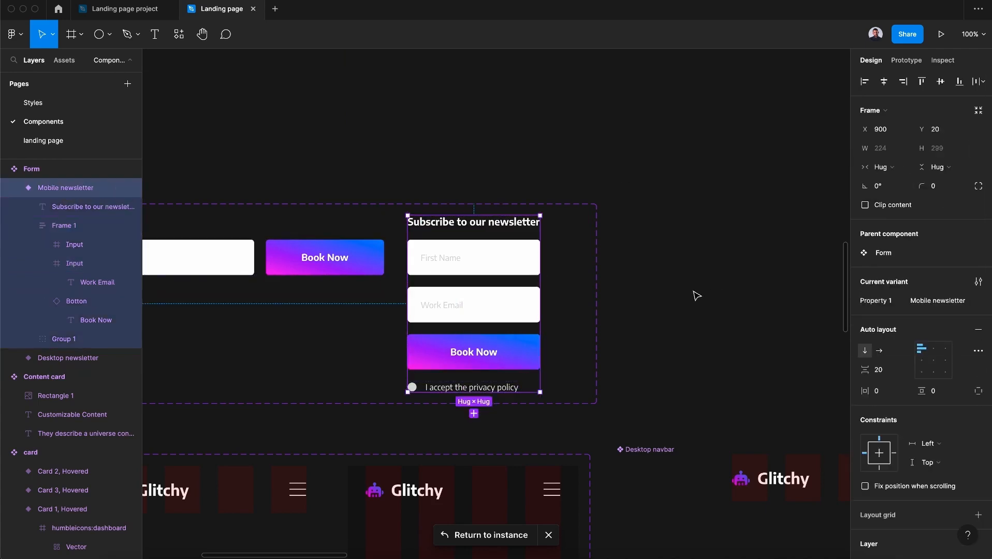
{"action": "left_click_drag", "start_coordinate": [538, 275], "coordinate": [587, 279]}
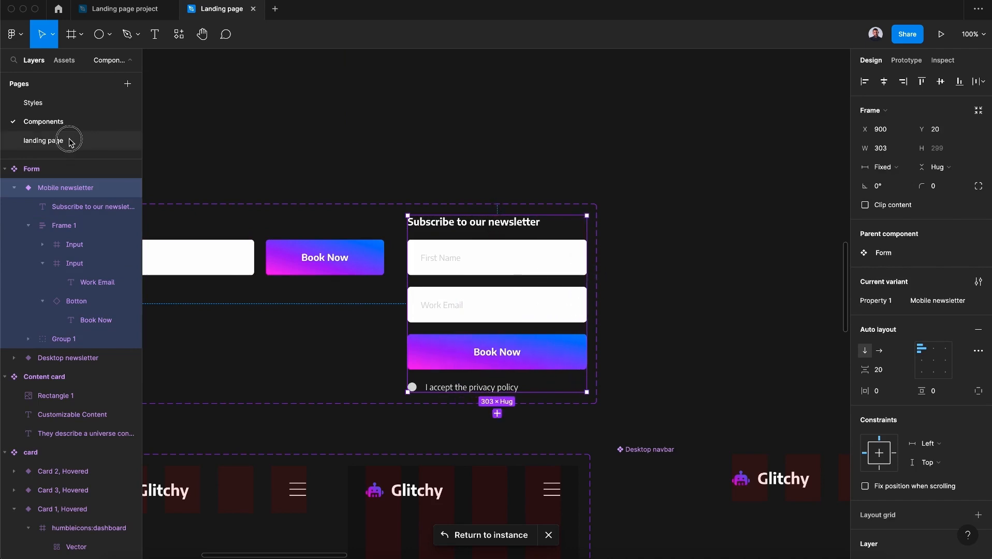
Back on the landing page, resize the form instance to about 327 px wide and set its horizontal constraint to Center
{"action": "left_click", "coordinate": [67, 141]}
{"action": "left_click_drag", "start_coordinate": [581, 278], "coordinate": [577, 278]}
{"action": "left_click", "coordinate": [937, 397]}
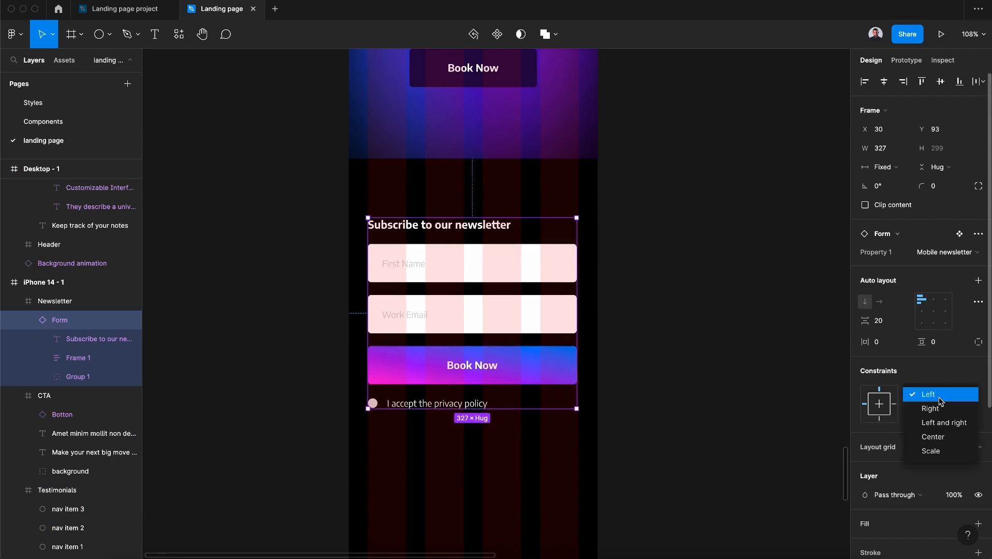
{"action": "left_click", "coordinate": [946, 437]}
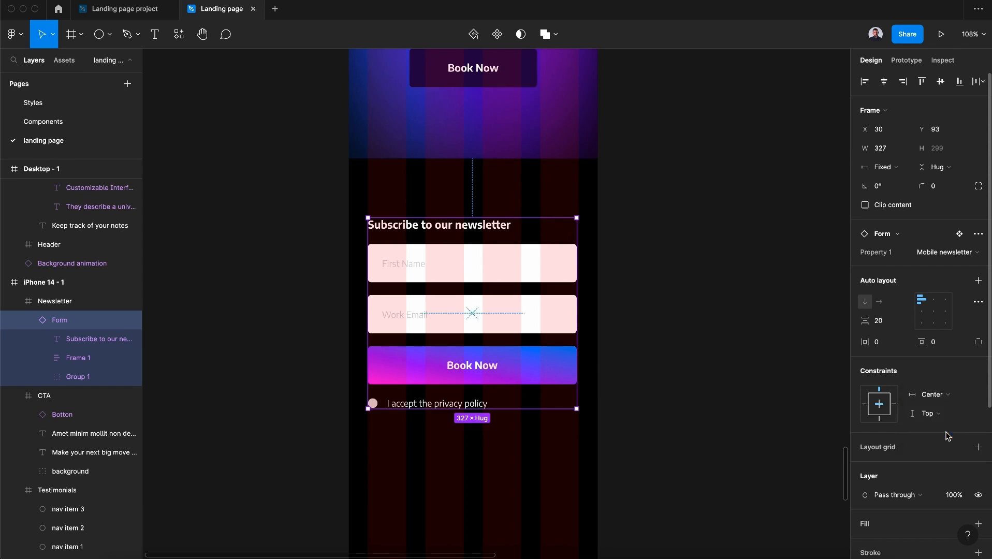
Reduce the Newsletter frame's height to about 450 px
{"action": "left_click", "coordinate": [500, 195]}
{"action": "scroll", "coordinate": [503, 542], "scroll_direction": "down", "scroll_amount": 2}
{"action": "left_click_drag", "start_coordinate": [506, 462], "coordinate": [504, 352]}
{"action": "scroll", "coordinate": [963, 409], "scroll_direction": "down", "scroll_amount": 4}
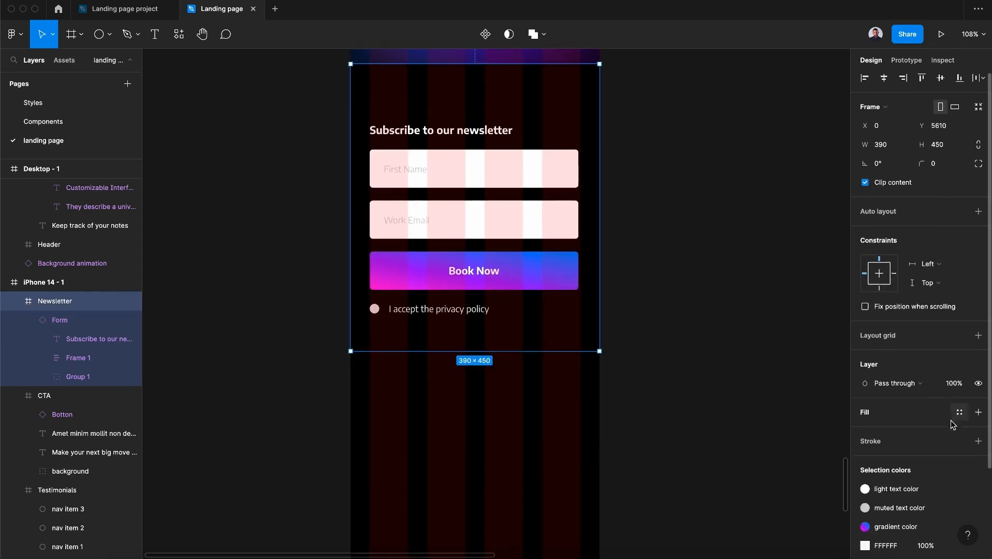
Fill the Newsletter frame with the secondary color 2 color style
{"action": "left_click", "coordinate": [960, 314]}
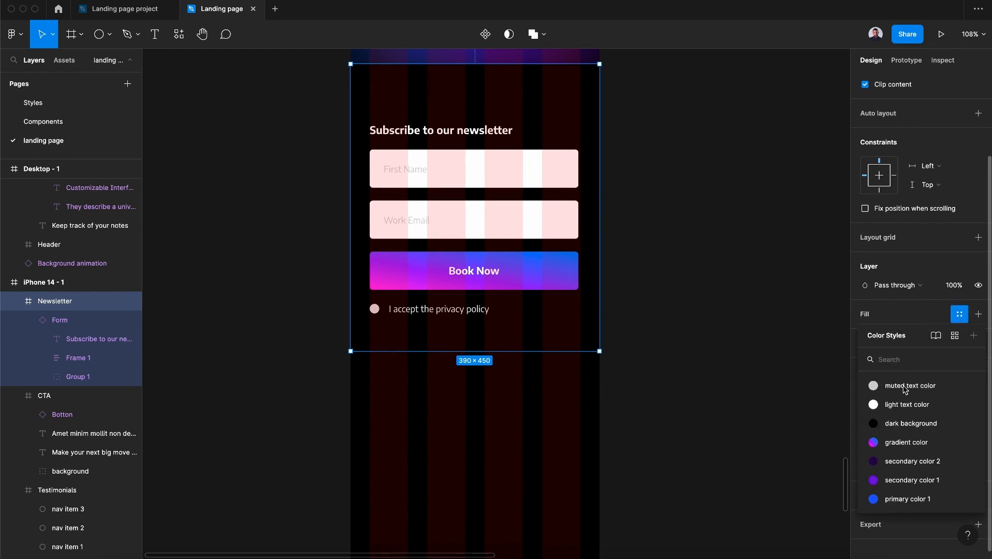
{"action": "left_click", "coordinate": [913, 462]}
{"action": "scroll", "coordinate": [638, 277], "scroll_direction": "down", "scroll_amount": 5}
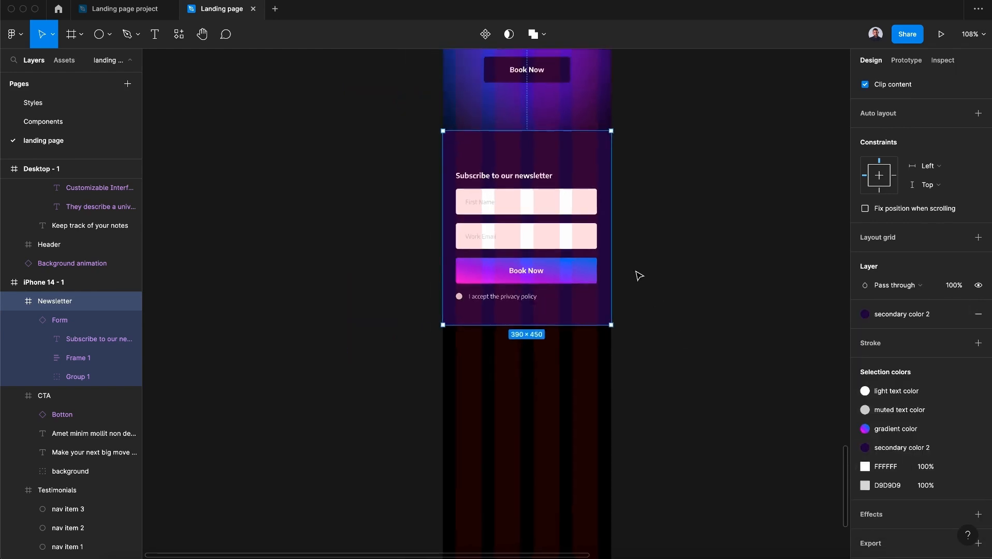
{"action": "scroll", "coordinate": [638, 276], "scroll_direction": "down", "scroll_amount": 3}
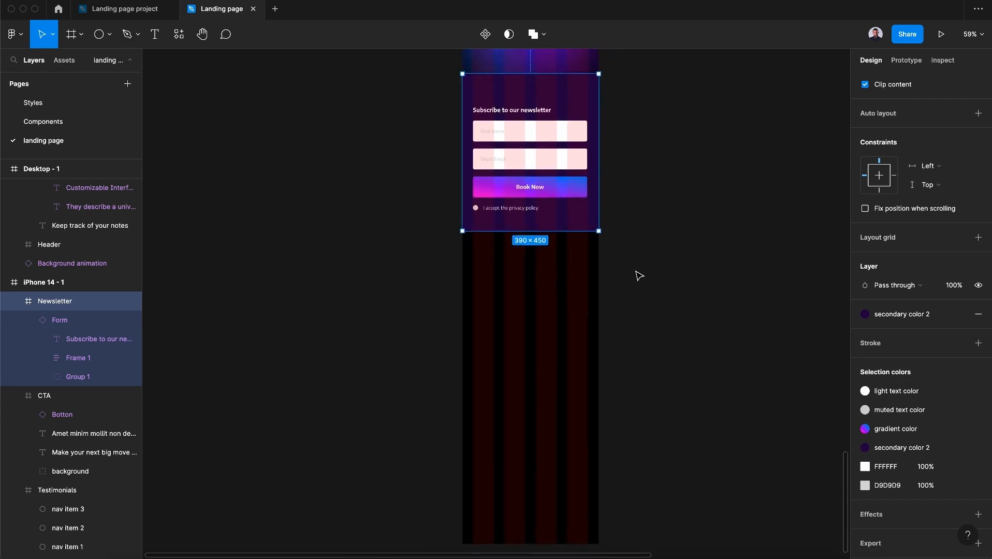
Draw a frame about 390×145 below the Newsletter and set its horizontal constraint to Left and right
{"action": "left_click", "coordinate": [65, 40]}
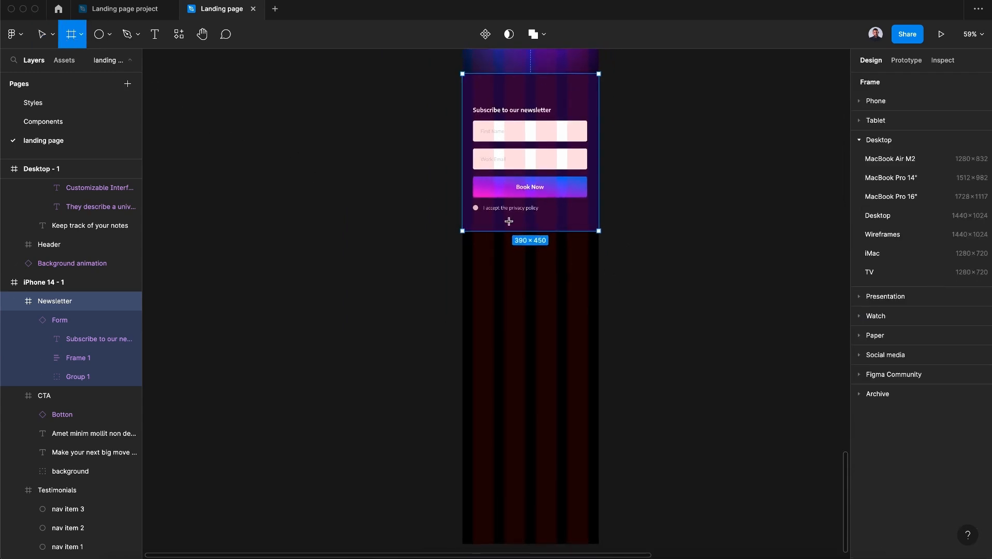
{"action": "left_click_drag", "start_coordinate": [463, 231], "coordinate": [597, 282]}
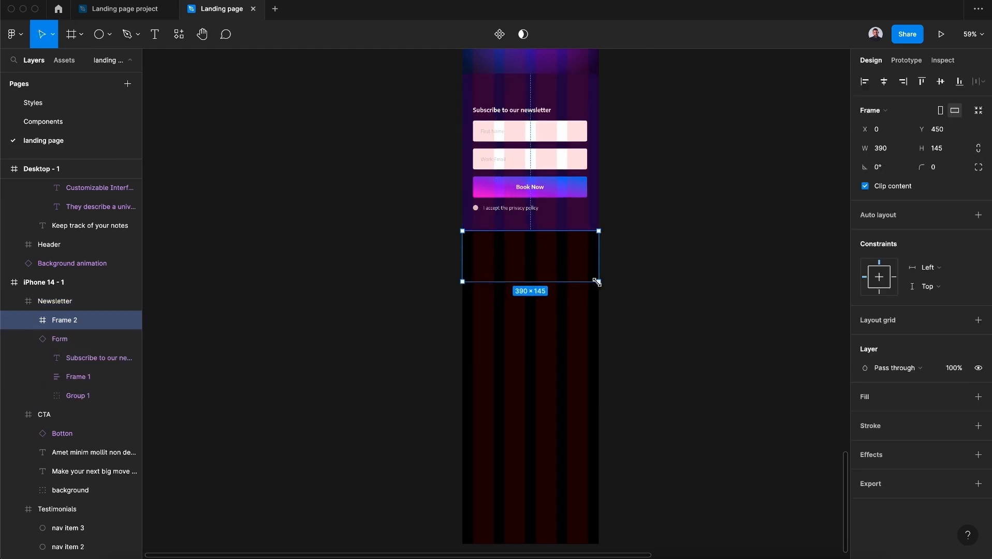
{"action": "left_click", "coordinate": [943, 272]}
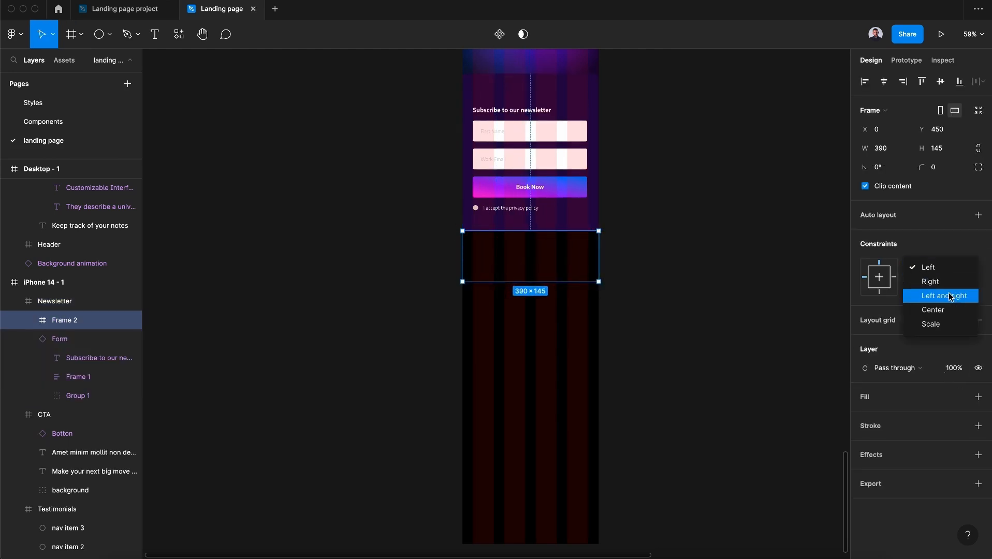
{"action": "left_click", "coordinate": [951, 297]}
Set the Newsletter frame's horizontal constraint to Left and right
{"action": "left_click", "coordinate": [558, 162]}
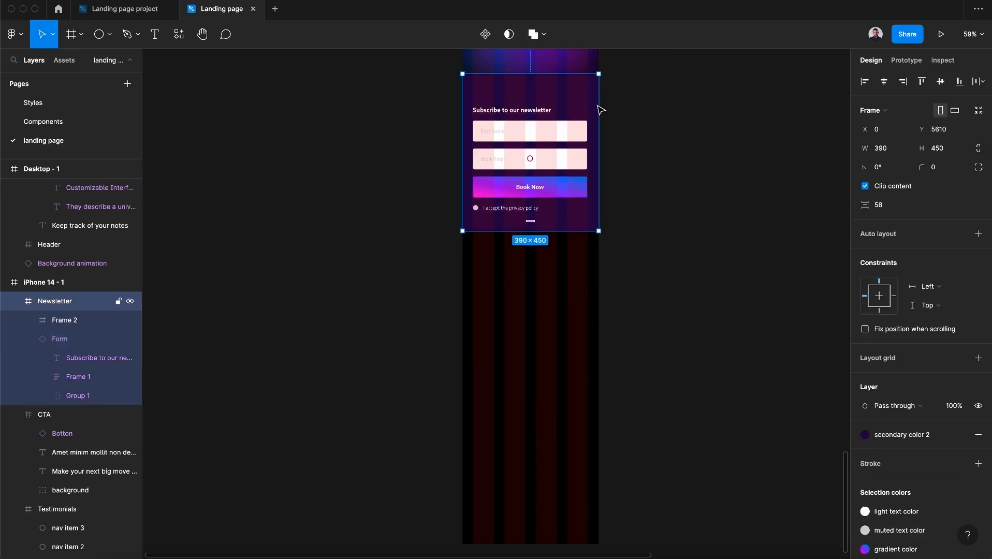
{"action": "left_click", "coordinate": [938, 293]}
{"action": "left_click", "coordinate": [948, 317]}
{"action": "scroll", "coordinate": [697, 184], "scroll_direction": "up", "scroll_amount": 3}
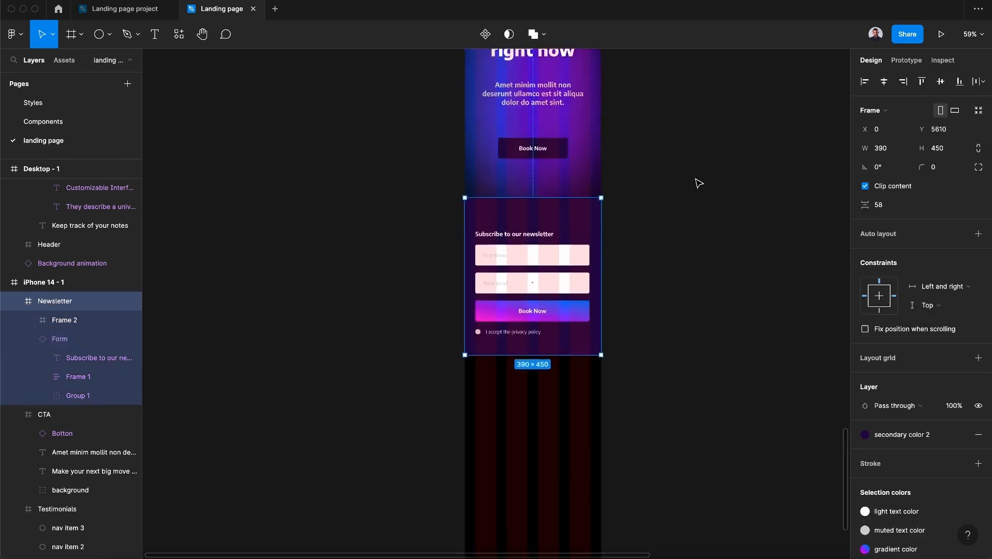
Set the CTA frame's horizontal constraint to Left and right
{"action": "key", "text": "Tab"}
{"action": "left_click", "coordinate": [932, 269]}
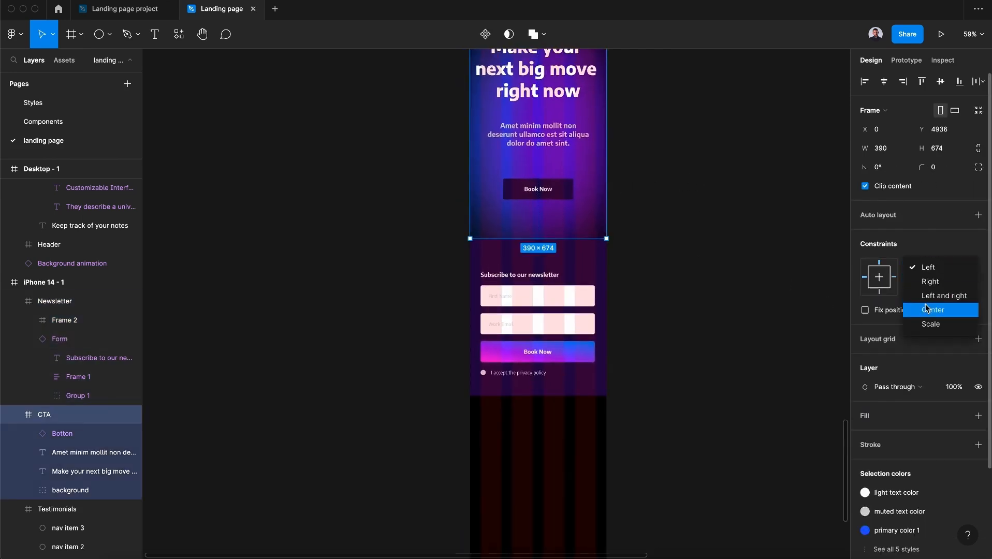
{"action": "left_click", "coordinate": [932, 296]}
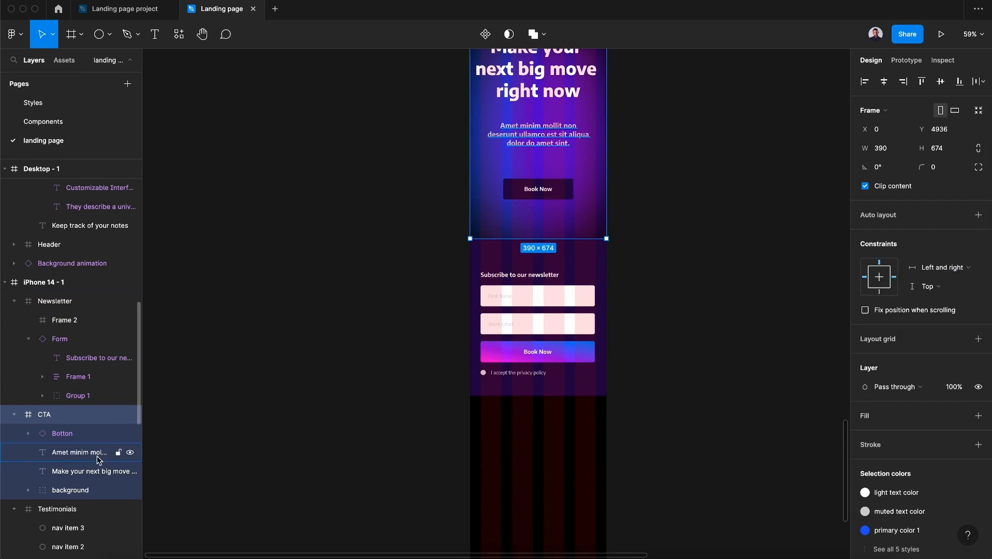
Set the CTA background group's horizontal constraint to Scale
{"action": "left_click", "coordinate": [88, 490]}
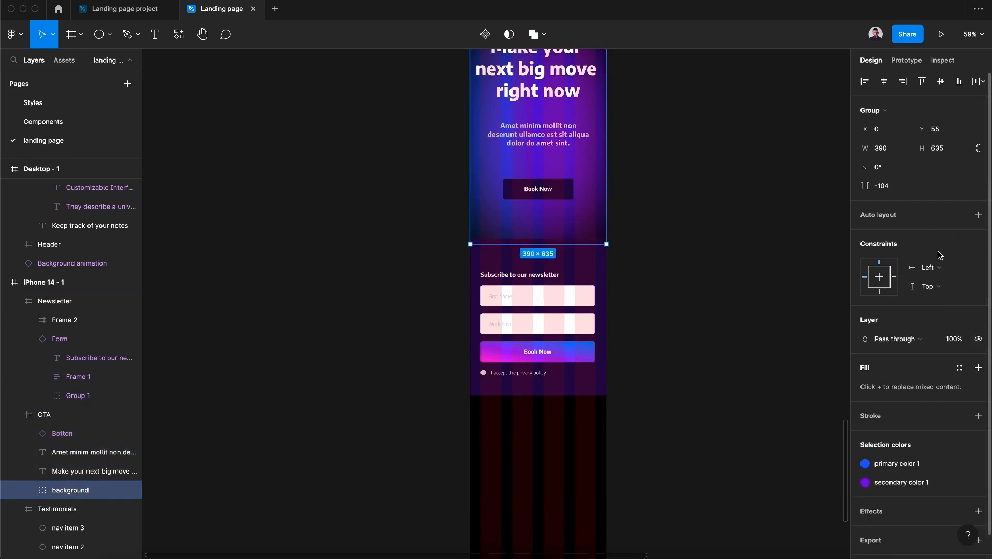
{"action": "left_click", "coordinate": [938, 267]}
{"action": "left_click", "coordinate": [929, 324]}
Shift the Newsletter frame down slightly to Y 5626
{"action": "left_click", "coordinate": [601, 310]}
{"action": "scroll", "coordinate": [598, 303], "scroll_direction": "down", "scroll_amount": 3}
{"action": "left_click_drag", "start_coordinate": [574, 211], "coordinate": [575, 220]}
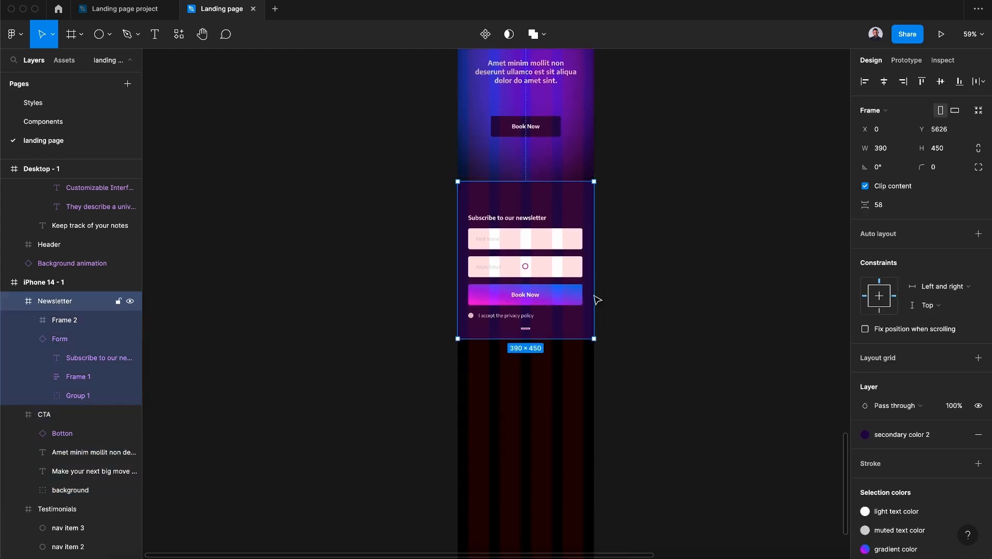
Move the new frame out of Newsletter so it sits directly inside the iPhone 14 - 1 frame
{"action": "left_click", "coordinate": [66, 321]}
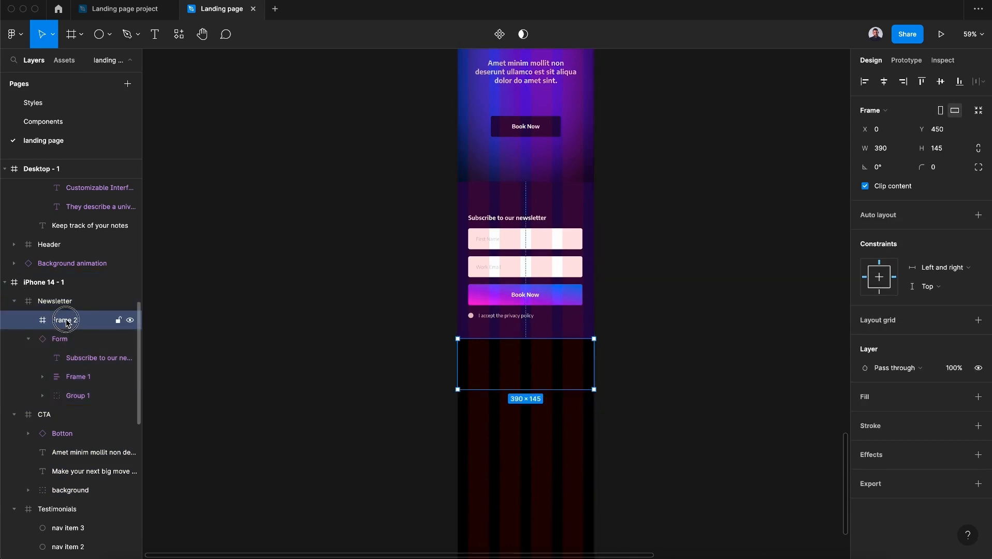
{"action": "left_click_drag", "start_coordinate": [67, 300], "coordinate": [66, 297]}
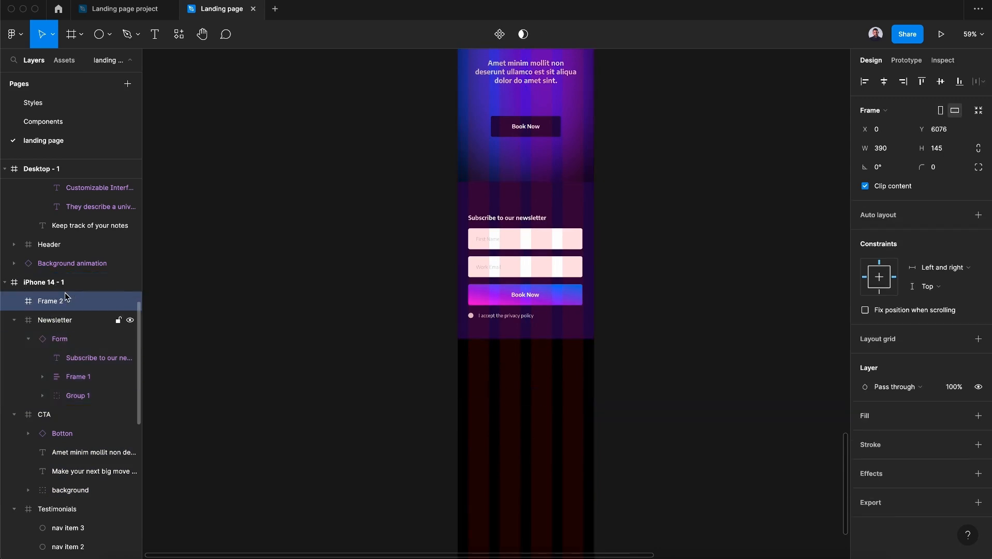
Rename the new frame Footer
{"action": "double_click", "coordinate": [48, 301]}
{"action": "key", "text": "Caps_Lock"}
{"action": "type", "text": "Footer"}
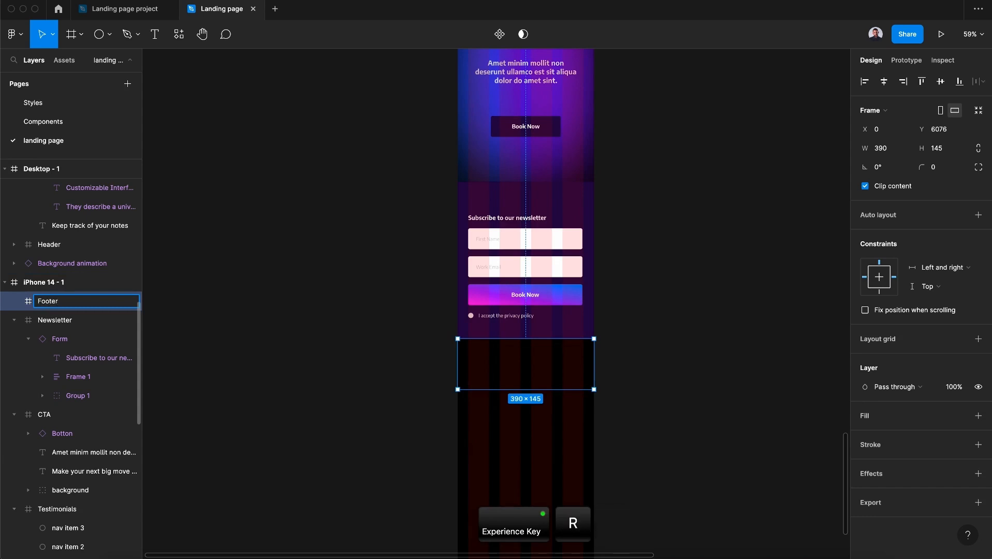
Add a text layer reading 2022 Glitchy inside the Footer frame
{"action": "left_click", "coordinate": [162, 33]}
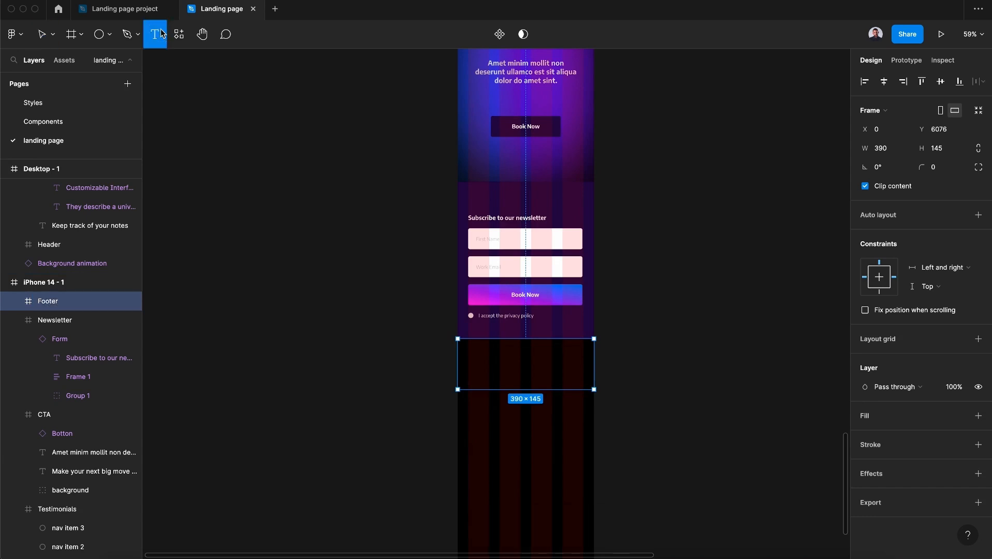
{"action": "left_click", "coordinate": [475, 364]}
{"action": "type", "text": "2022"}
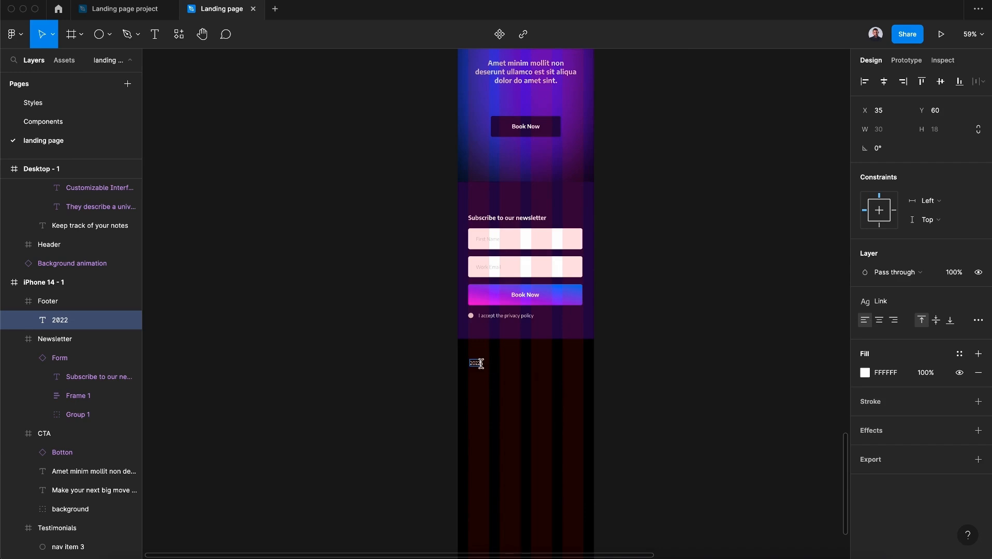
{"action": "key", "text": "Right"}
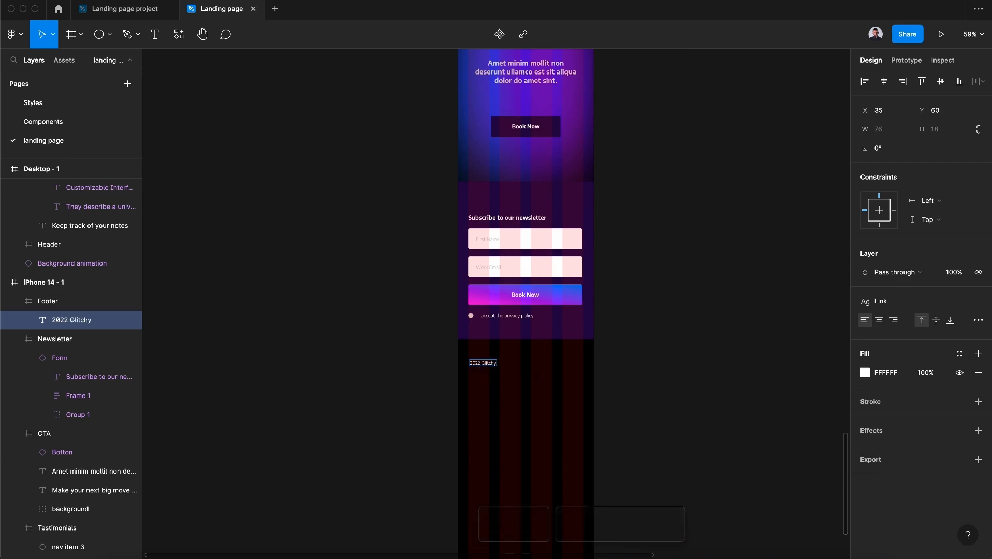
Extend the footer text to read 2022 Glitchy - Make your next move right now
{"action": "type", "text": "- Make you"}
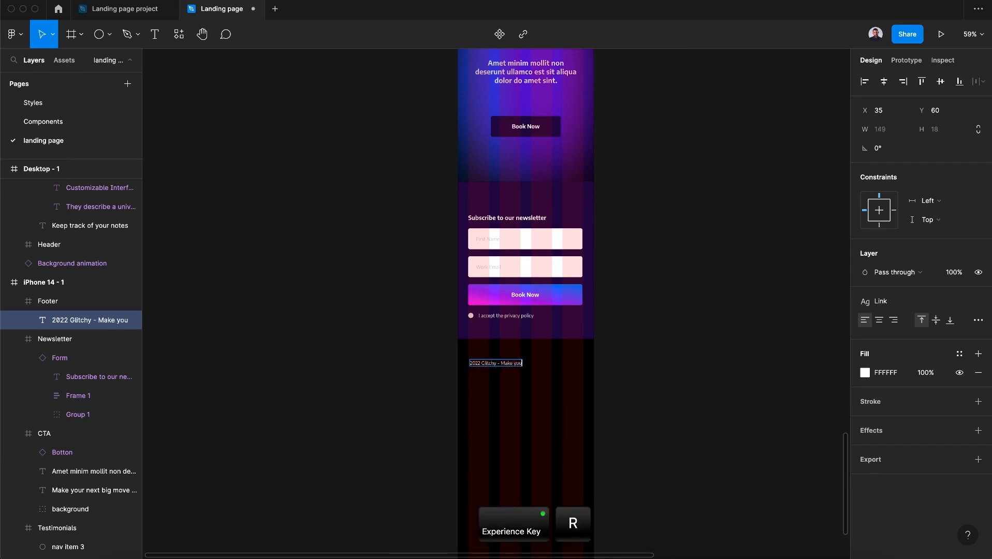
{"action": "type", "text": "r next move right now"}
{"action": "key", "text": "Escape"}
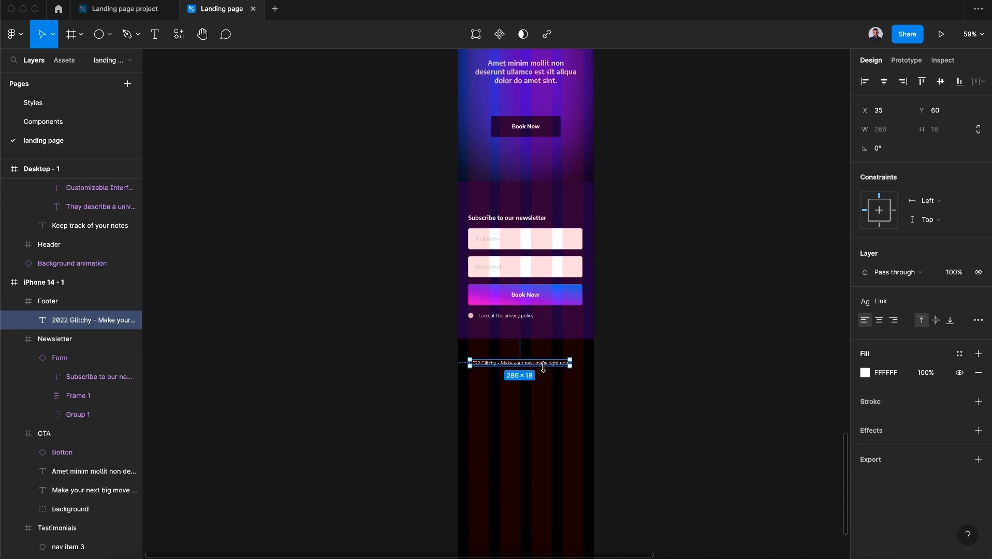
Move the footer text up to about Y 35 inside the Footer frame
{"action": "left_click_drag", "start_coordinate": [547, 369], "coordinate": [547, 360]}
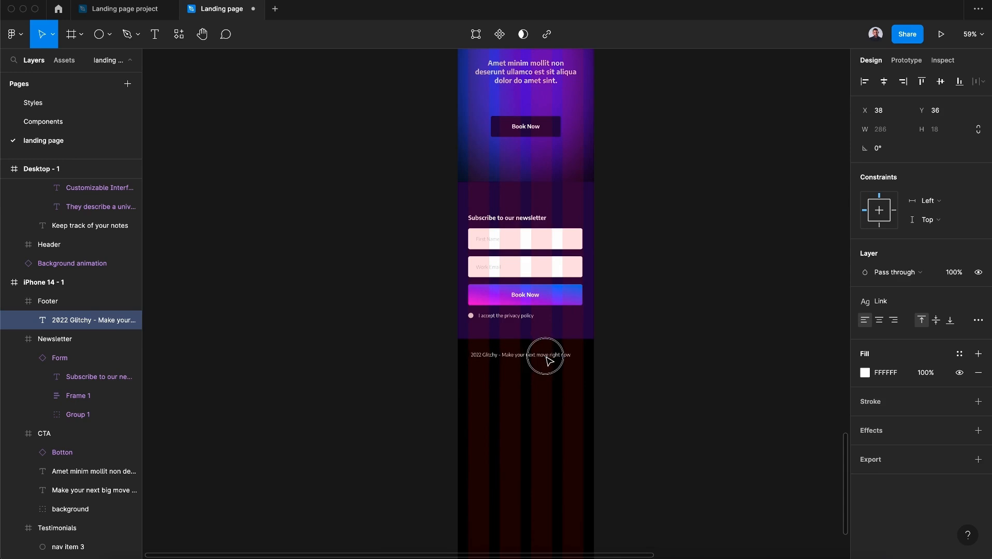
{"action": "left_click", "coordinate": [561, 366]}
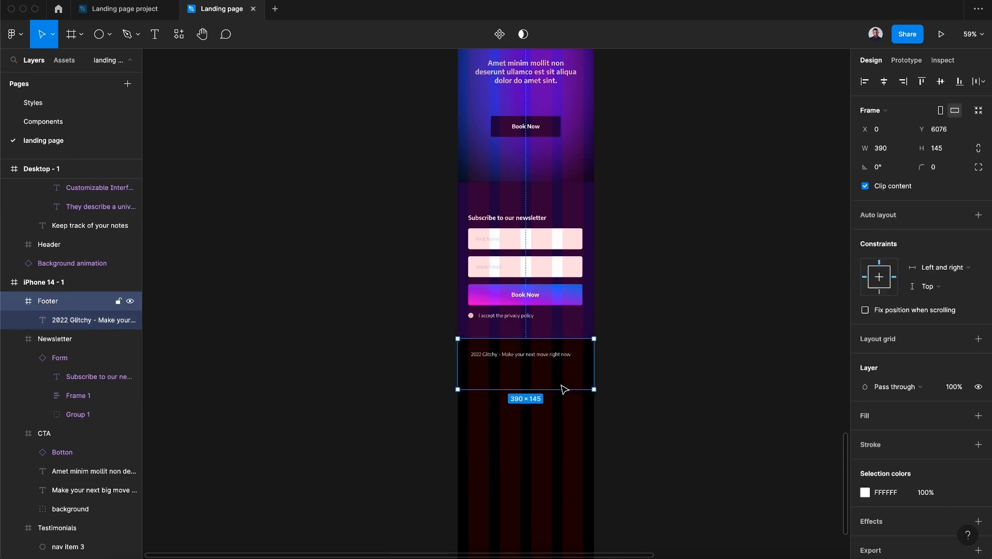
{"action": "double_click", "coordinate": [556, 360]}
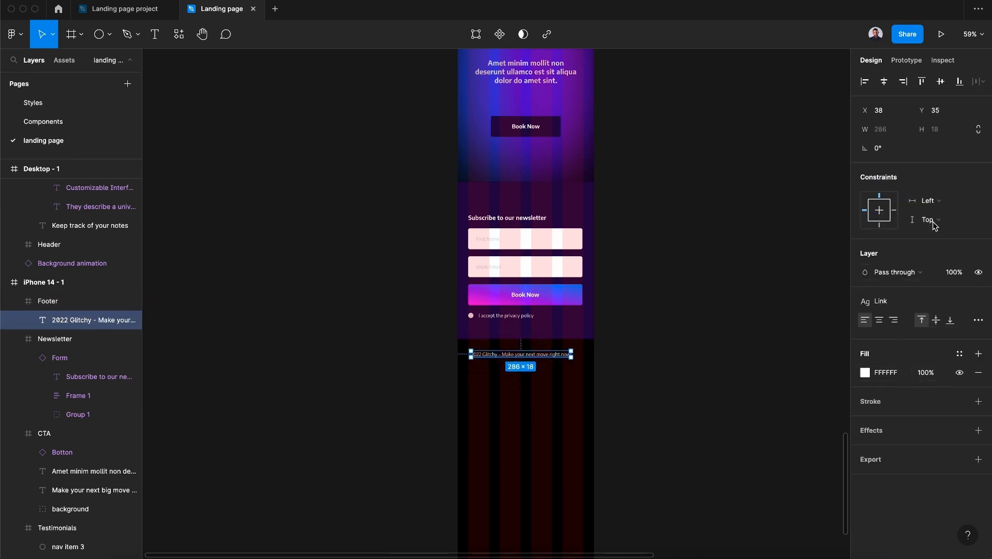
Set the footer text's horizontal constraint to Center
{"action": "left_click", "coordinate": [938, 200]}
{"action": "left_click", "coordinate": [925, 249]}
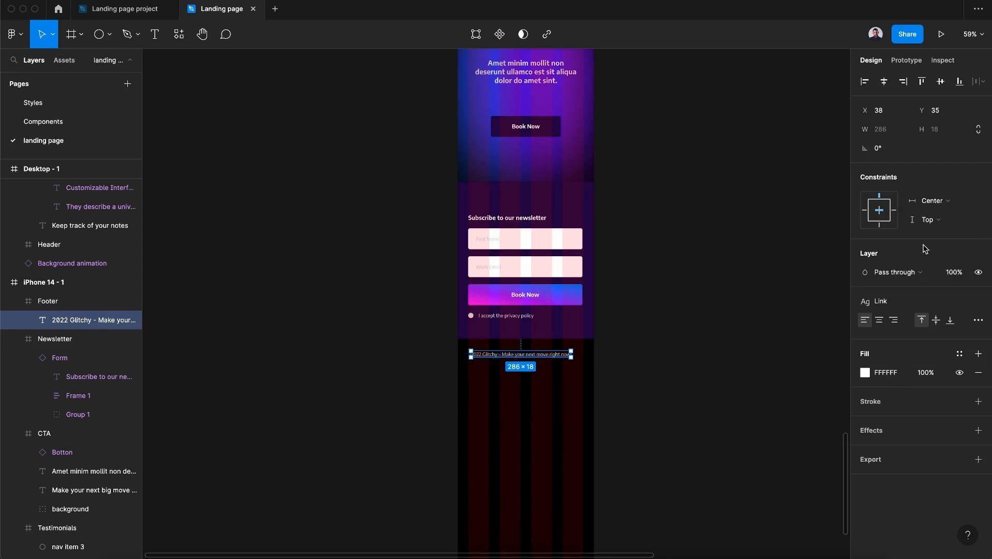
{"action": "left_click", "coordinate": [586, 357]}
{"action": "left_click", "coordinate": [727, 343]}
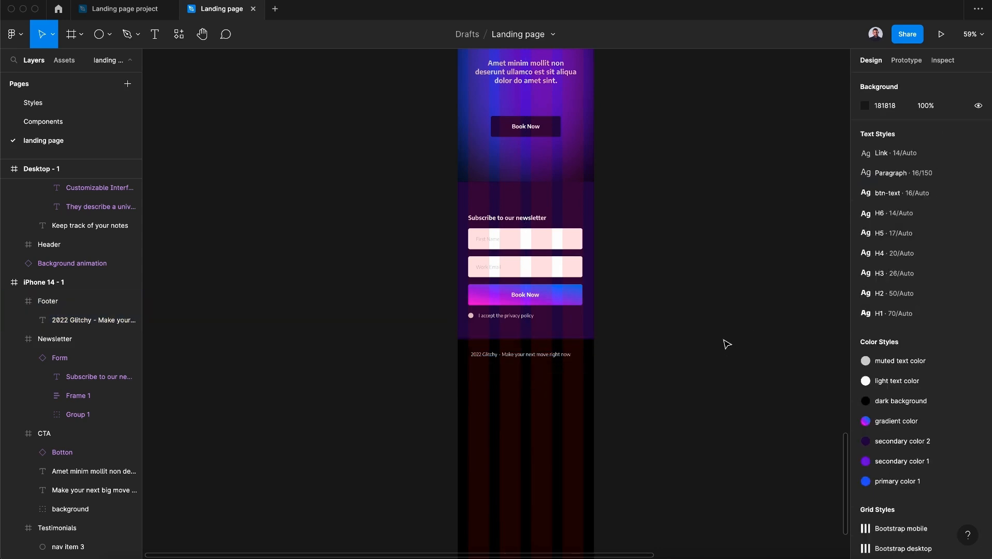
Shorten the iPhone 14 - 1 frame to a height of 6166 so it ends at the footer
{"action": "scroll", "coordinate": [725, 342], "scroll_direction": "up", "scroll_amount": 5}
{"action": "scroll", "coordinate": [709, 338], "scroll_direction": "down", "scroll_amount": 6}
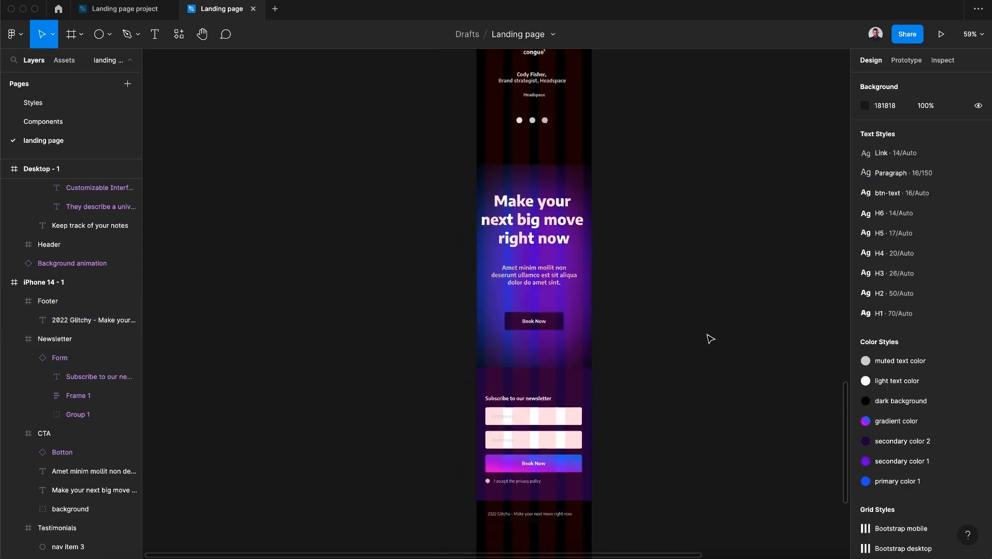
{"action": "scroll", "coordinate": [598, 329], "scroll_direction": "up", "scroll_amount": 6}
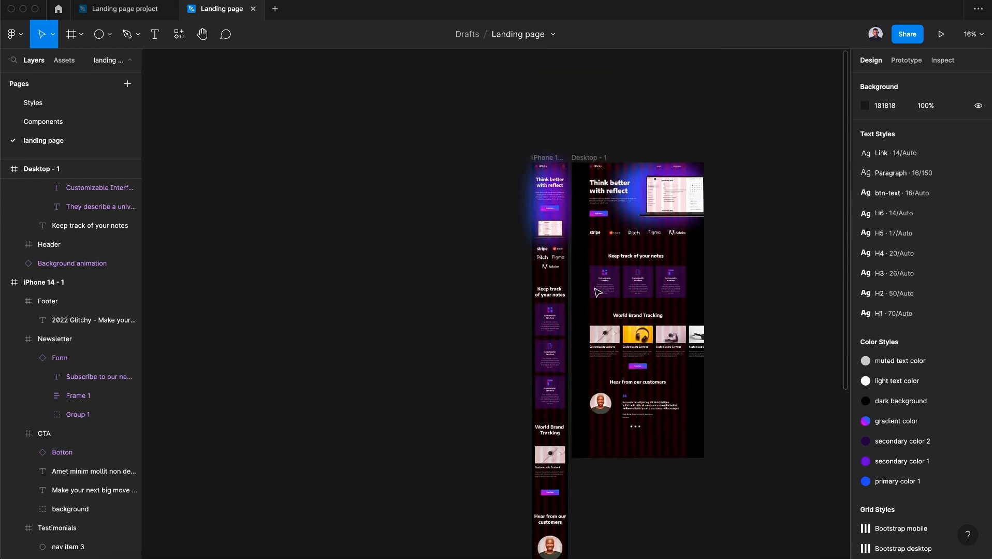
{"action": "left_click", "coordinate": [555, 159]}
{"action": "scroll", "coordinate": [604, 399], "scroll_direction": "down", "scroll_amount": 1}
{"action": "scroll", "coordinate": [604, 399], "scroll_direction": "down", "scroll_amount": 5}
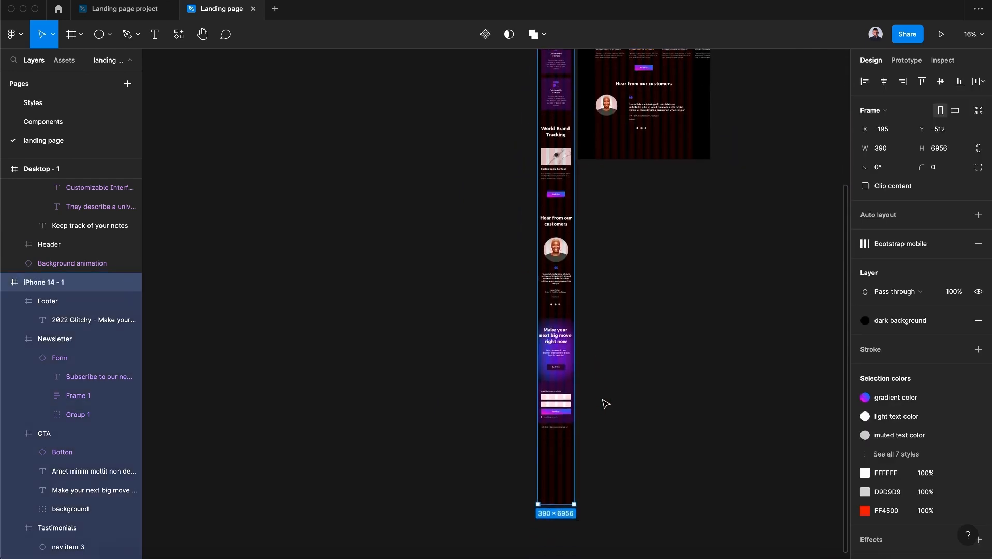
{"action": "left_click_drag", "start_coordinate": [561, 449], "coordinate": [556, 380]}
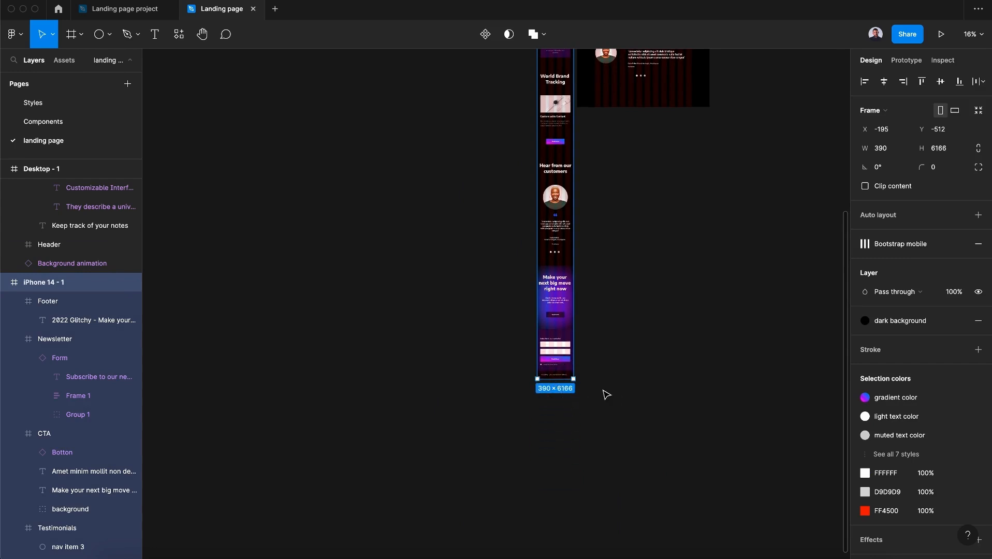
{"action": "left_click", "coordinate": [603, 394]}
Hide the layout grid of the iPhone 14 - 1 frame
{"action": "scroll", "coordinate": [603, 394], "scroll_direction": "up", "scroll_amount": 10}
{"action": "left_click", "coordinate": [539, 161]}
{"action": "left_click", "coordinate": [941, 245]}
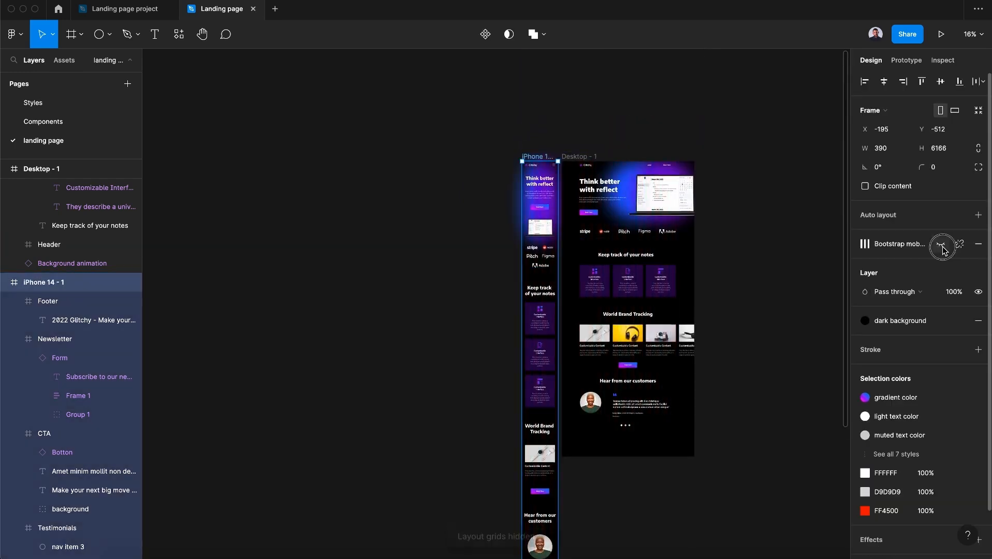
Review the mobile CTA heading and paragraph and the overall page layout
{"action": "scroll", "coordinate": [583, 432], "scroll_direction": "up", "scroll_amount": 5}
{"action": "scroll", "coordinate": [595, 414], "scroll_direction": "down", "scroll_amount": 6}
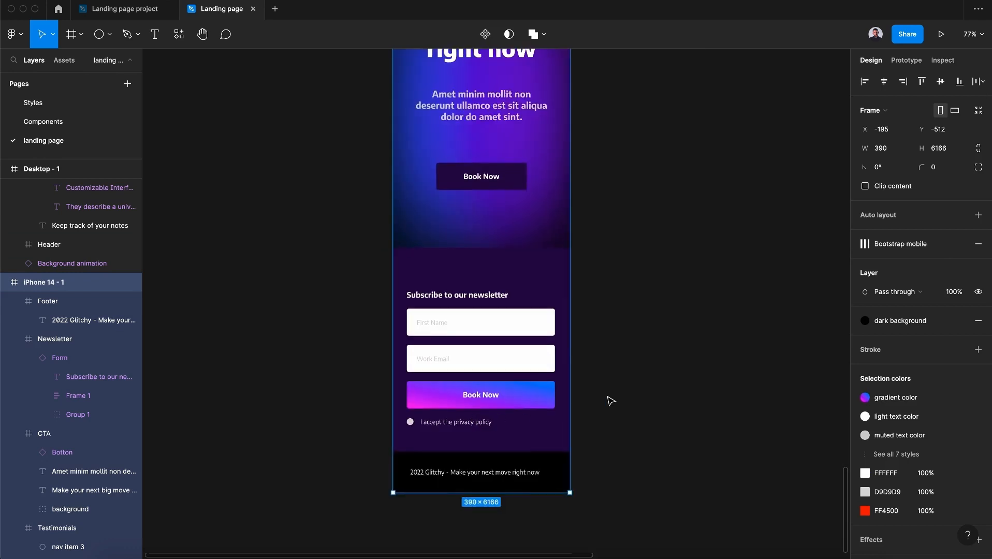
{"action": "scroll", "coordinate": [603, 360], "scroll_direction": "up", "scroll_amount": 4}
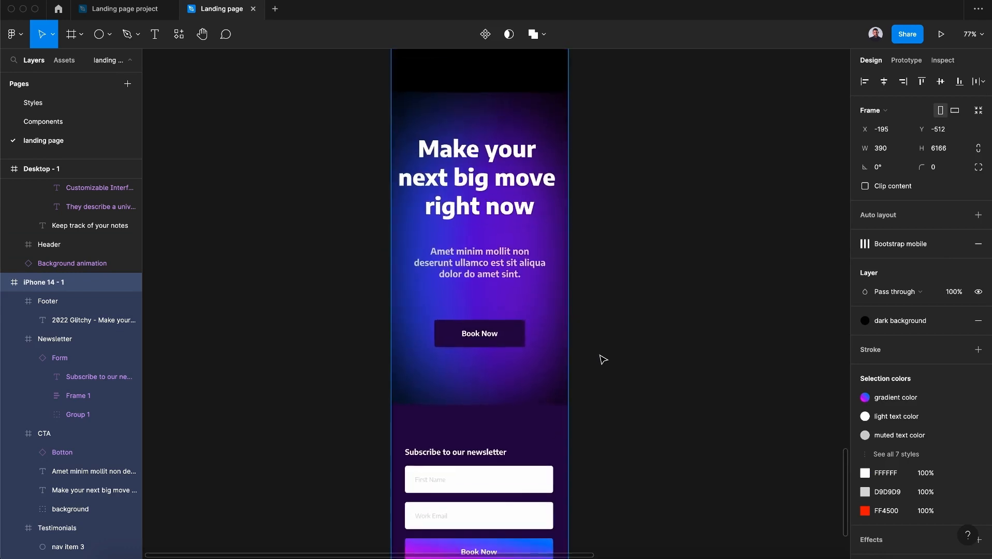
{"action": "left_click", "coordinate": [487, 211]}
{"action": "left_click_drag", "start_coordinate": [489, 211], "coordinate": [494, 222]}
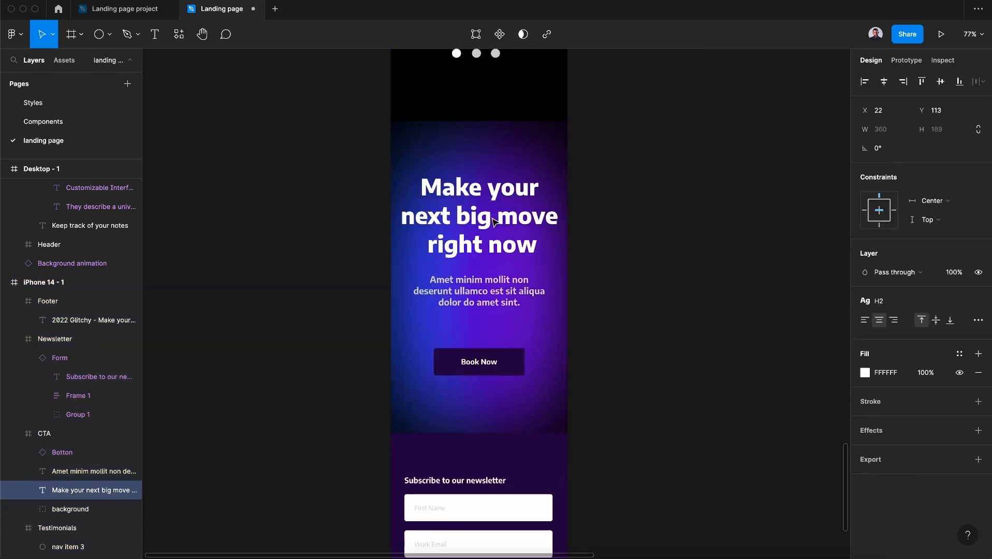
{"action": "left_click_drag", "start_coordinate": [497, 281], "coordinate": [497, 278]}
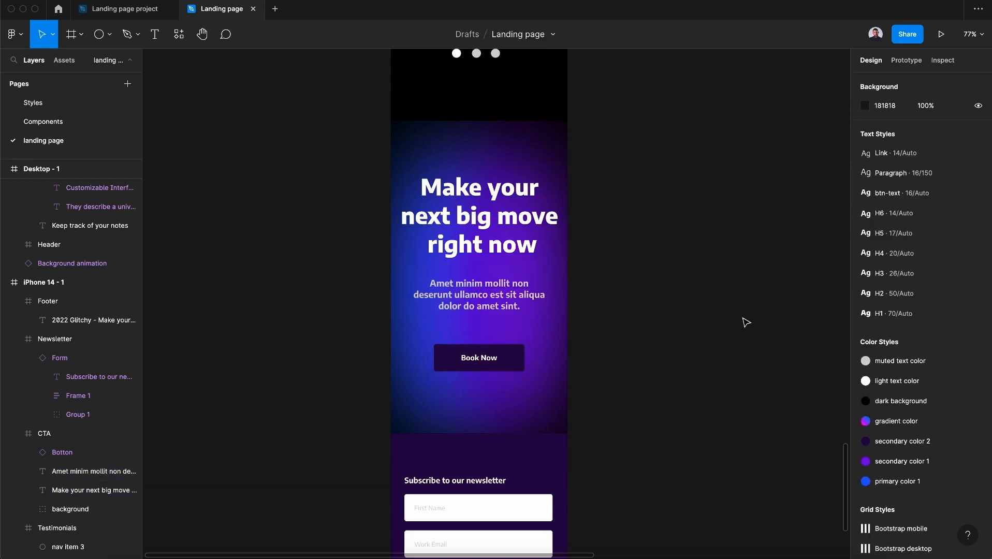
{"action": "scroll", "coordinate": [686, 333], "scroll_direction": "down", "scroll_amount": 1}
{"action": "scroll", "coordinate": [686, 333], "scroll_direction": "down", "scroll_amount": 10}
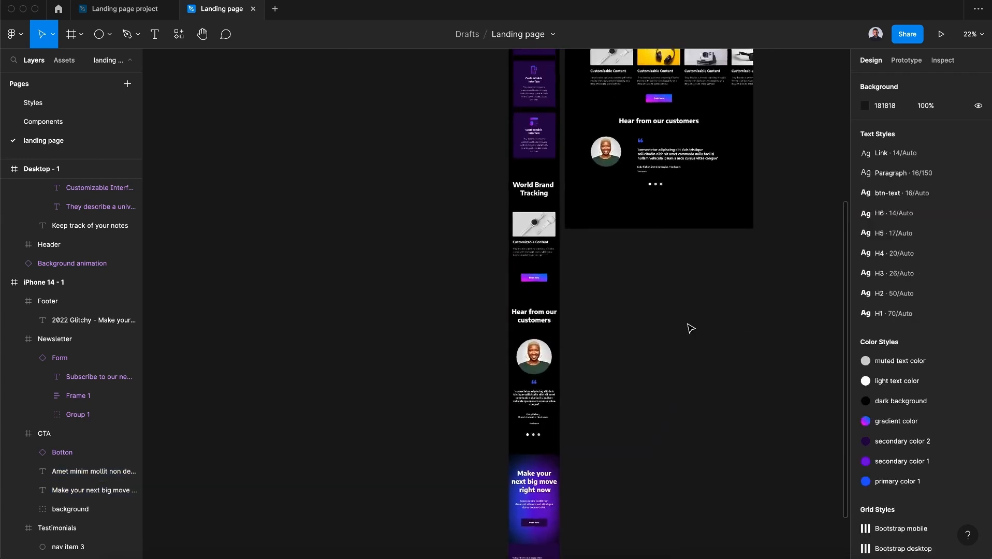
{"action": "scroll", "coordinate": [689, 328], "scroll_direction": "up", "scroll_amount": 3}
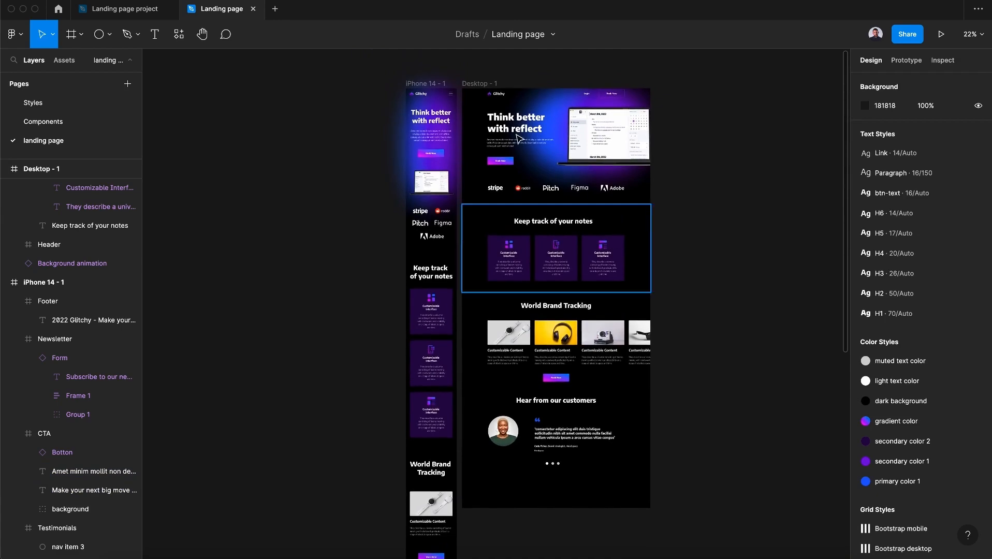
Extend the Desktop - 1 frame's height to 3910
{"action": "left_click", "coordinate": [478, 85]}
{"action": "scroll", "coordinate": [547, 348], "scroll_direction": "down", "scroll_amount": 5}
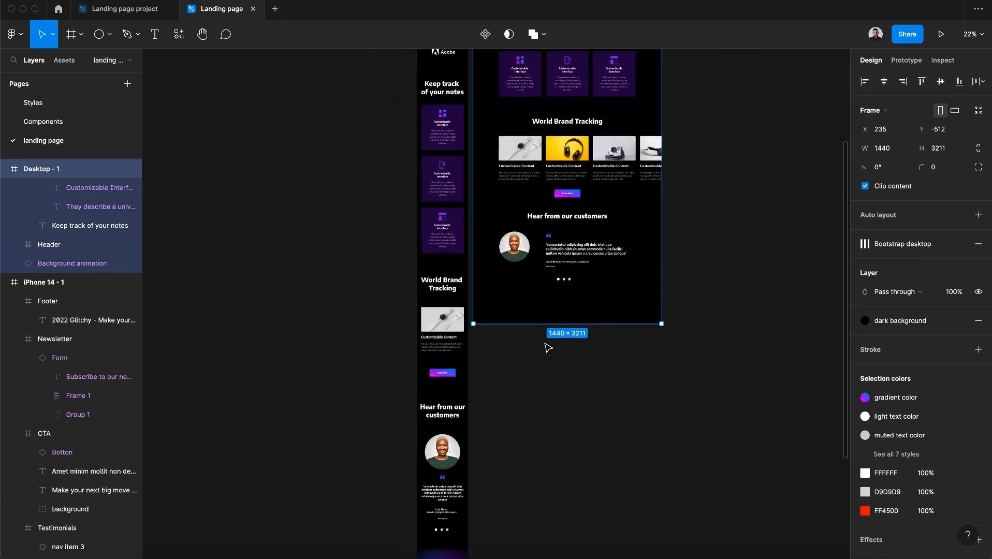
{"action": "left_click_drag", "start_coordinate": [565, 325], "coordinate": [565, 408]}
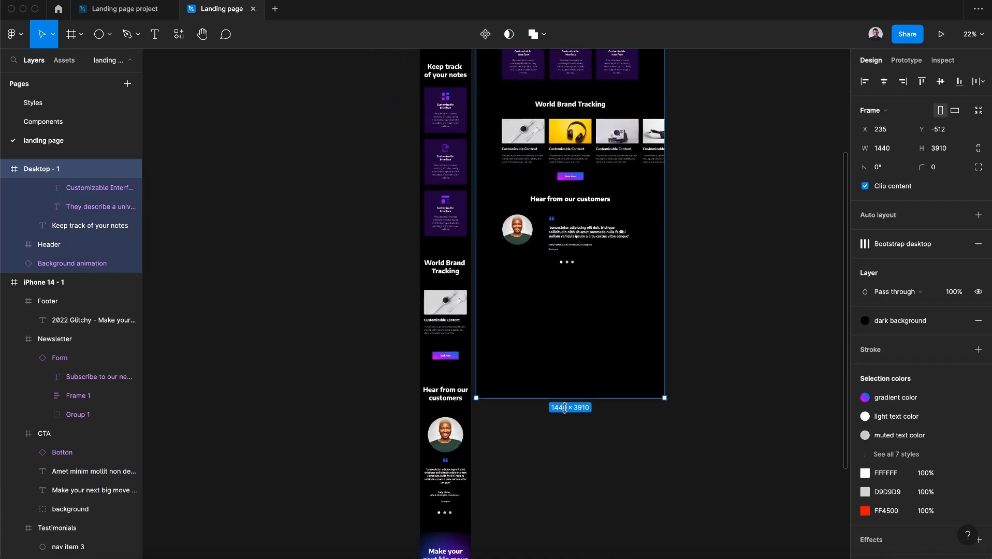
Copy the mobile CTA frame
{"action": "scroll", "coordinate": [567, 411], "scroll_direction": "down", "scroll_amount": 4}
{"action": "left_click", "coordinate": [437, 422]}
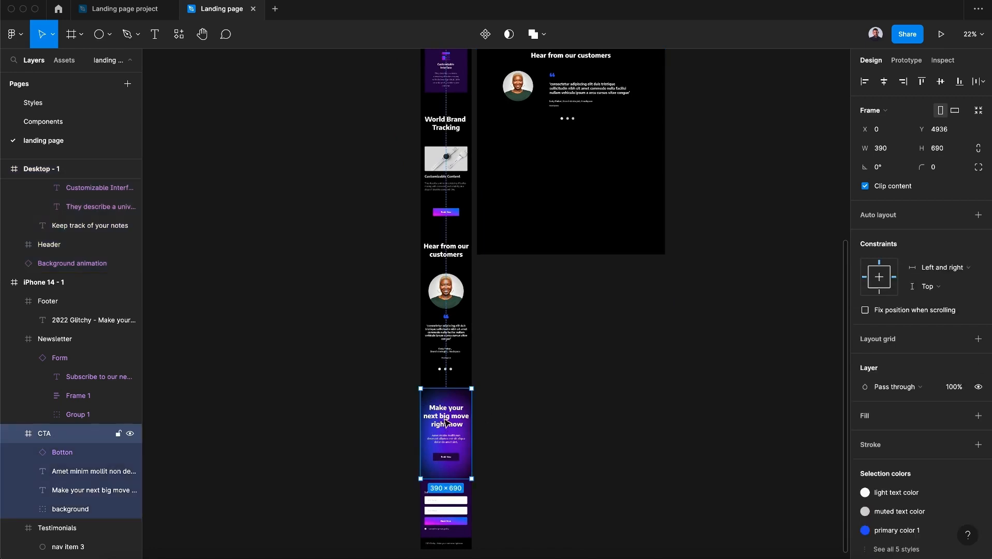
{"action": "key", "text": "super+c"}
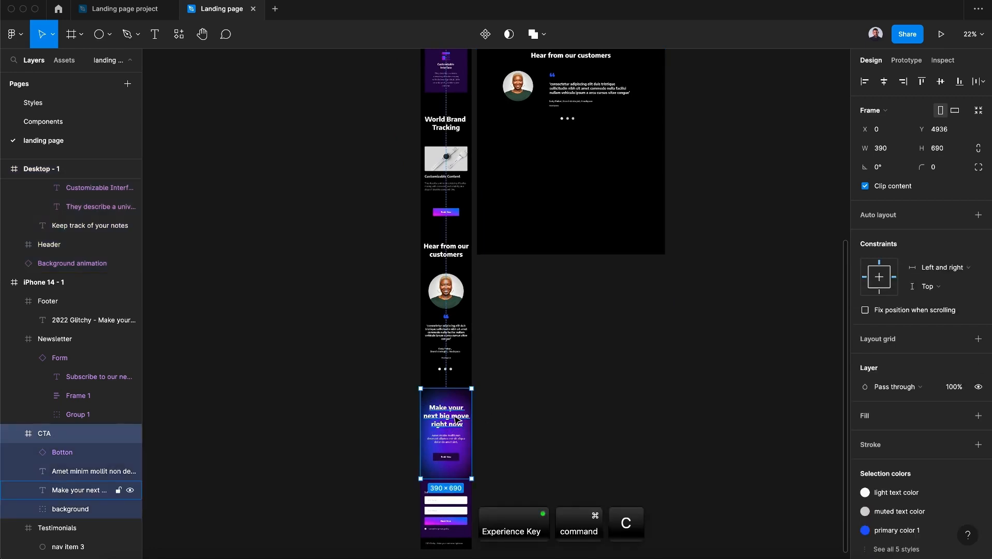
Paste the CTA frame into the Desktop - 1 frame
{"action": "scroll", "coordinate": [454, 421], "scroll_direction": "up", "scroll_amount": 5}
{"action": "scroll", "coordinate": [454, 421], "scroll_direction": "right", "scroll_amount": 2}
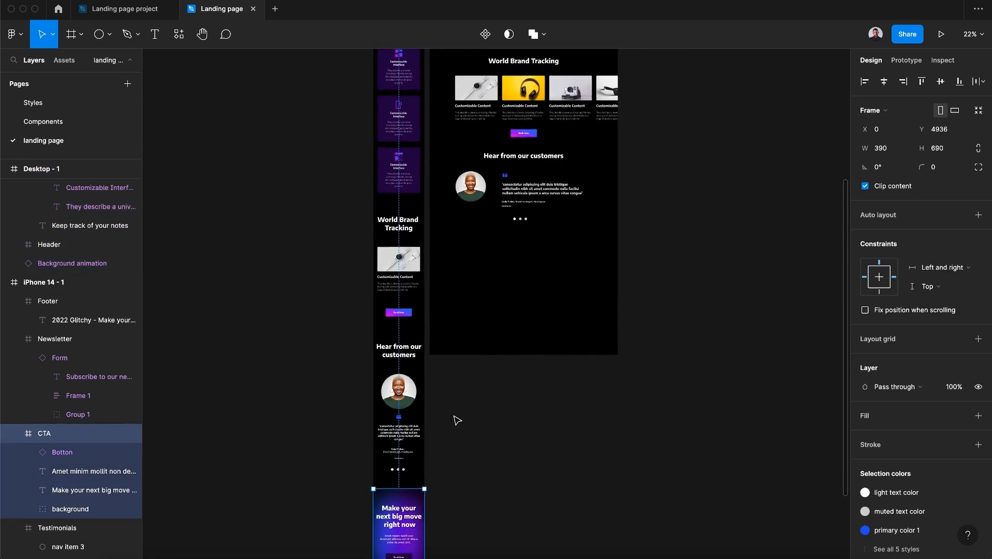
{"action": "scroll", "coordinate": [457, 421], "scroll_direction": "up", "scroll_amount": 4}
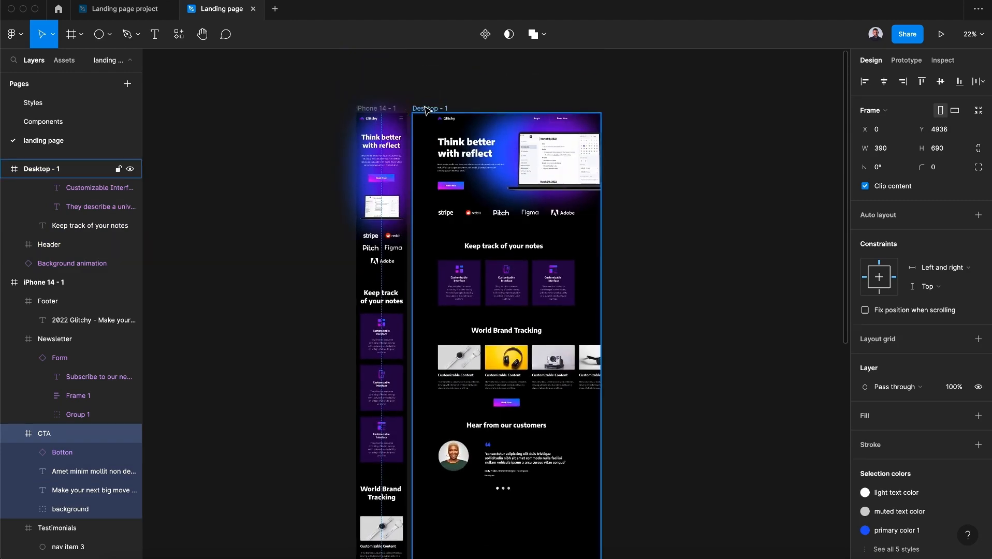
{"action": "left_click", "coordinate": [426, 109]}
{"action": "key", "text": "super+v"}
Move the pasted CTA down to Y 3101 below the testimonials in the desktop frame
{"action": "scroll", "coordinate": [426, 110], "scroll_direction": "down", "scroll_amount": 4}
{"action": "scroll", "coordinate": [426, 110], "scroll_direction": "left", "scroll_amount": 1}
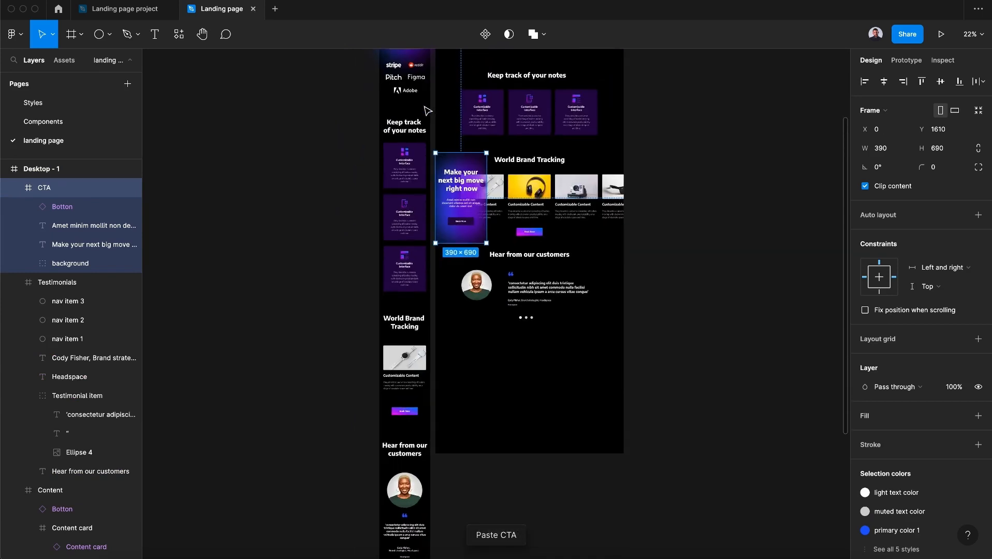
{"action": "left_click_drag", "start_coordinate": [461, 180], "coordinate": [462, 378]}
{"action": "scroll", "coordinate": [451, 207], "scroll_direction": "up", "scroll_amount": 4}
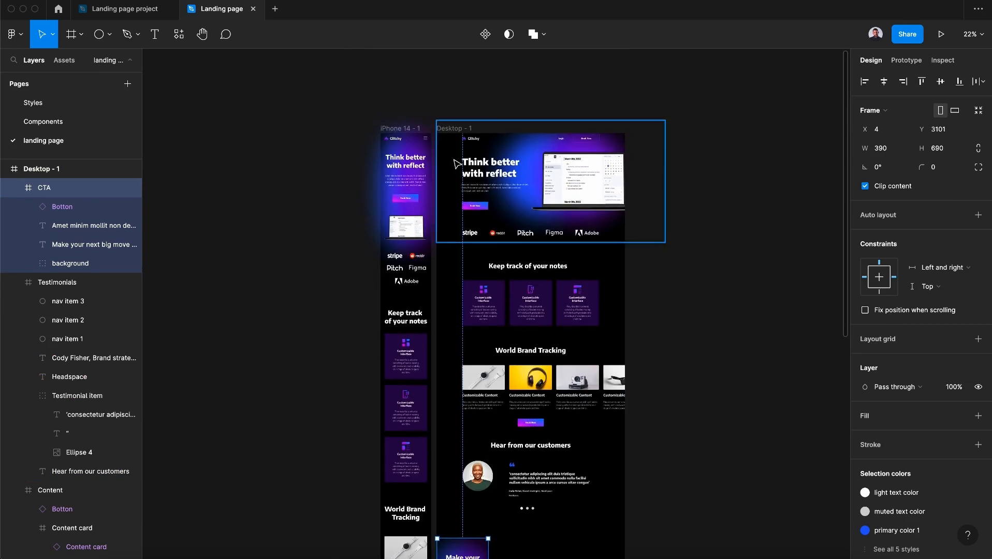
Show the layout grid of the Desktop - 1 frame
{"action": "left_click", "coordinate": [451, 124]}
{"action": "left_click", "coordinate": [452, 126]}
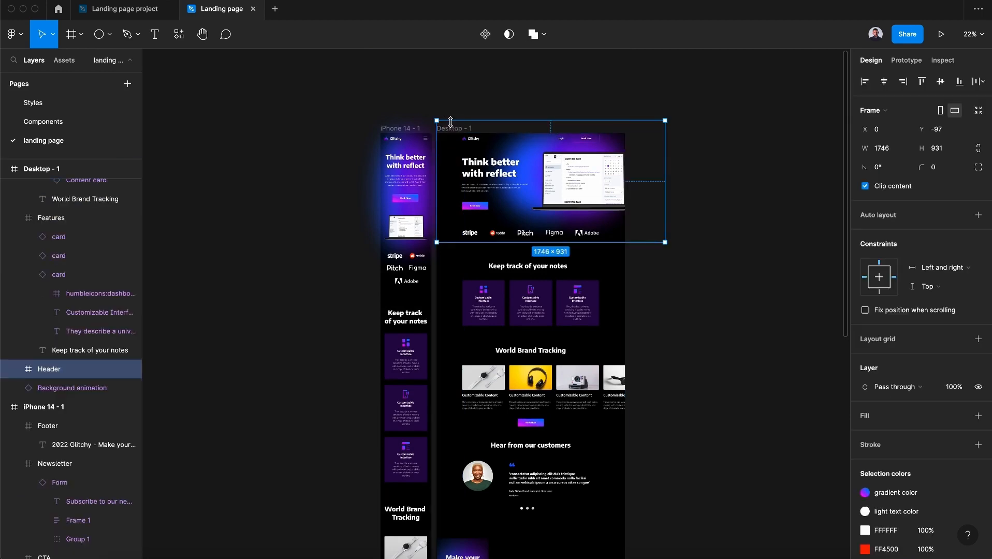
{"action": "left_click", "coordinate": [448, 127]}
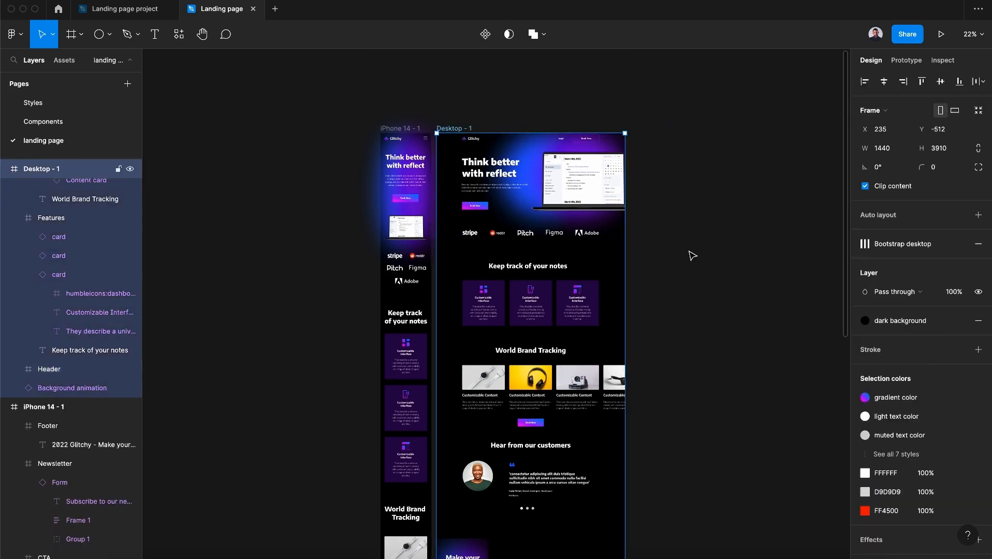
{"action": "left_click", "coordinate": [940, 244]}
Stretch the desktop CTA frame to 1436 wide across the desktop frame
{"action": "scroll", "coordinate": [466, 362], "scroll_direction": "down", "scroll_amount": 5}
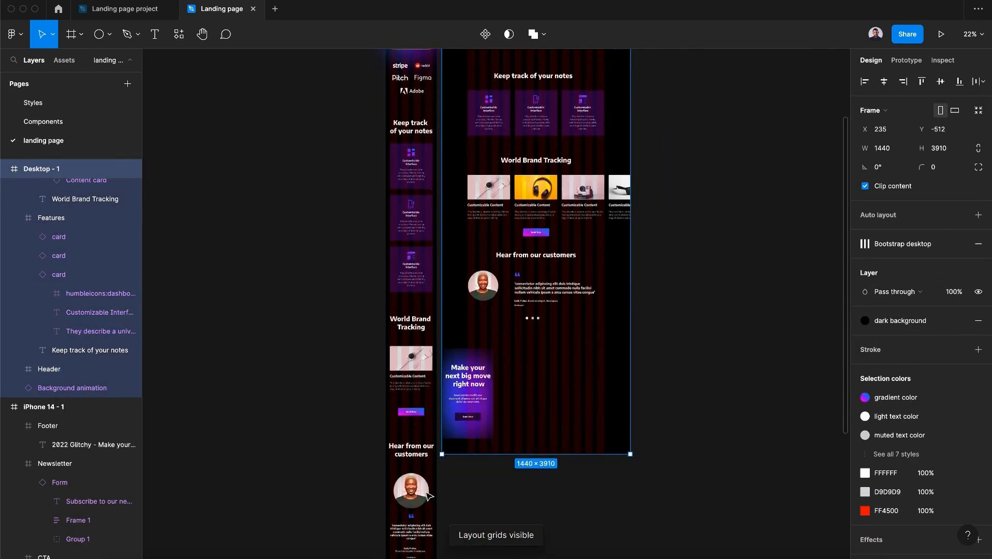
{"action": "scroll", "coordinate": [430, 496], "scroll_direction": "up", "scroll_amount": 5}
{"action": "scroll", "coordinate": [430, 496], "scroll_direction": "down", "scroll_amount": 3}
{"action": "left_click", "coordinate": [480, 325]}
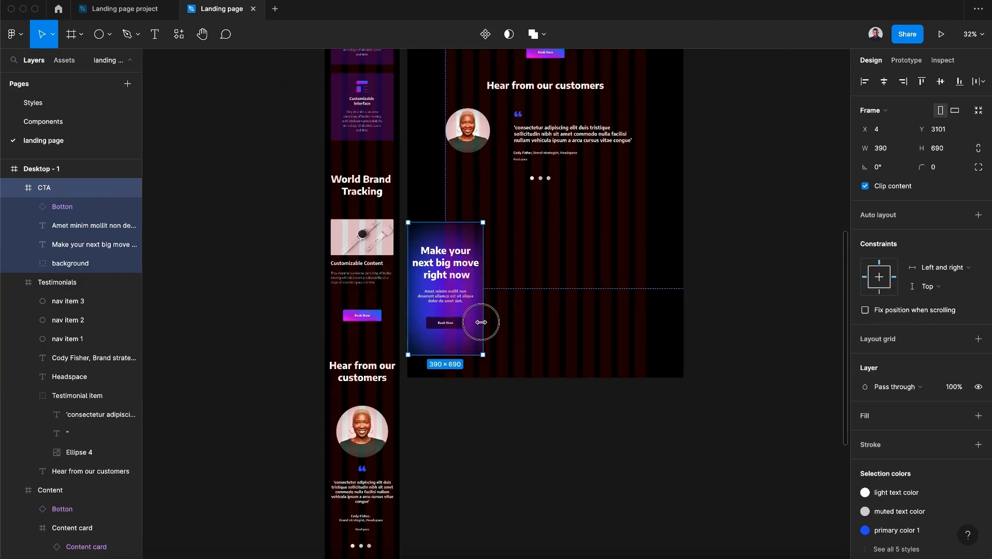
{"action": "left_click_drag", "start_coordinate": [481, 323], "coordinate": [684, 323]}
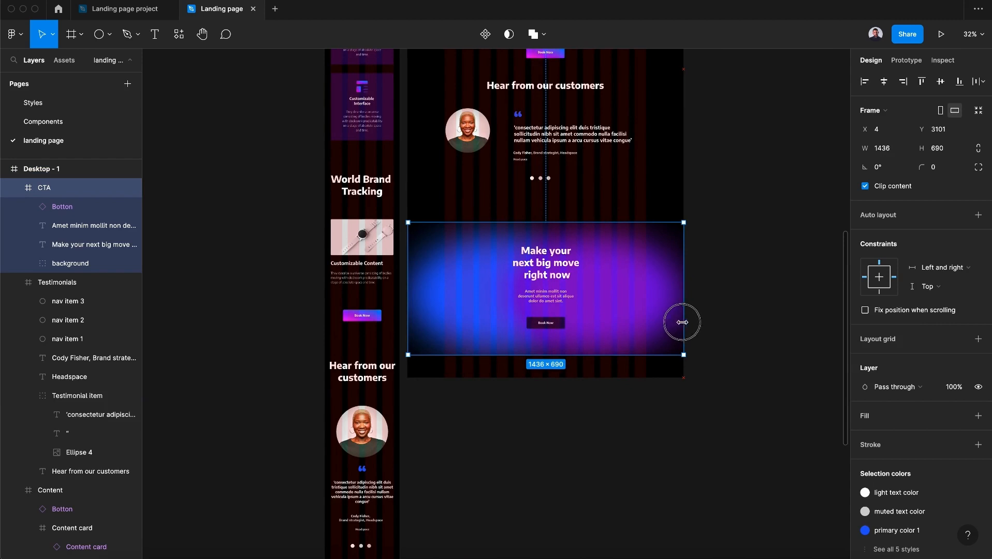
Widen the CTA heading to 633 and center it horizontally
{"action": "left_click", "coordinate": [529, 262]}
{"action": "left_click_drag", "start_coordinate": [517, 261], "coordinate": [491, 260]}
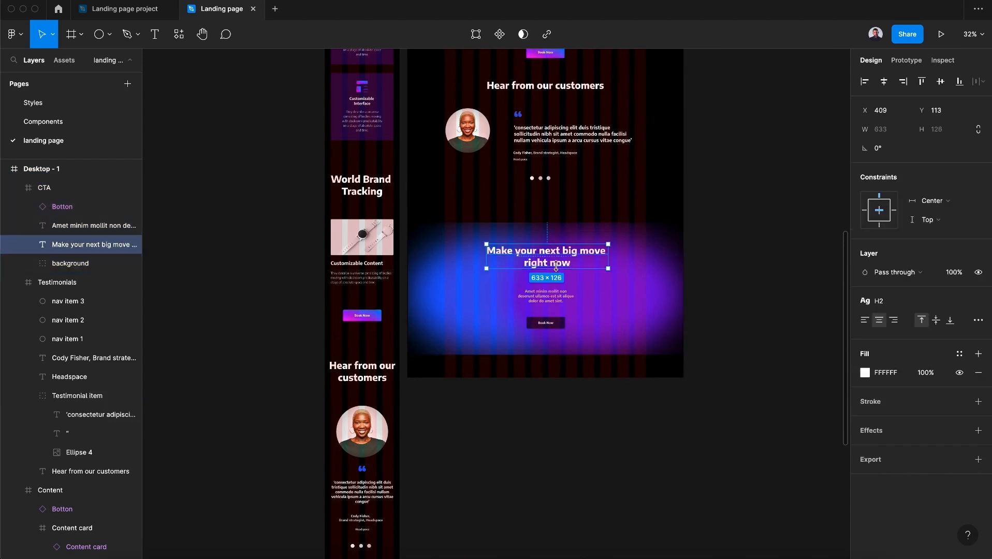
{"action": "left_click", "coordinate": [887, 85]}
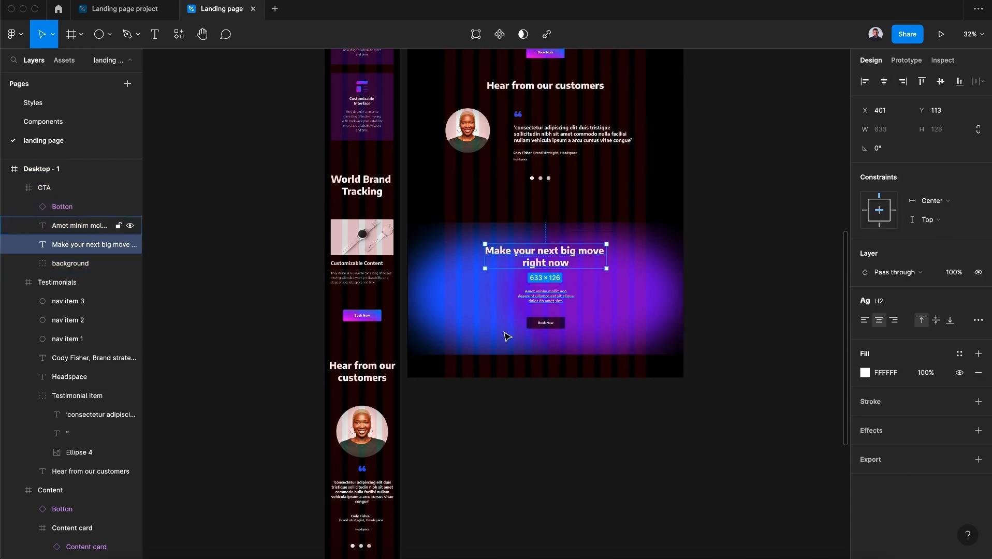
Widen the CTA paragraph to 470 so it fits on two lines
{"action": "left_click", "coordinate": [538, 296]}
{"action": "left_click_drag", "start_coordinate": [517, 296], "coordinate": [486, 297]}
{"action": "scroll", "coordinate": [488, 298], "scroll_direction": "up", "scroll_amount": 5}
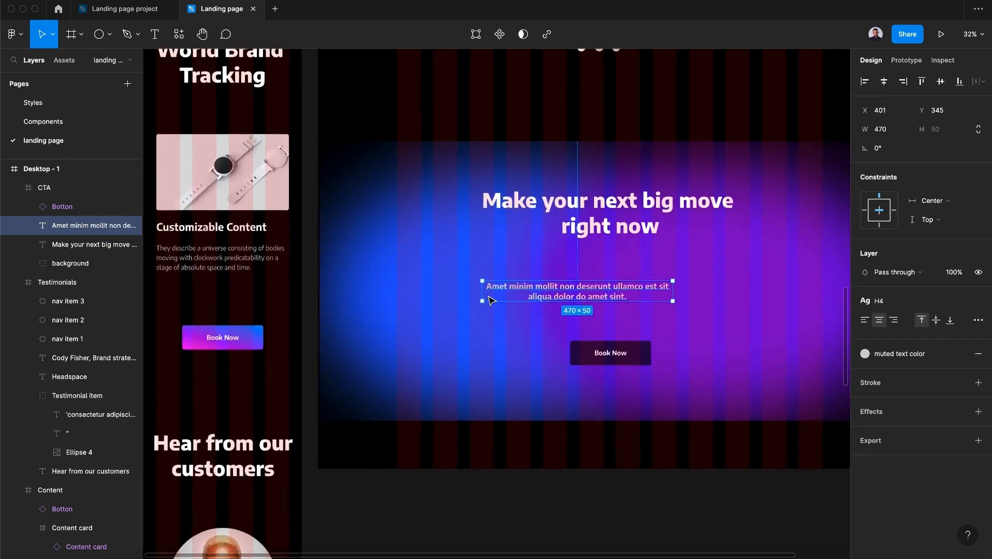
Reposition and resize the CTA background to about 1435 × 635 behind the desktop CTA content
{"action": "scroll", "coordinate": [490, 298], "scroll_direction": "right", "scroll_amount": 3}
{"action": "left_click_drag", "start_coordinate": [481, 257], "coordinate": [514, 230]}
{"action": "left_click_drag", "start_coordinate": [492, 327], "coordinate": [492, 285]}
{"action": "left_click", "coordinate": [717, 339]}
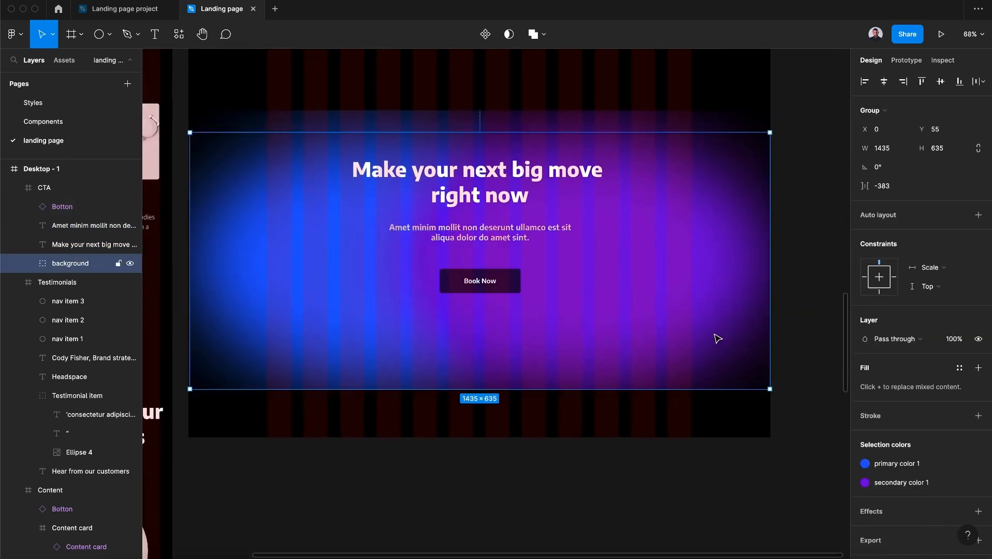
Hide the layout grid and extend the desktop CTA background downward to about 1435 × 815
{"action": "left_click_drag", "start_coordinate": [598, 394], "coordinate": [505, 337]}
{"action": "key", "text": "Escape"}
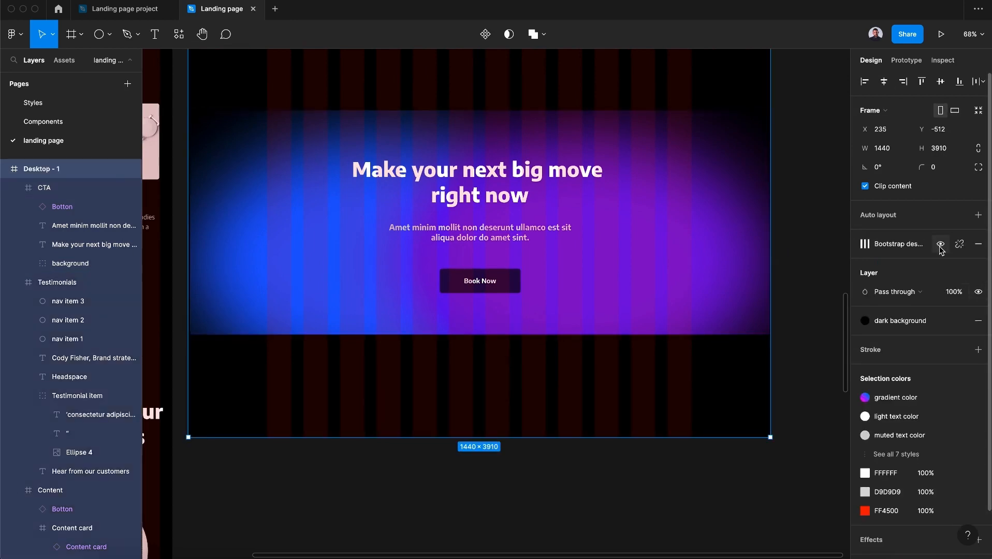
{"action": "key", "text": "ctrl+g"}
{"action": "left_click", "coordinate": [651, 256]}
{"action": "left_click", "coordinate": [56, 266]}
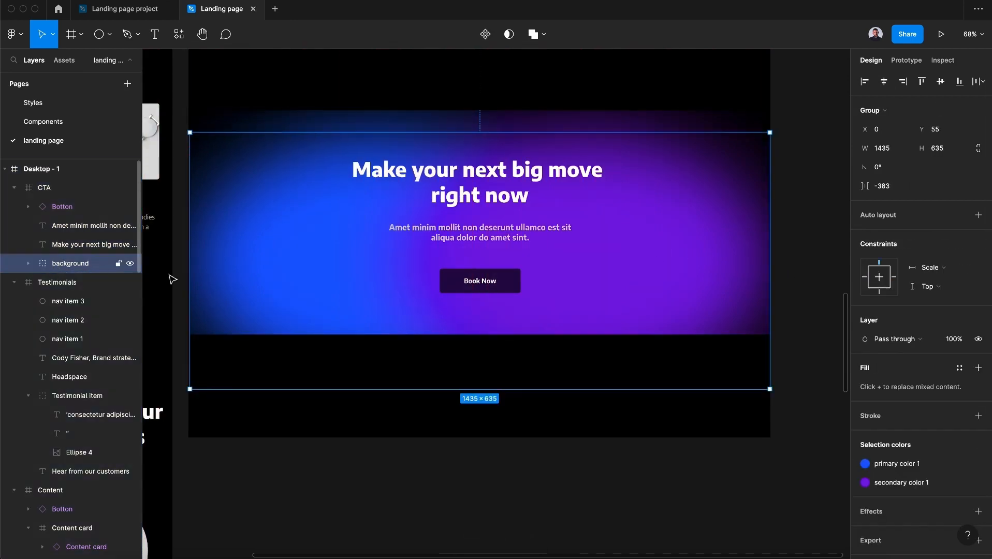
{"action": "left_click_drag", "start_coordinate": [501, 388], "coordinate": [443, 462]}
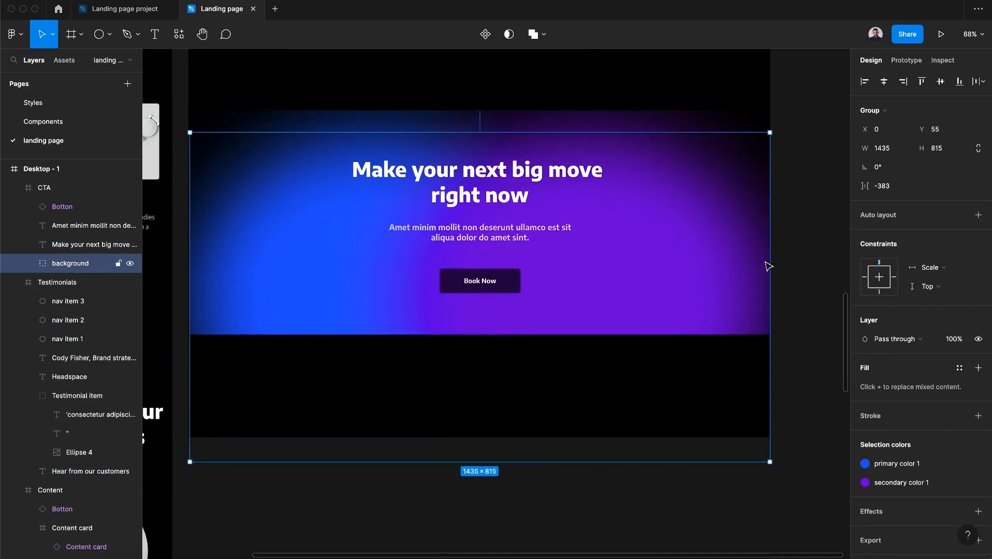
{"action": "left_click", "coordinate": [810, 365]}
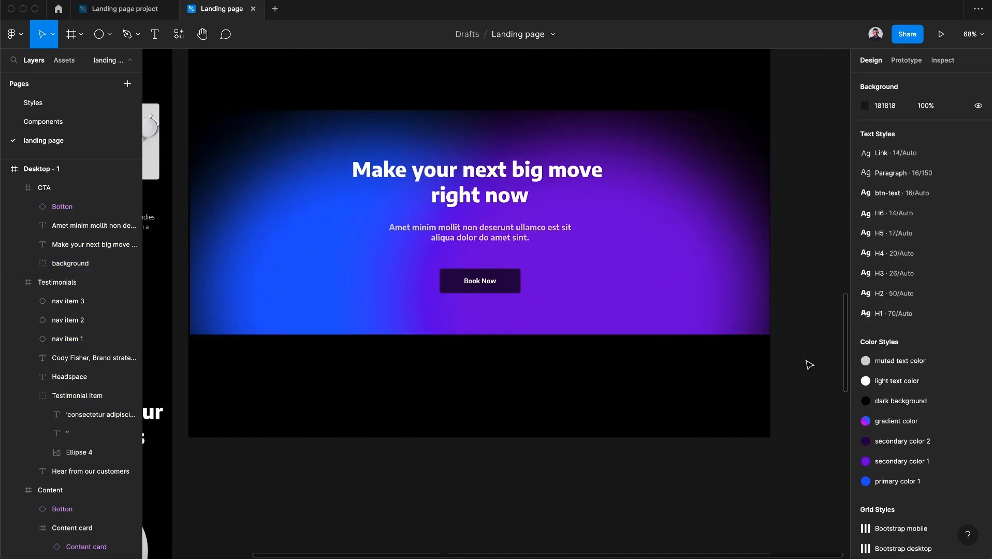
Nudge the CTA content up and trim the desktop CTA frame's height so it ends at the background's edge
{"action": "scroll", "coordinate": [809, 366], "scroll_direction": "up", "scroll_amount": 3}
{"action": "scroll", "coordinate": [798, 365], "scroll_direction": "down", "scroll_amount": 3}
{"action": "left_click_drag", "start_coordinate": [707, 343], "coordinate": [708, 296]}
{"action": "double_click", "coordinate": [625, 309]}
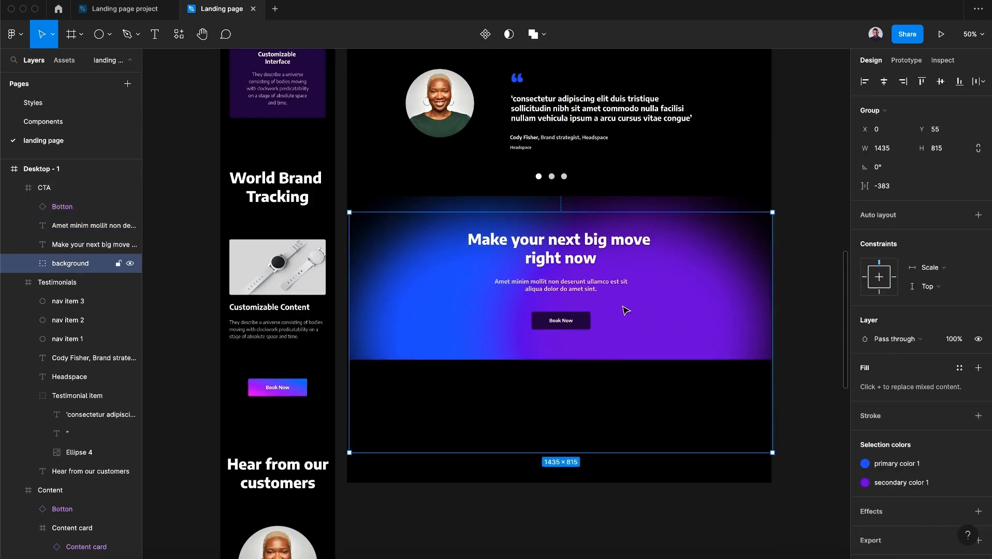
{"action": "left_click_drag", "start_coordinate": [588, 253], "coordinate": [592, 267]}
{"action": "key", "text": "shift+Up"}
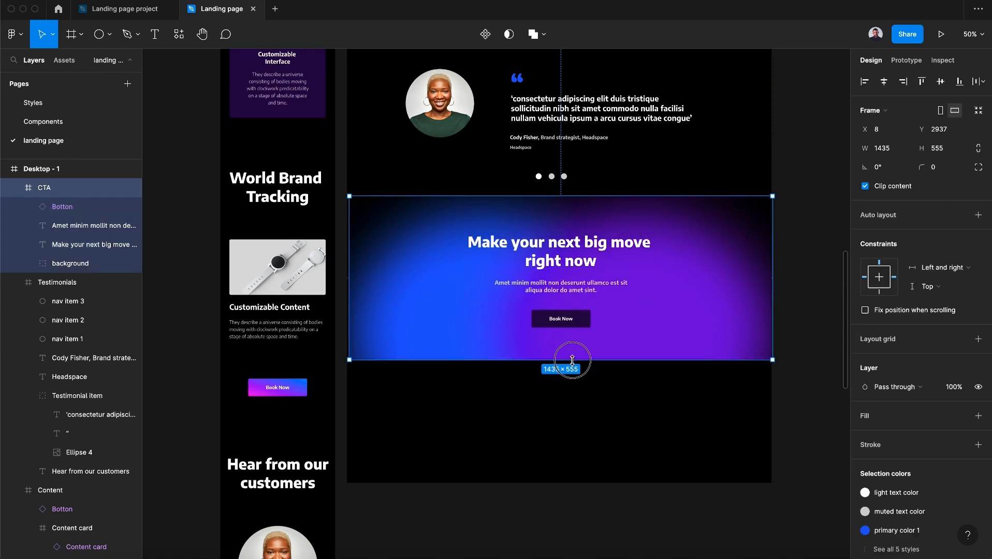
{"action": "left_click_drag", "start_coordinate": [572, 360], "coordinate": [571, 354]}
{"action": "left_click", "coordinate": [803, 357]}
Copy the mobile Newsletter section and paste it into the Desktop - 1 frame
{"action": "scroll", "coordinate": [803, 357], "scroll_direction": "up", "scroll_amount": 3}
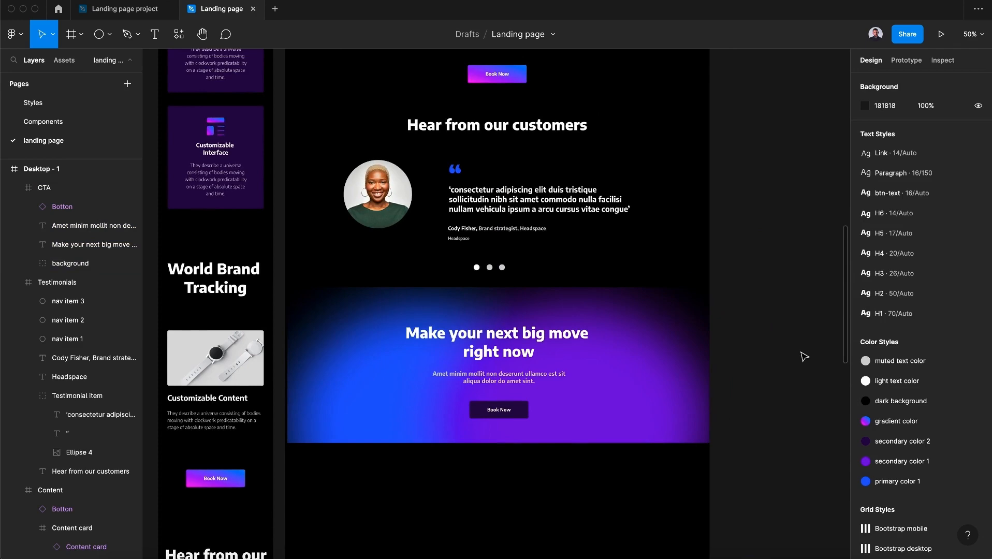
{"action": "scroll", "coordinate": [804, 357], "scroll_direction": "down", "scroll_amount": 1}
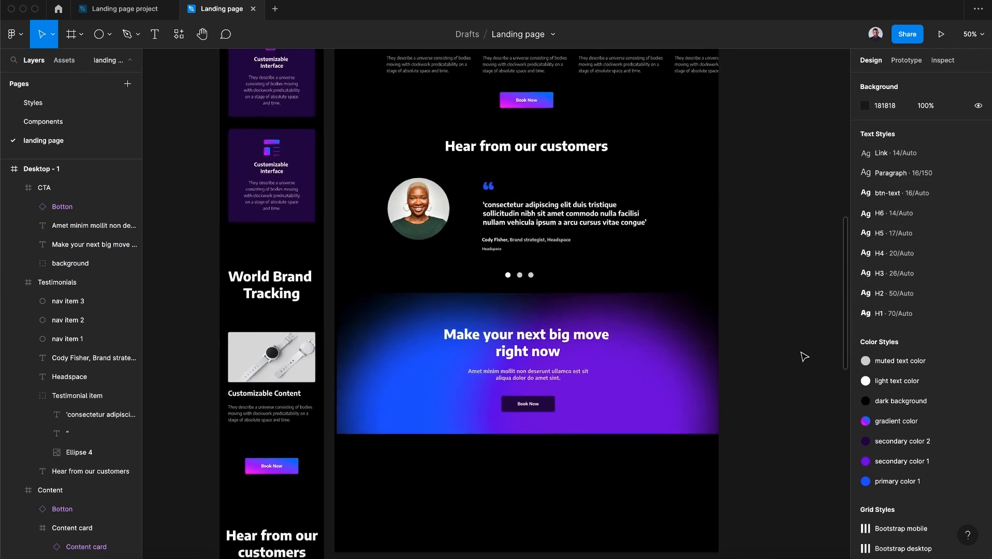
{"action": "scroll", "coordinate": [803, 356], "scroll_direction": "down", "scroll_amount": 2}
{"action": "scroll", "coordinate": [805, 357], "scroll_direction": "down", "scroll_amount": 4}
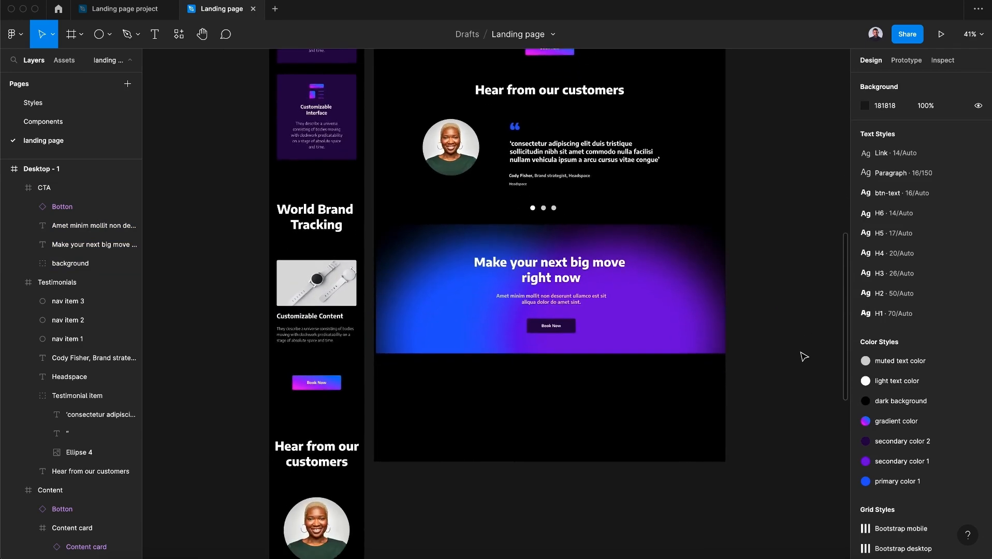
{"action": "scroll", "coordinate": [599, 409], "scroll_direction": "down", "scroll_amount": 10}
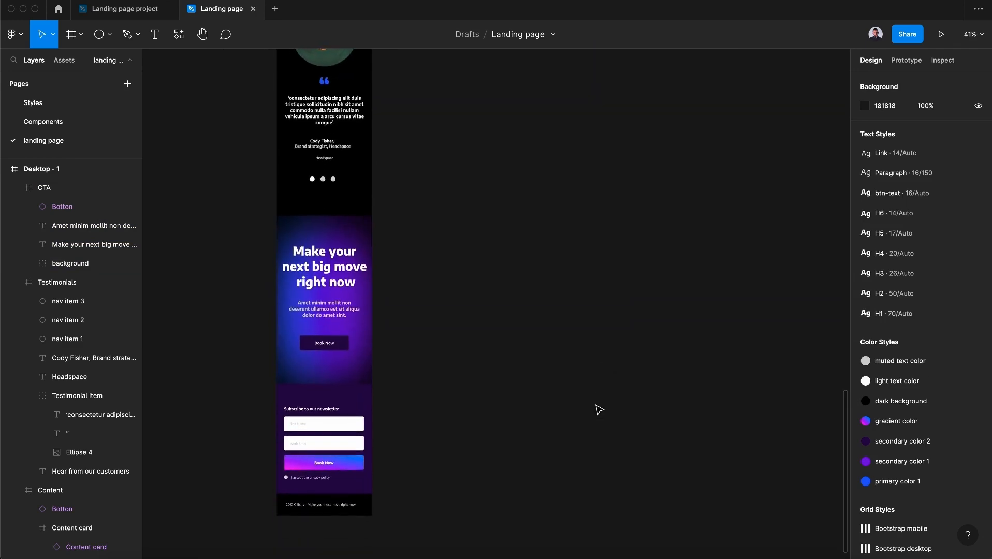
{"action": "left_click", "coordinate": [325, 408]}
{"action": "key", "text": "ctrl+c"}
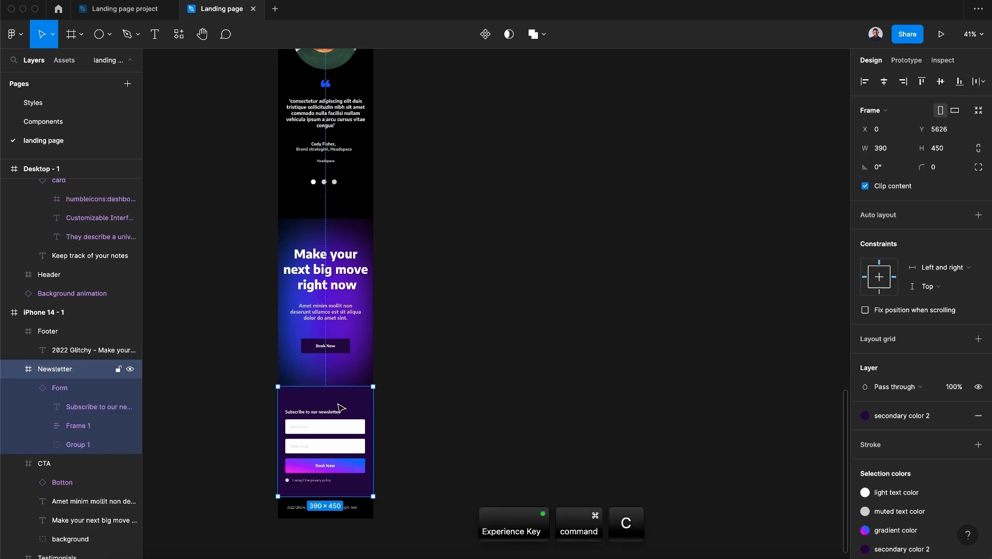
{"action": "scroll", "coordinate": [339, 408], "scroll_direction": "up", "scroll_amount": 10}
{"action": "scroll", "coordinate": [339, 408], "scroll_direction": "down", "scroll_amount": 2}
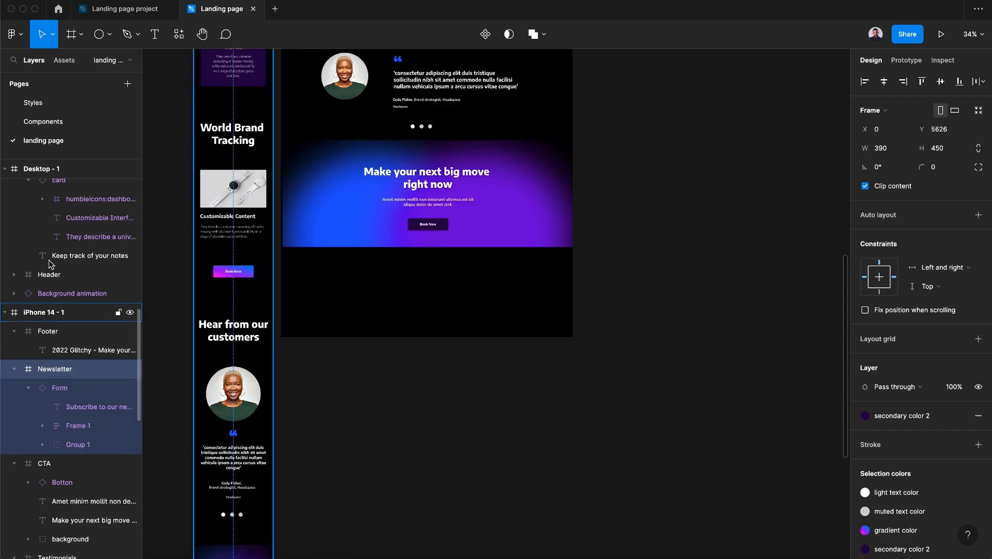
{"action": "left_click", "coordinate": [42, 169]}
{"action": "key", "text": "ctrl+v"}
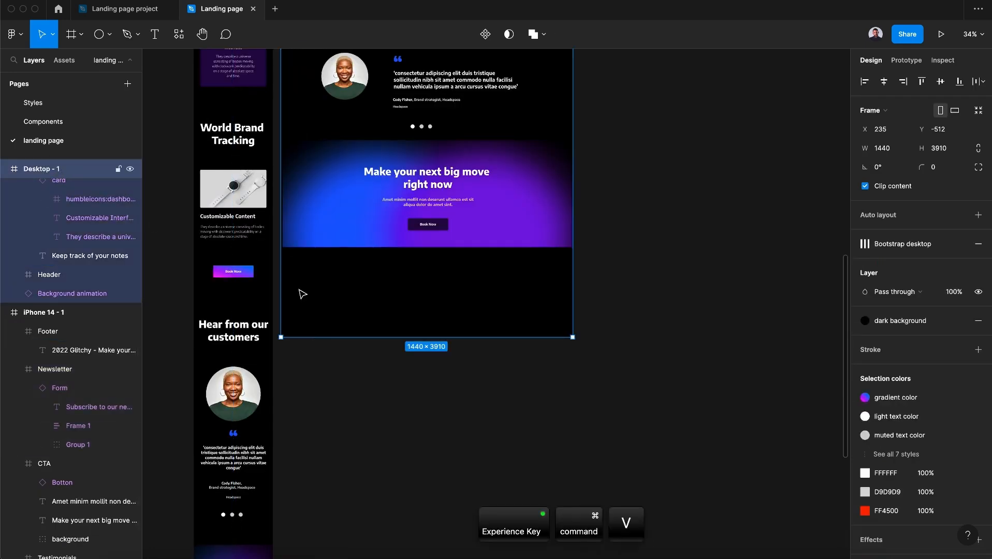
Stretch the pasted newsletter under the desktop CTA and switch its Form variant to Desktop newsletter
{"action": "left_click_drag", "start_coordinate": [372, 470], "coordinate": [571, 478]}
{"action": "double_click", "coordinate": [439, 469]}
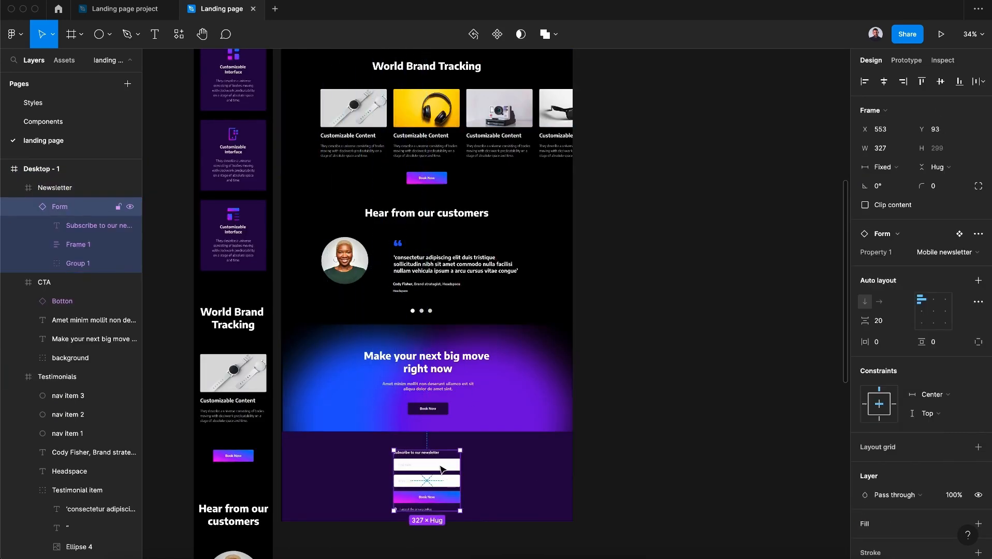
{"action": "left_click", "coordinate": [973, 259]}
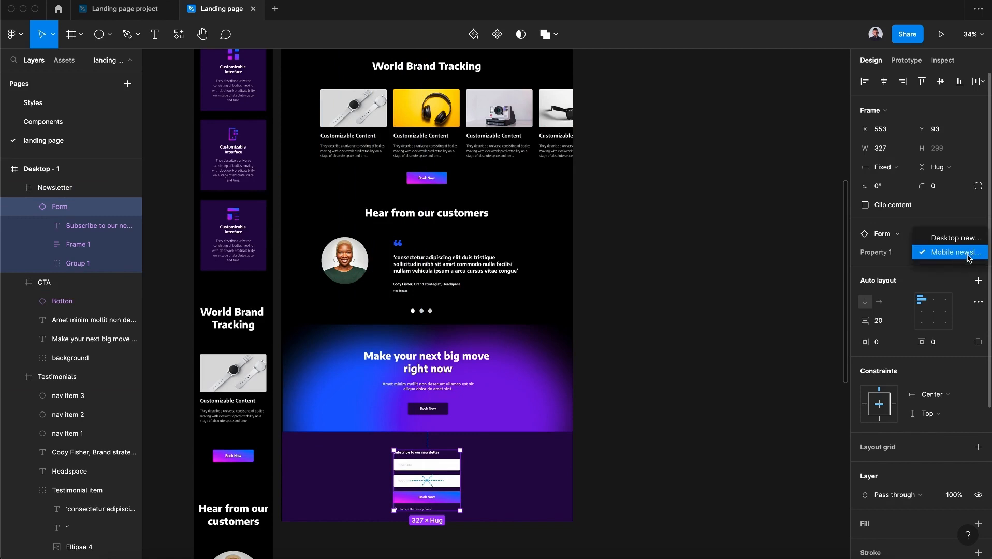
{"action": "left_click", "coordinate": [954, 242]}
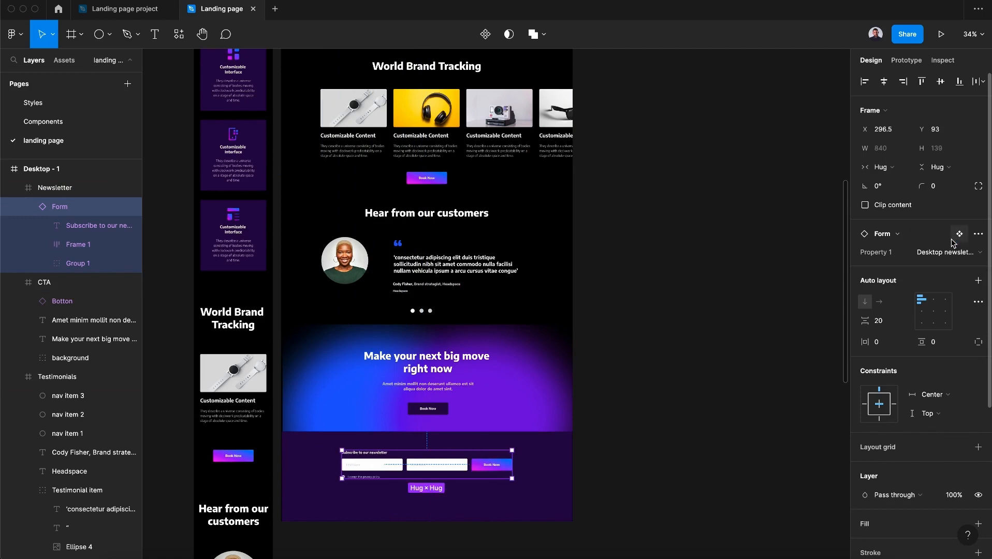
Show the layout grid, reposition the desktop newsletter and shorten its height
{"action": "left_click", "coordinate": [41, 168]}
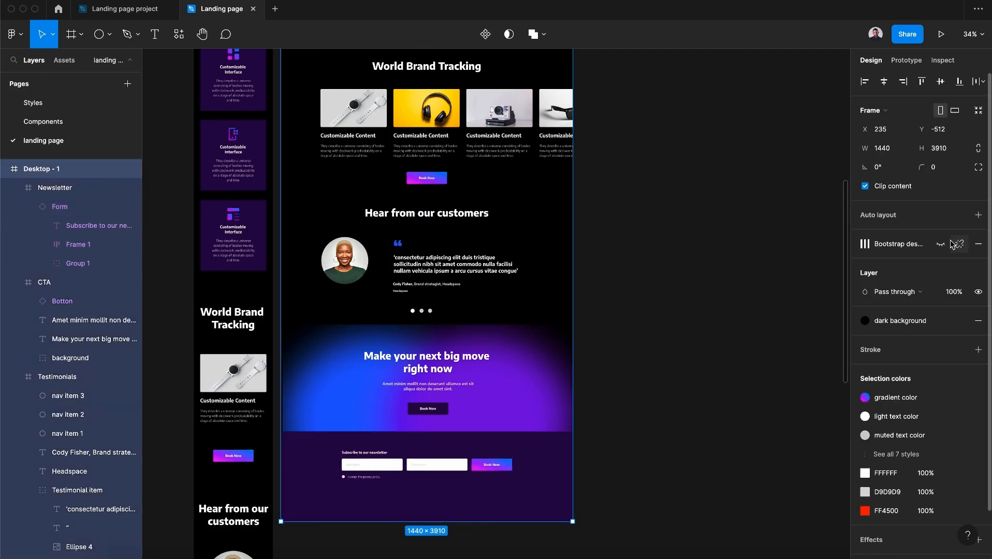
{"action": "key", "text": "ctrl+g"}
{"action": "left_click", "coordinate": [375, 466]}
{"action": "mouse_move", "coordinate": [375, 466]}
{"action": "left_mouse_down"}
{"action": "mouse_move", "coordinate": [355, 459]}
{"action": "mouse_move", "coordinate": [364, 457]}
{"action": "left_mouse_up"}
{"action": "left_click", "coordinate": [537, 494]}
{"action": "left_click_drag", "start_coordinate": [503, 524], "coordinate": [507, 485]}
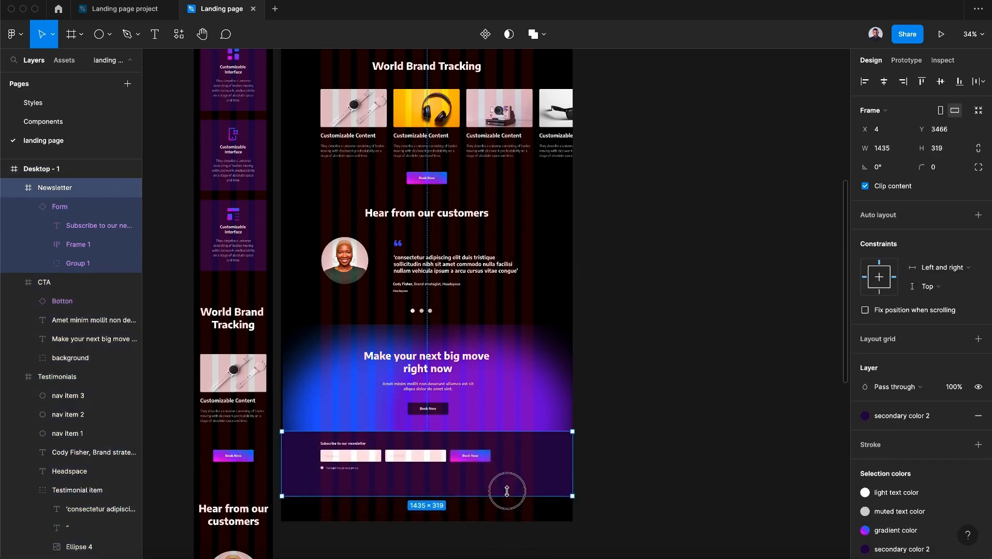
{"action": "left_click", "coordinate": [658, 518]}
Copy the mobile Footer and paste it into the Desktop - 1 frame below the newsletter
{"action": "scroll", "coordinate": [657, 518], "scroll_direction": "down", "scroll_amount": 15}
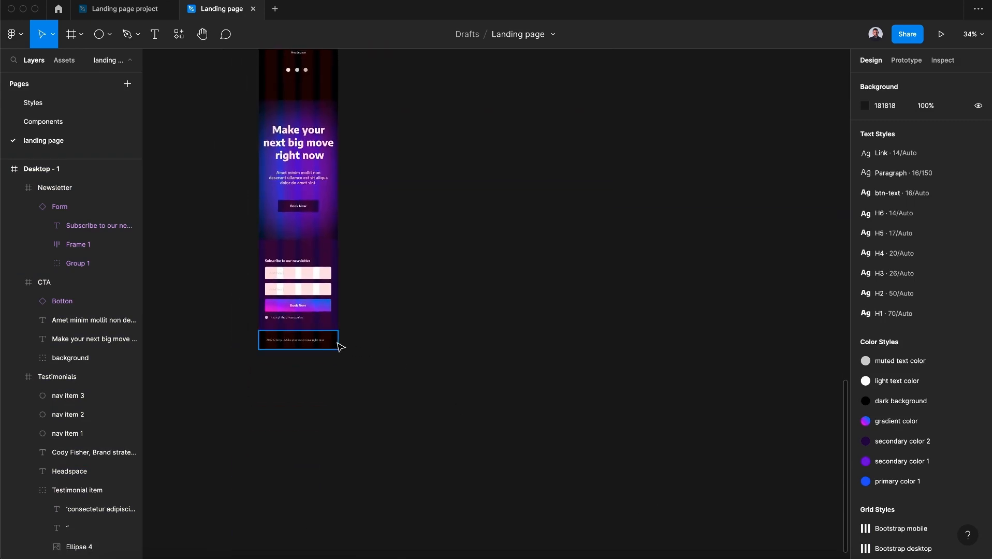
{"action": "left_click", "coordinate": [338, 344]}
{"action": "key", "text": "super+c"}
{"action": "scroll", "coordinate": [338, 343], "scroll_direction": "up", "scroll_amount": 2}
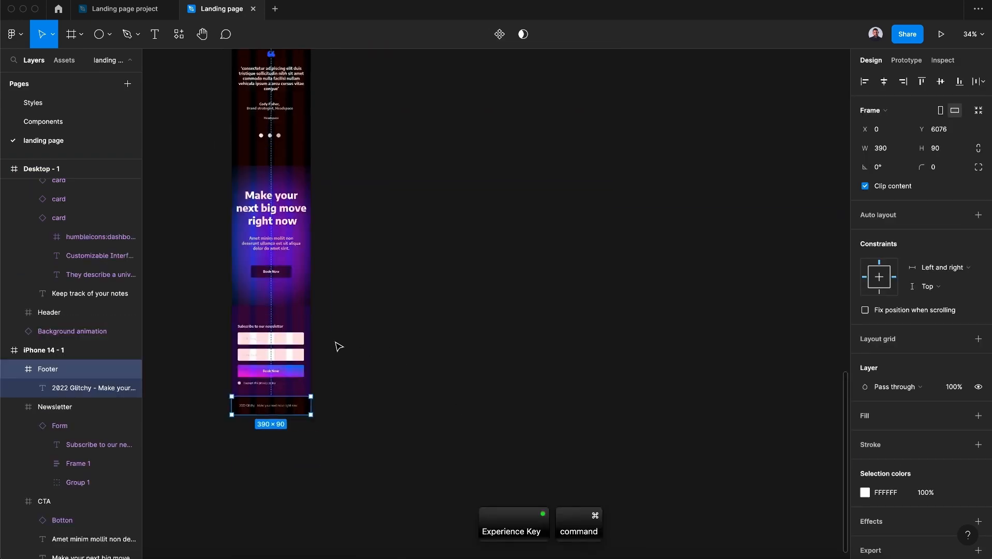
{"action": "scroll", "coordinate": [339, 346], "scroll_direction": "up", "scroll_amount": 10}
{"action": "left_click", "coordinate": [45, 175]}
{"action": "key", "text": "super+v"}
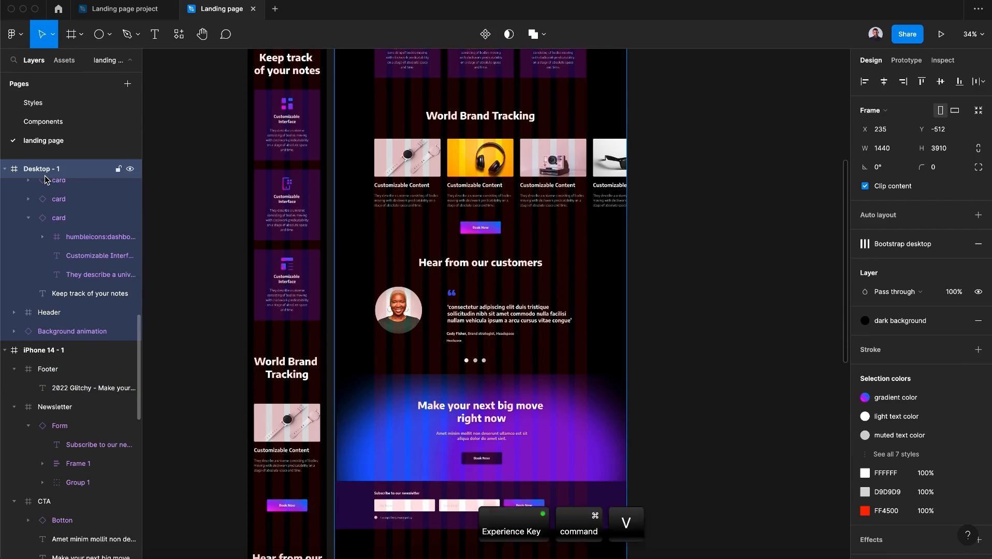
{"action": "left_click_drag", "start_coordinate": [358, 182], "coordinate": [356, 518]}
{"action": "scroll", "coordinate": [355, 492], "scroll_direction": "up", "scroll_amount": 5}
{"action": "scroll", "coordinate": [354, 426], "scroll_direction": "down", "scroll_amount": 2}
{"action": "scroll", "coordinate": [354, 426], "scroll_direction": "right", "scroll_amount": 3}
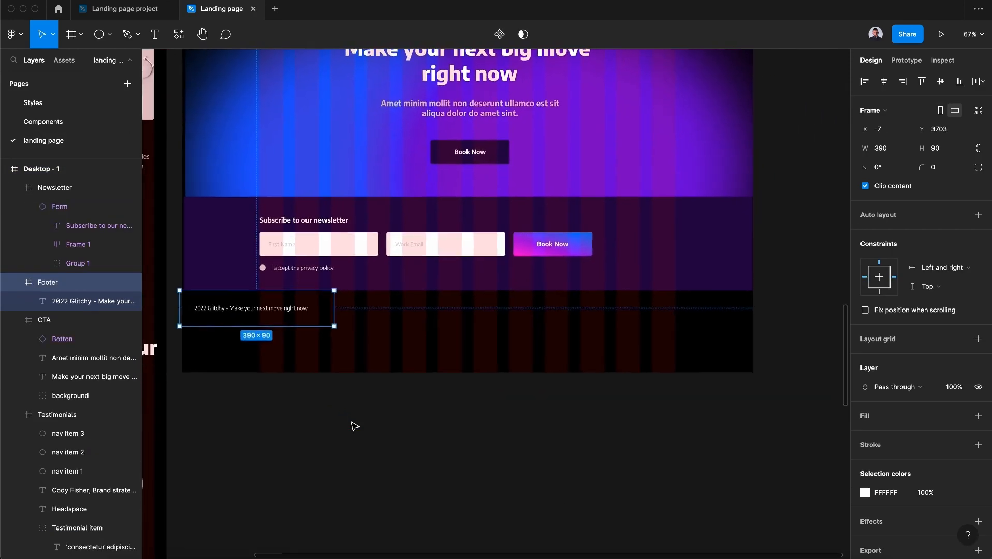
Stretch the desktop footer across the frame and move its copyright text to the left content edge
{"action": "left_click_drag", "start_coordinate": [335, 326], "coordinate": [753, 328]}
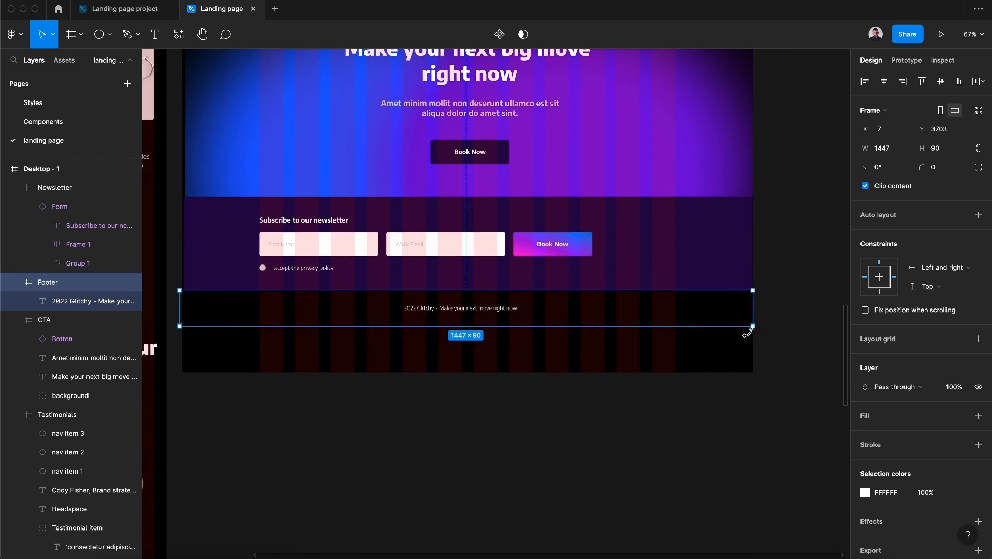
{"action": "left_click", "coordinate": [467, 309]}
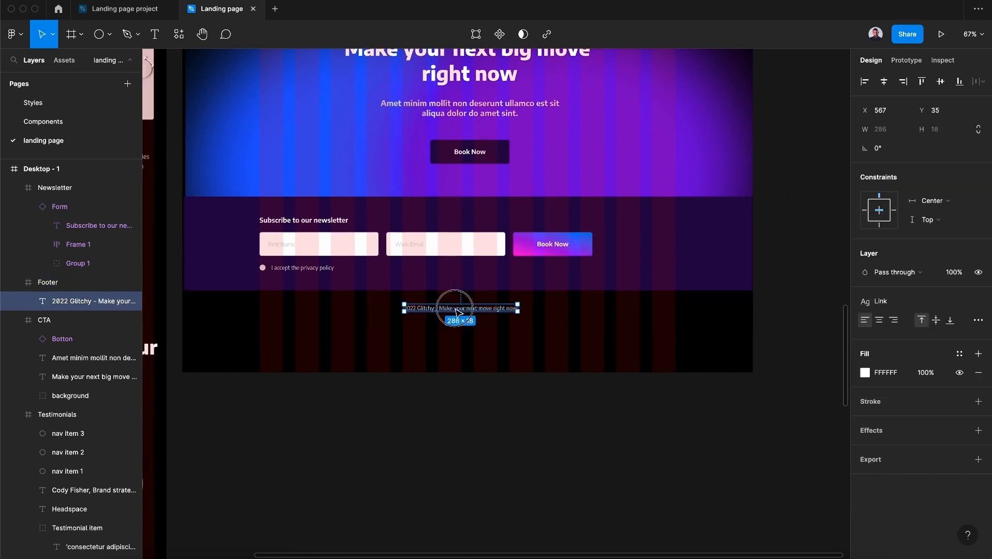
{"action": "left_click_drag", "start_coordinate": [459, 313], "coordinate": [322, 312]}
Align the desktop newsletter to the frame's left edge and widen it to 1440
{"action": "left_click", "coordinate": [222, 171]}
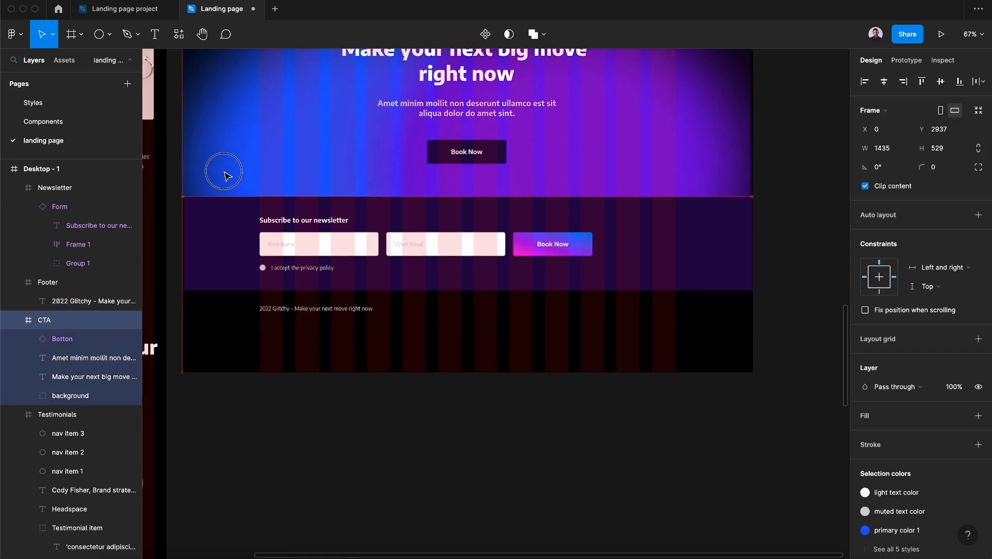
{"action": "left_click", "coordinate": [233, 254]}
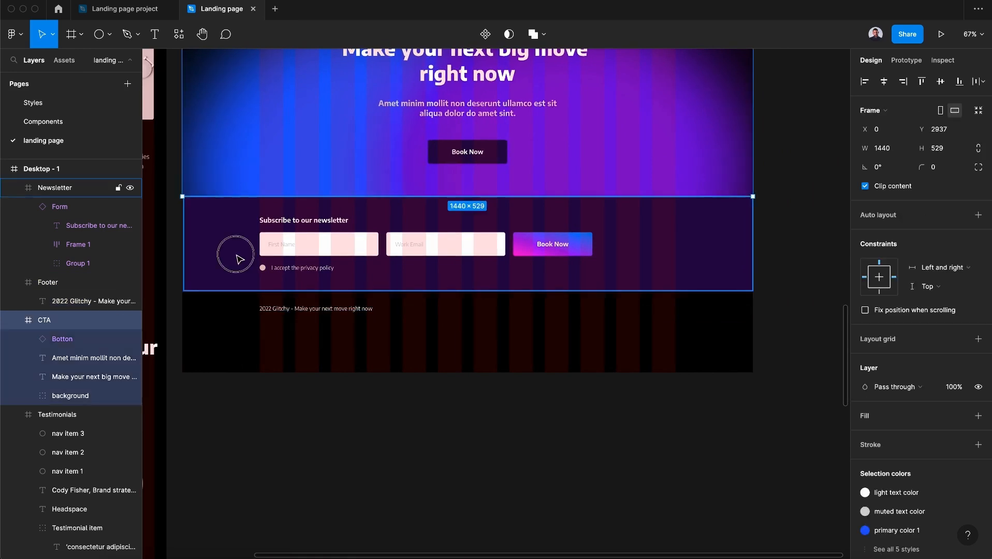
{"action": "left_click", "coordinate": [865, 82]}
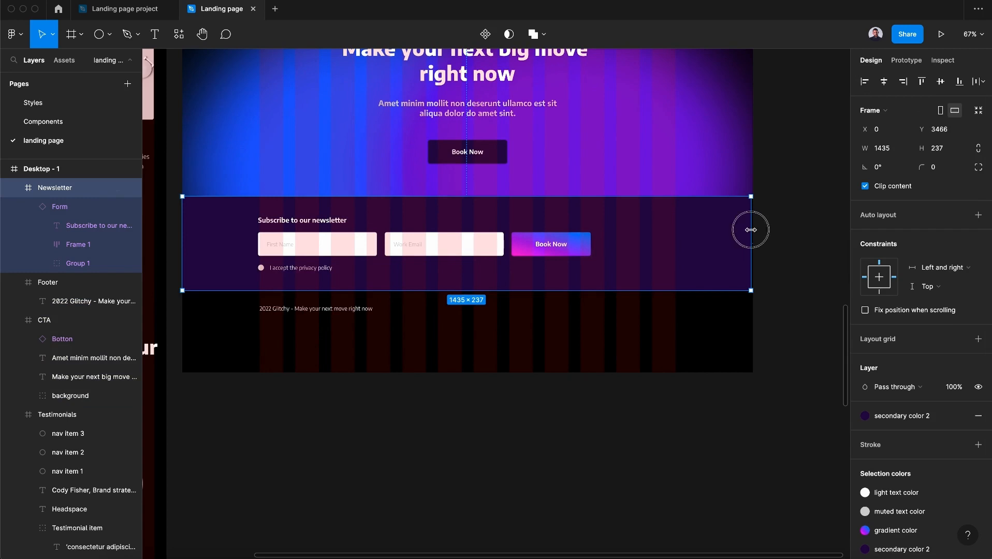
{"action": "left_click_drag", "start_coordinate": [751, 230], "coordinate": [754, 229]}
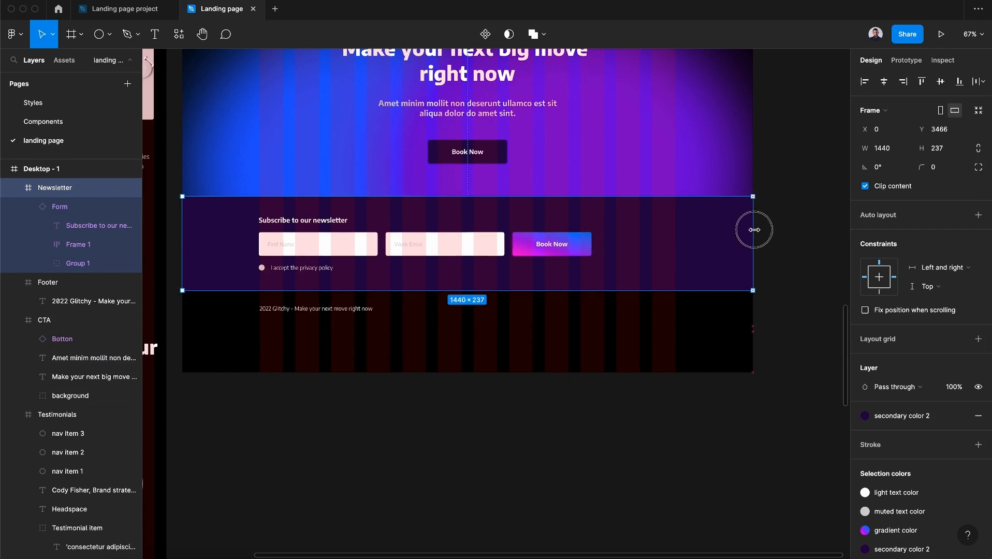
Align the desktop footer to the frame's left edge and set its width to 1440
{"action": "left_click", "coordinate": [439, 309]}
{"action": "left_click", "coordinate": [865, 82]}
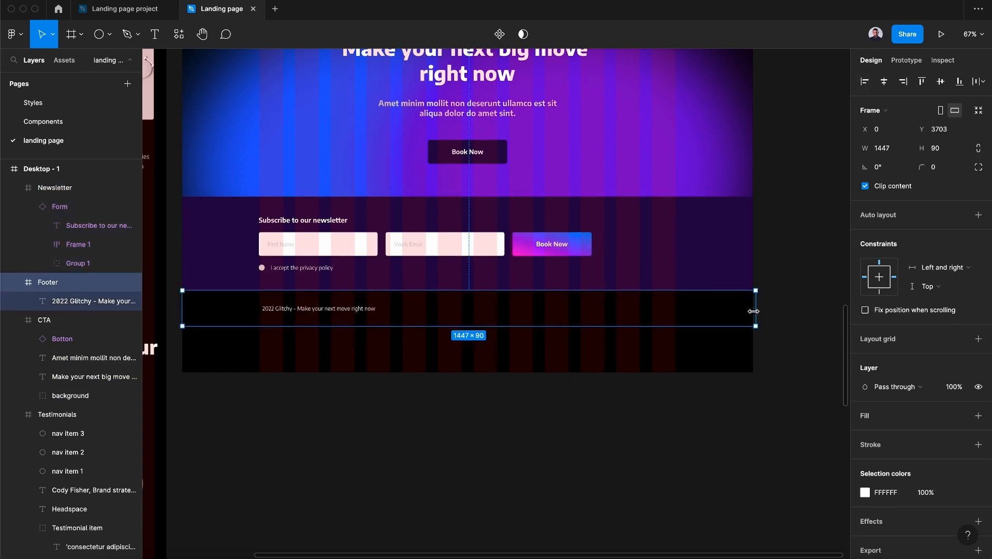
{"action": "left_click_drag", "start_coordinate": [753, 310], "coordinate": [750, 310]}
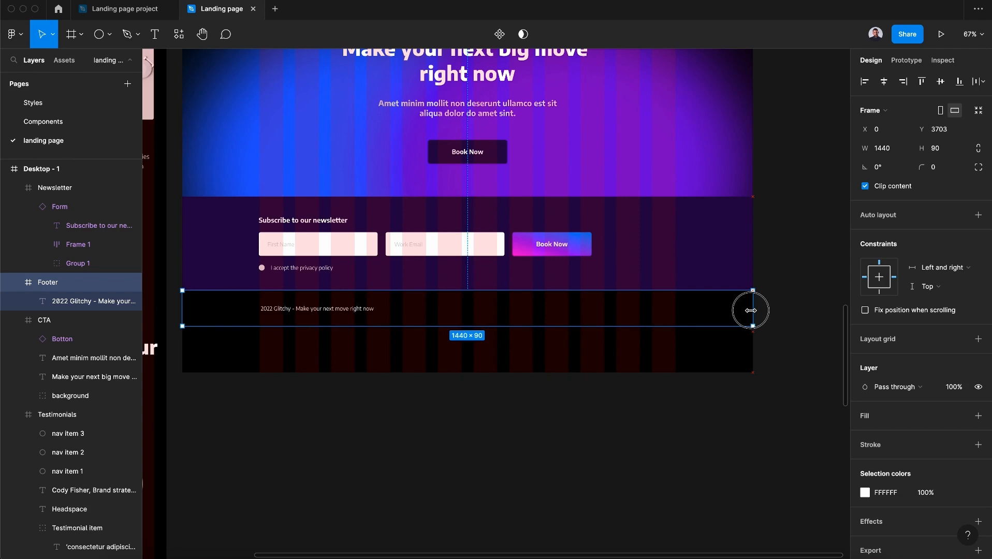
{"action": "left_click", "coordinate": [303, 336]}
Hide the layout grid and shorten the Desktop - 1 frame to about 3807 tall so it ends at the footer
{"action": "scroll", "coordinate": [355, 401], "scroll_direction": "up", "scroll_amount": 3}
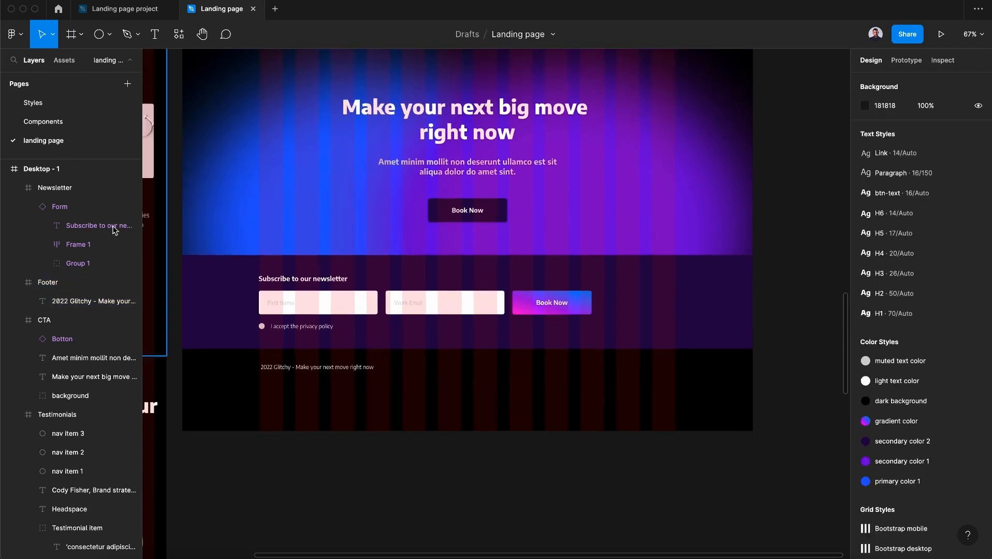
{"action": "left_click", "coordinate": [62, 169]}
{"action": "key", "text": "ctrl+g"}
{"action": "scroll", "coordinate": [818, 327], "scroll_direction": "up", "scroll_amount": 2}
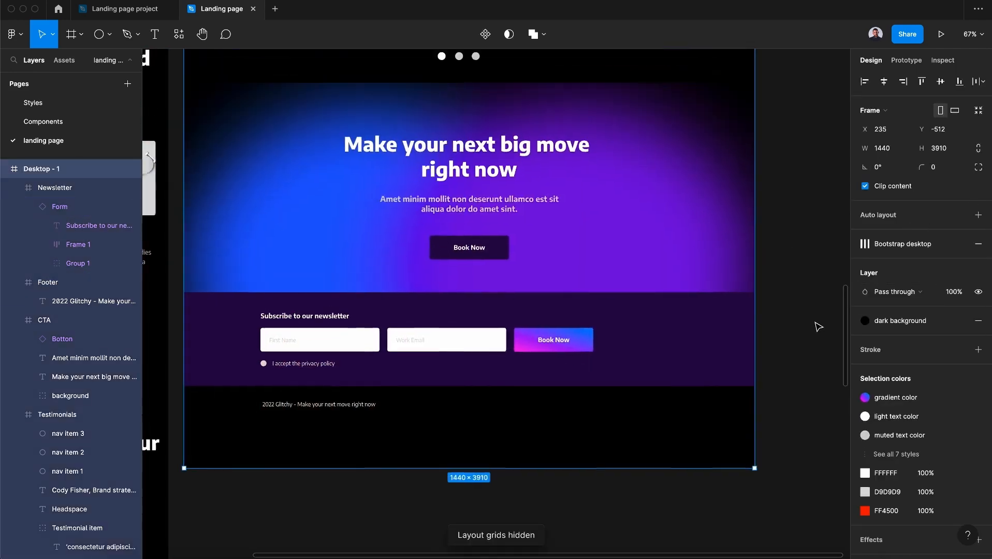
{"action": "scroll", "coordinate": [817, 326], "scroll_direction": "down", "scroll_amount": 5}
{"action": "left_click_drag", "start_coordinate": [669, 447], "coordinate": [668, 425]}
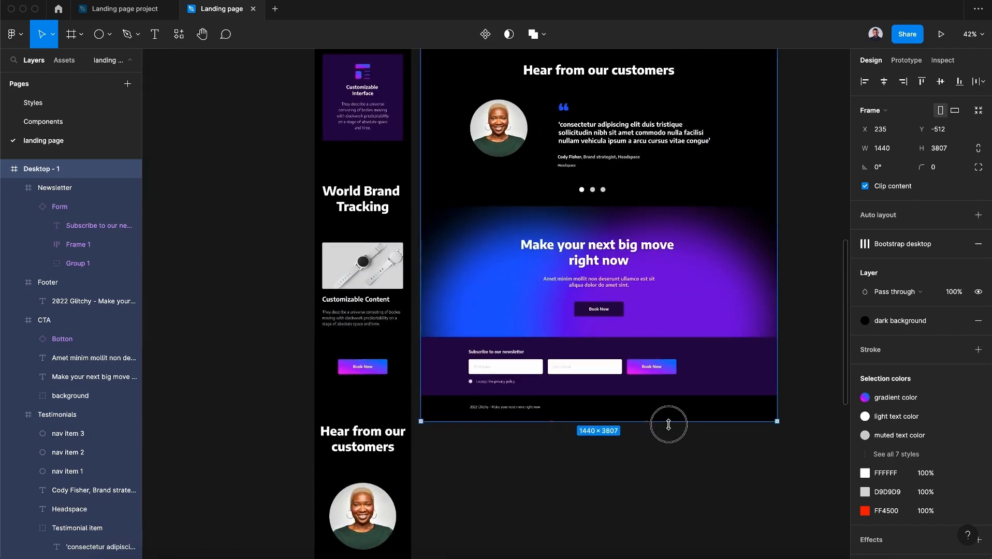
{"action": "left_click", "coordinate": [673, 429]}
Zoom out to review the complete mobile and desktop page layouts side by side
{"action": "scroll", "coordinate": [672, 430], "scroll_direction": "right", "scroll_amount": 2}
{"action": "scroll", "coordinate": [672, 429], "scroll_direction": "down", "scroll_amount": 3}
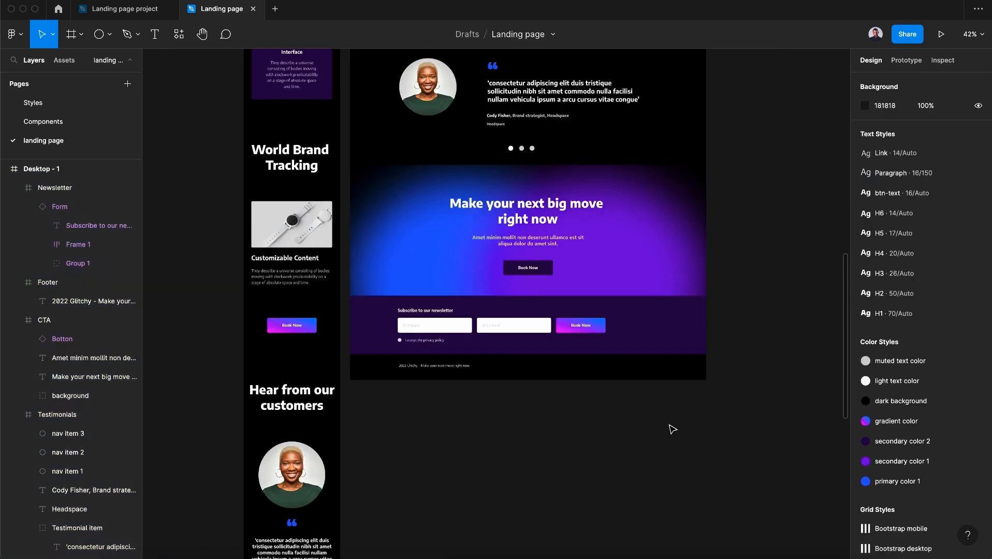
{"action": "scroll", "coordinate": [672, 430], "scroll_direction": "up", "scroll_amount": 2}
{"action": "scroll", "coordinate": [672, 429], "scroll_direction": "up", "scroll_amount": 3}
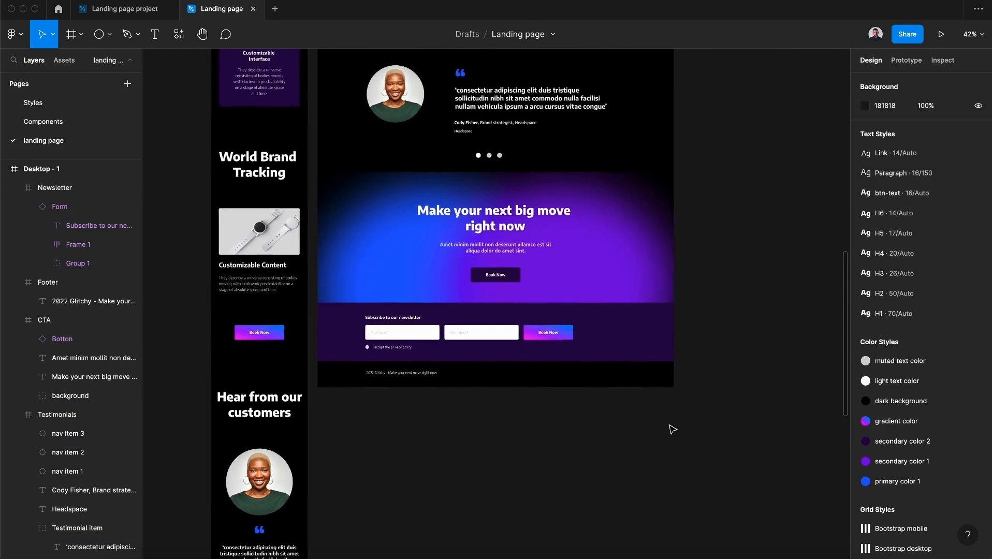
{"action": "scroll", "coordinate": [671, 431], "scroll_direction": "down", "scroll_amount": 5}
{"action": "scroll", "coordinate": [669, 432], "scroll_direction": "up", "scroll_amount": 3}
{"action": "scroll", "coordinate": [669, 433], "scroll_direction": "right", "scroll_amount": 1}
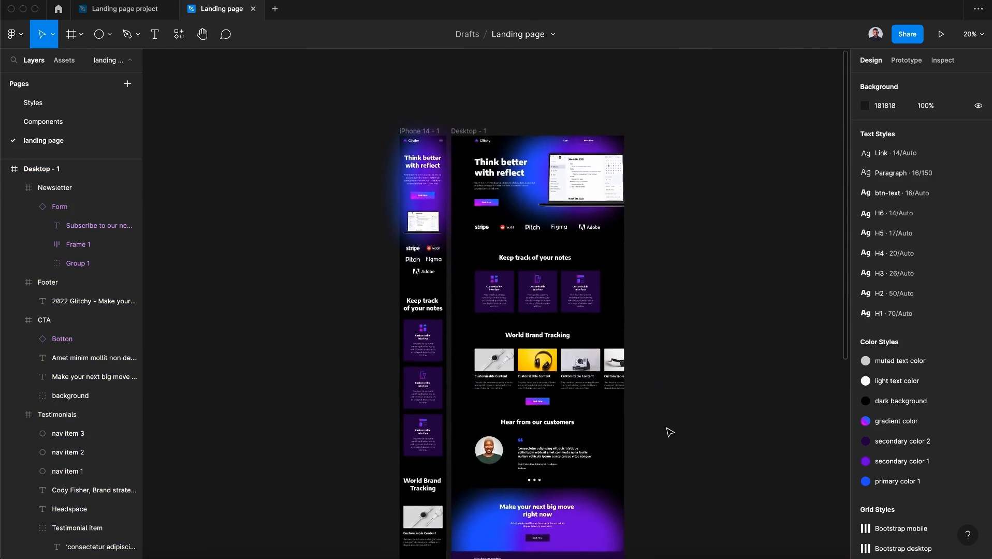
Try adding auto layout to the Desktop - 1 frame, then undo it
{"action": "left_click", "coordinate": [469, 136]}
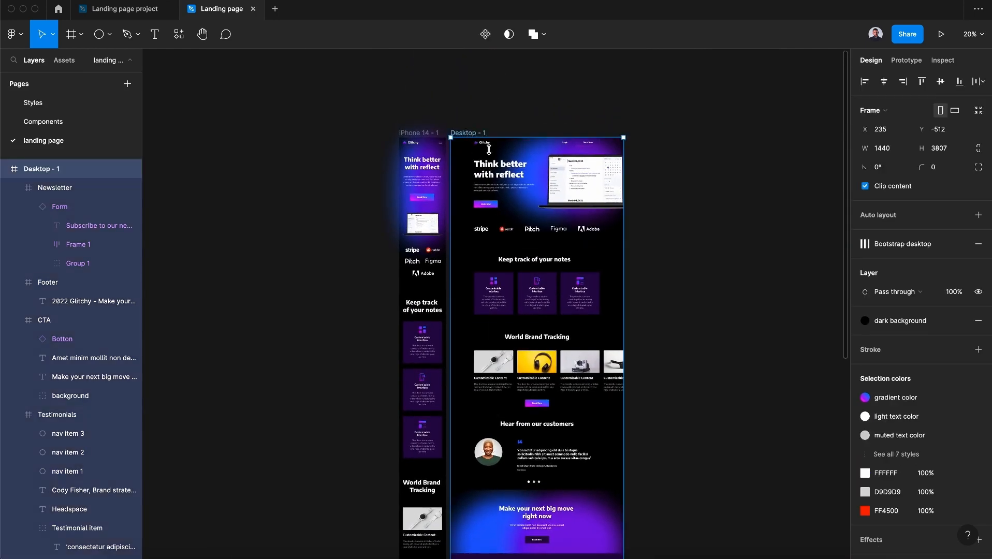
{"action": "left_click", "coordinate": [978, 216]}
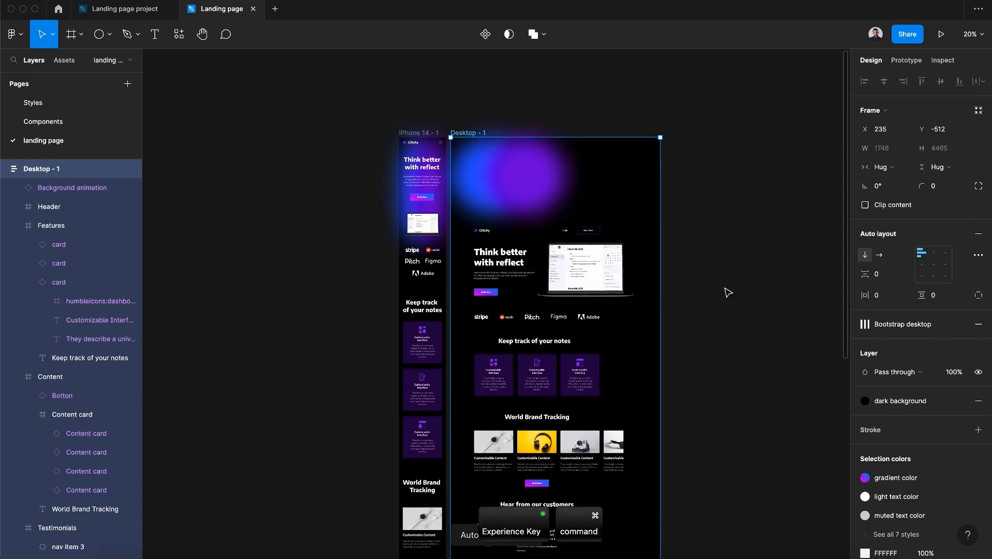
{"action": "key", "text": "super+z"}
Move the Background animation layer inside the desktop Header frame and collapse the Header group
{"action": "left_click", "coordinate": [56, 359]}
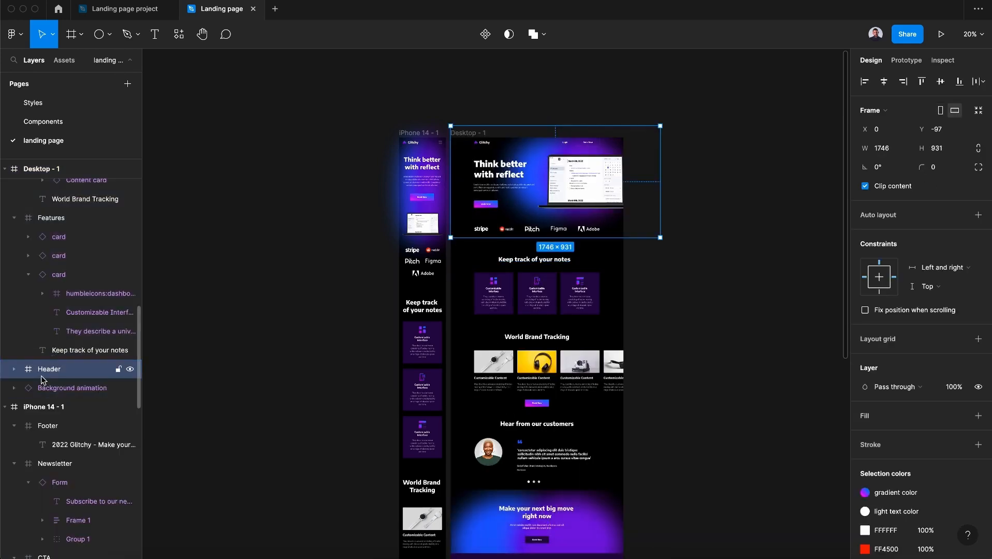
{"action": "left_click_drag", "start_coordinate": [52, 388], "coordinate": [76, 510]}
{"action": "left_click", "coordinate": [28, 407]}
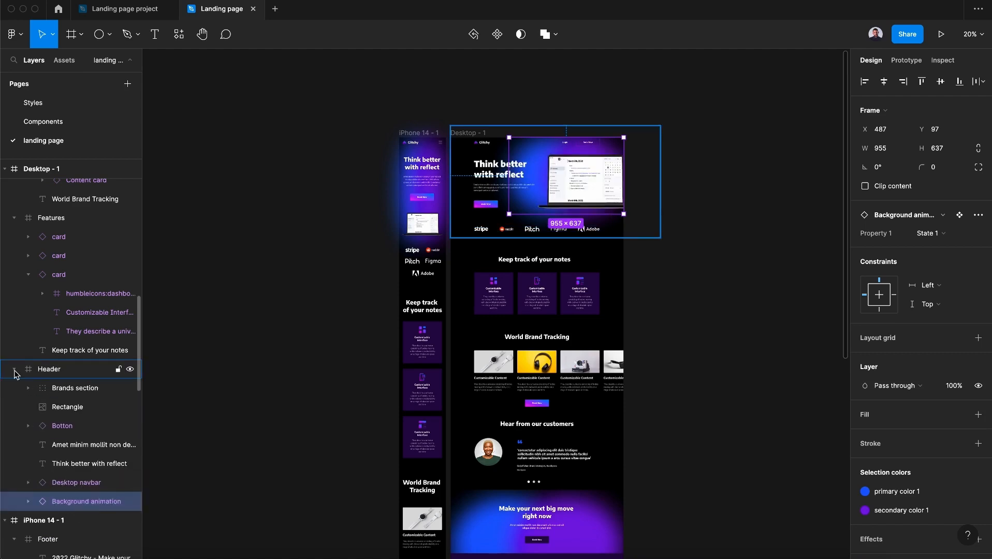
{"action": "left_click", "coordinate": [14, 368]}
Try adding auto layout to the Desktop - 1 frame again, then undo it
{"action": "left_click", "coordinate": [480, 133]}
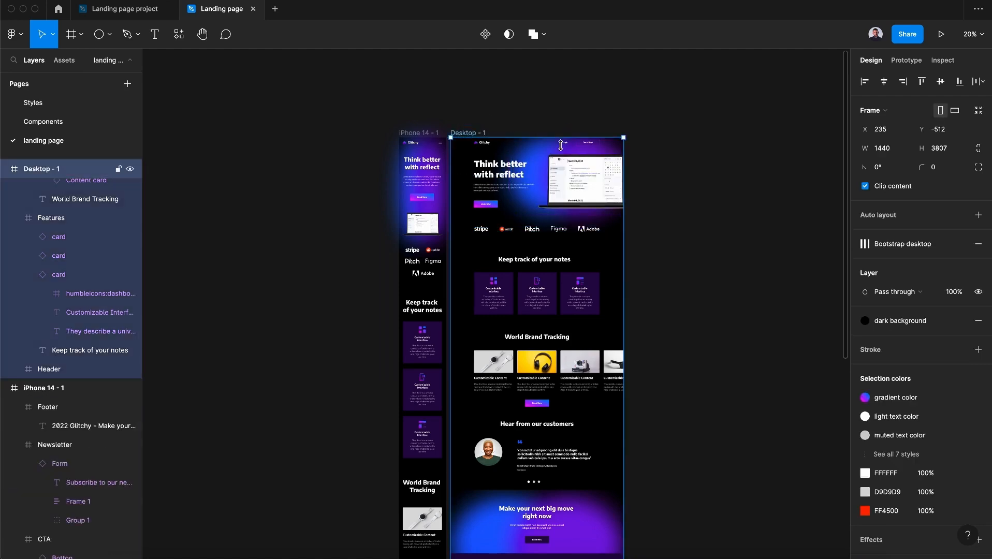
{"action": "left_click", "coordinate": [978, 216]}
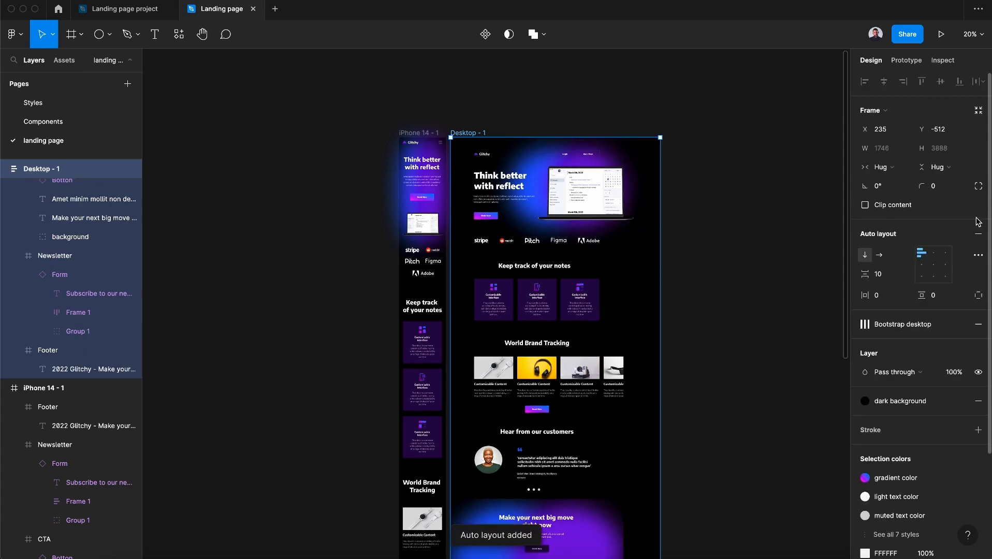
{"action": "key", "text": "super+z"}
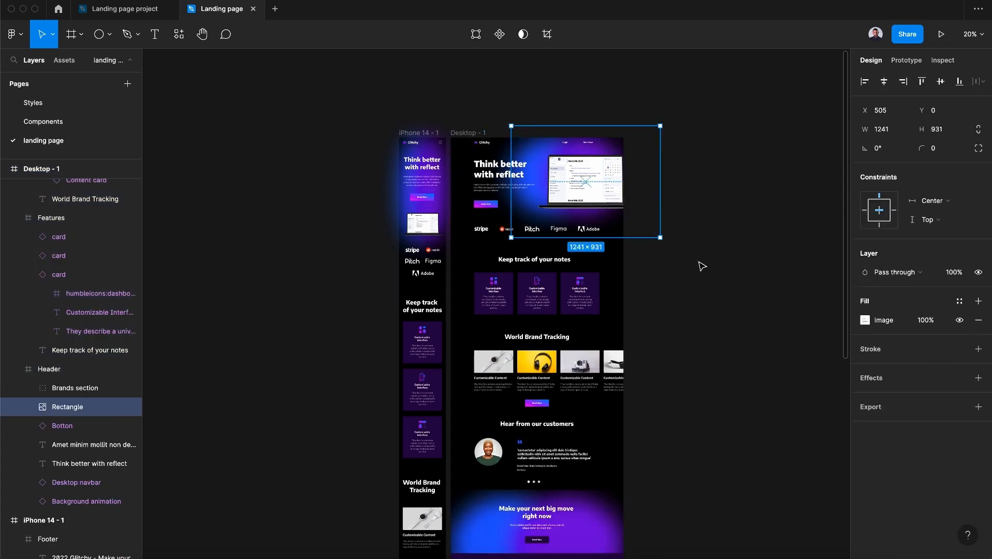
Select all desktop page sections and tidy them up into a gapless vertical stack
{"action": "left_click", "coordinate": [702, 267]}
{"action": "left_click", "coordinate": [579, 197]}
{"action": "scroll", "coordinate": [657, 200], "scroll_direction": "down", "scroll_amount": 1}
{"action": "left_click", "coordinate": [595, 274], "text": "shift"}
{"action": "left_click", "coordinate": [561, 362], "text": "shift"}
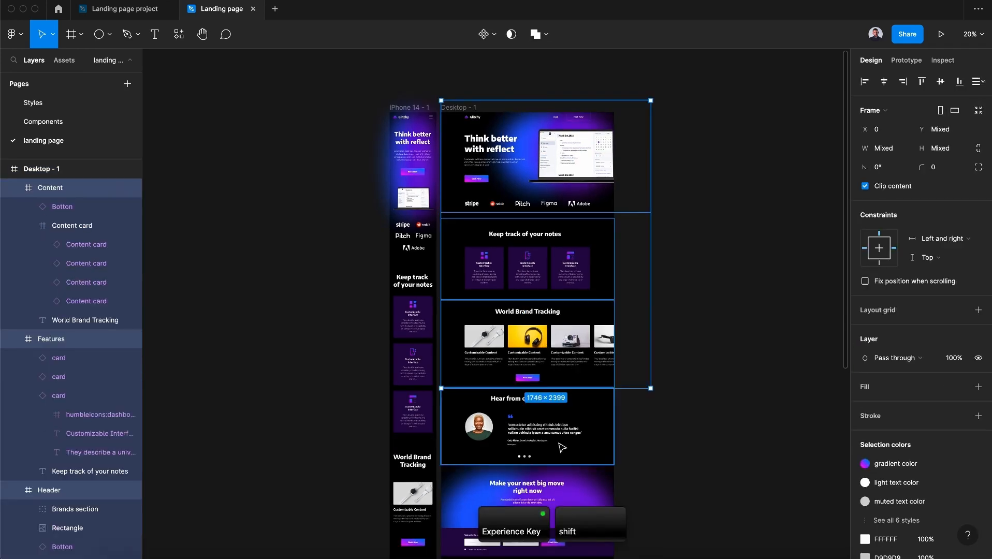
{"action": "left_click", "coordinate": [563, 447], "text": "shift"}
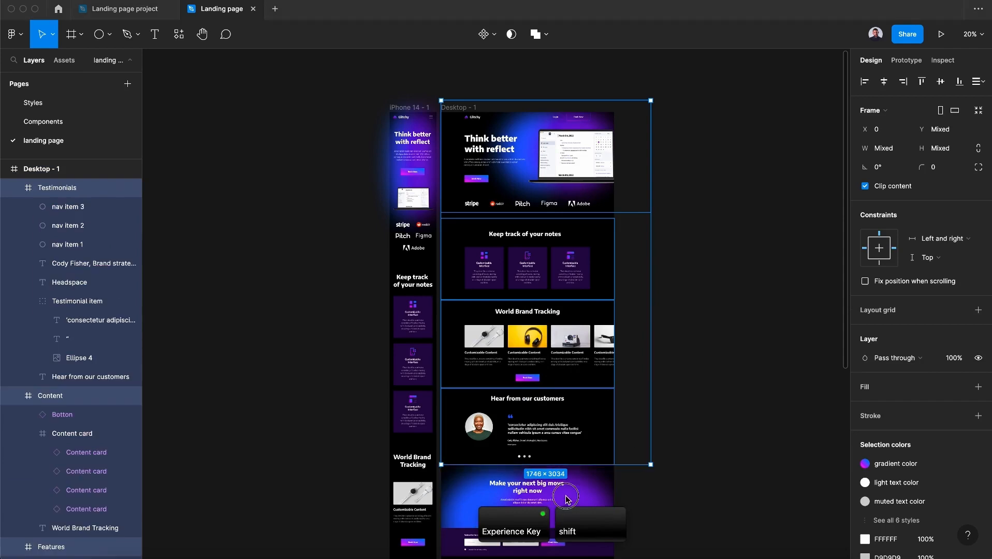
{"action": "left_click", "coordinate": [566, 497], "text": "shift"}
{"action": "scroll", "coordinate": [576, 494], "scroll_direction": "down", "scroll_amount": 2}
{"action": "left_click", "coordinate": [595, 445], "text": "shift"}
{"action": "left_click", "coordinate": [596, 422], "text": "shift"}
{"action": "left_click", "coordinate": [978, 86]}
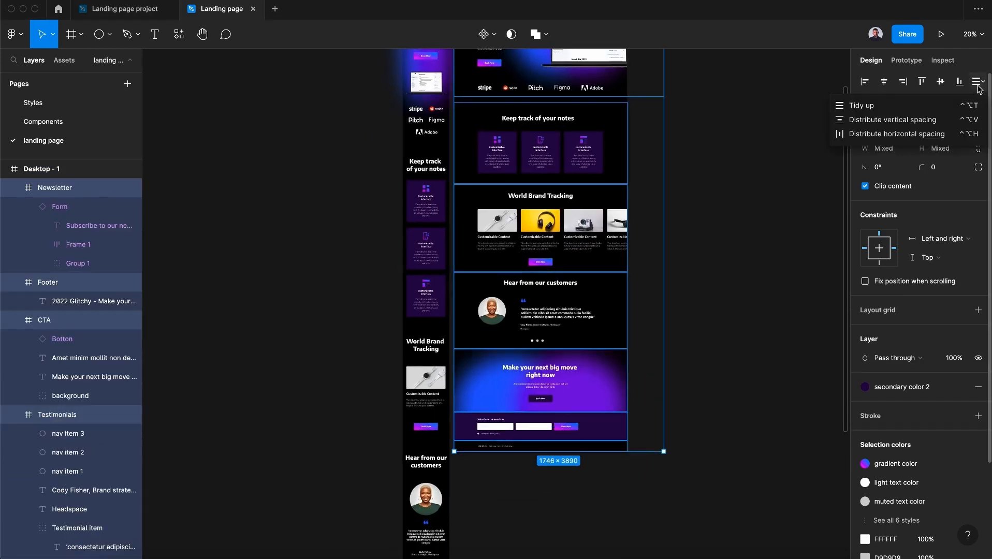
{"action": "left_click", "coordinate": [959, 104]}
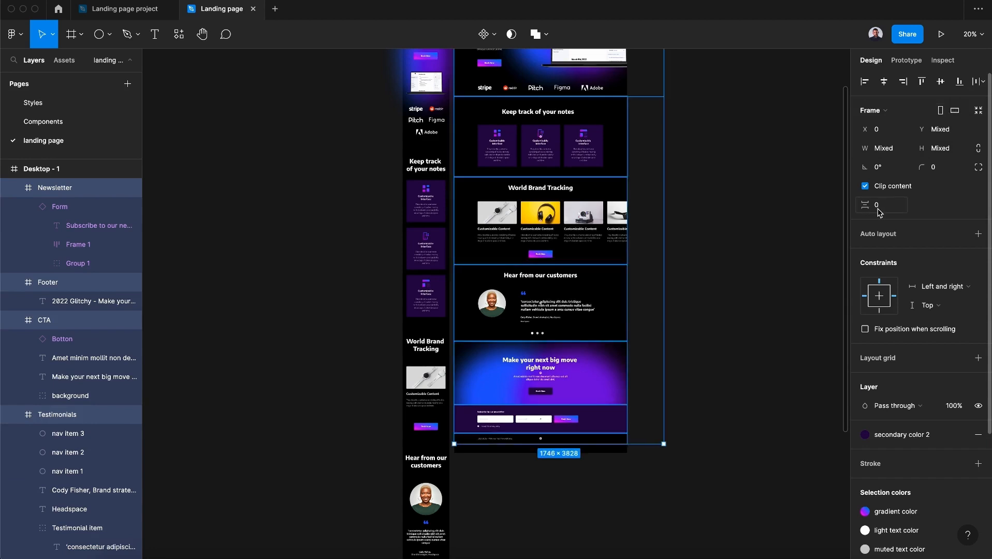
{"action": "left_click", "coordinate": [749, 246]}
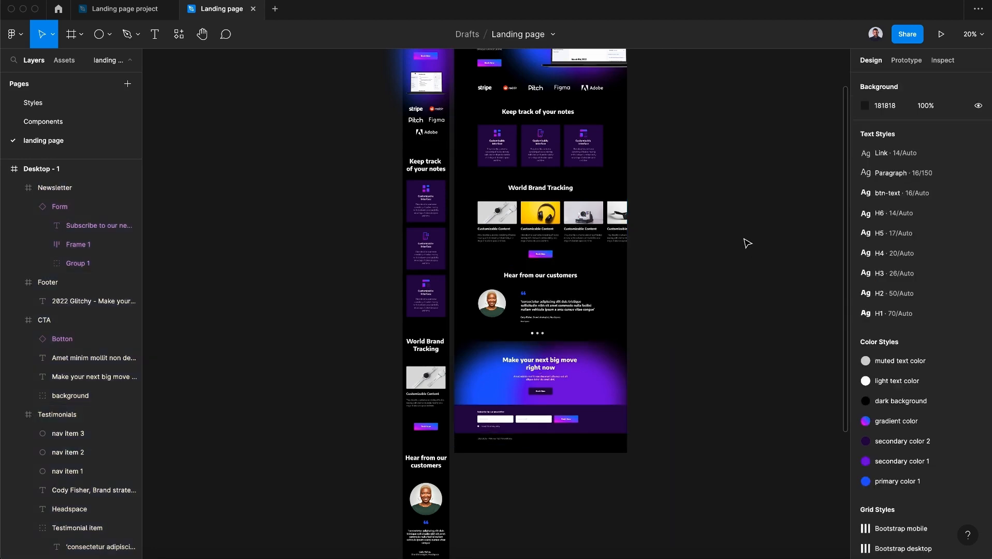
Select the mobile Header, Features and Content sections and tidy them up with zero spacing
{"action": "scroll", "coordinate": [749, 246], "scroll_direction": "up", "scroll_amount": 4}
{"action": "left_click", "coordinate": [432, 187]}
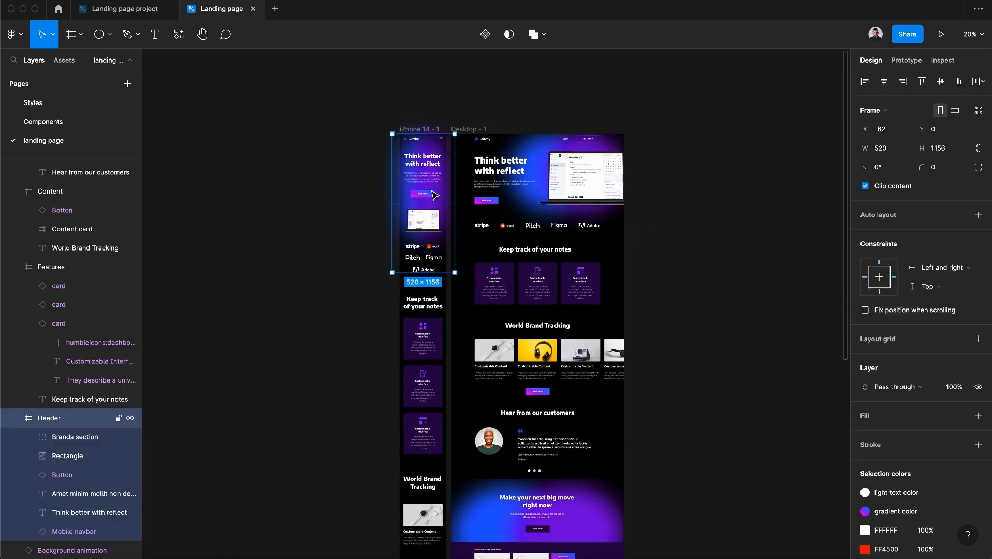
{"action": "left_click", "coordinate": [428, 323], "text": "shift"}
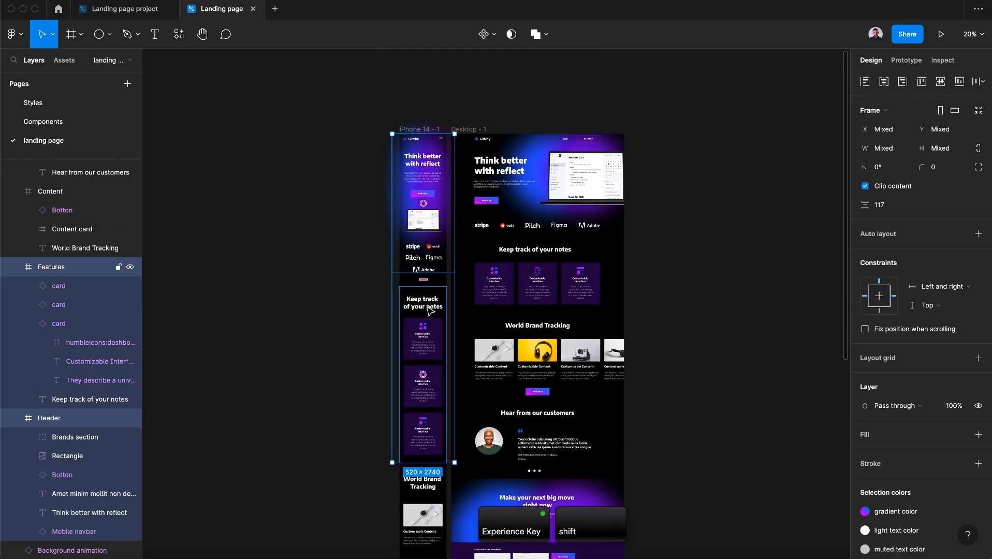
{"action": "left_click", "coordinate": [434, 512], "text": "shift"}
{"action": "scroll", "coordinate": [438, 440], "scroll_direction": "down", "scroll_amount": 10}
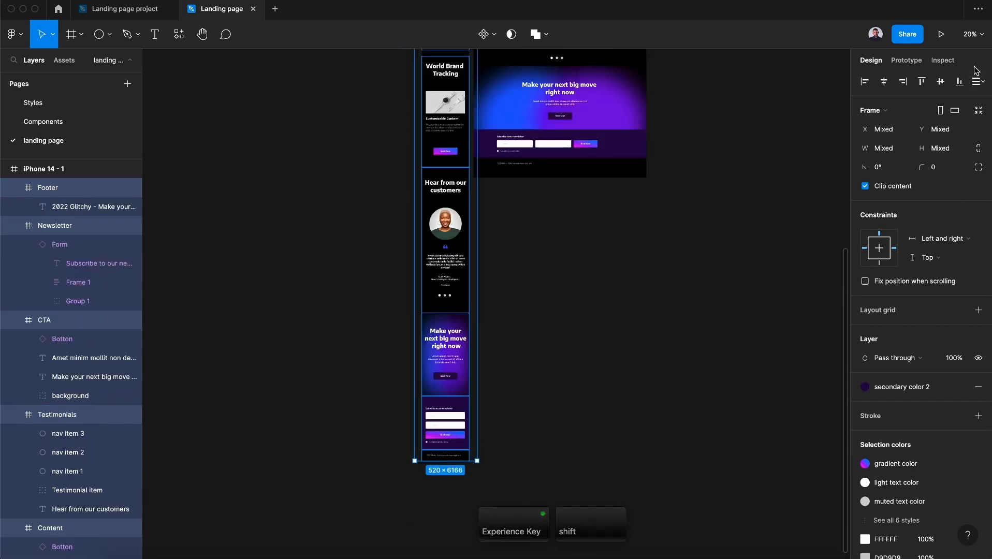
{"action": "left_click", "coordinate": [976, 83]}
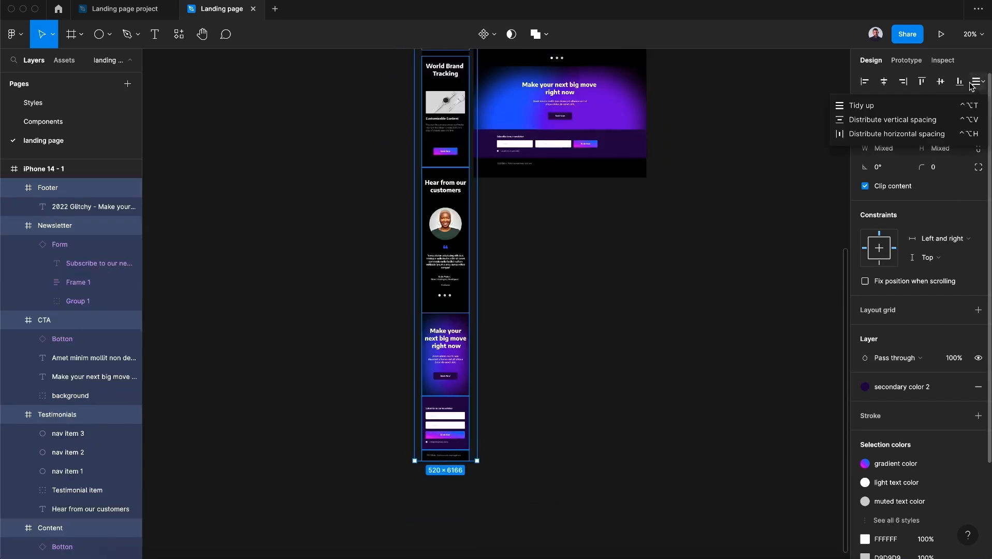
{"action": "left_click", "coordinate": [921, 105]}
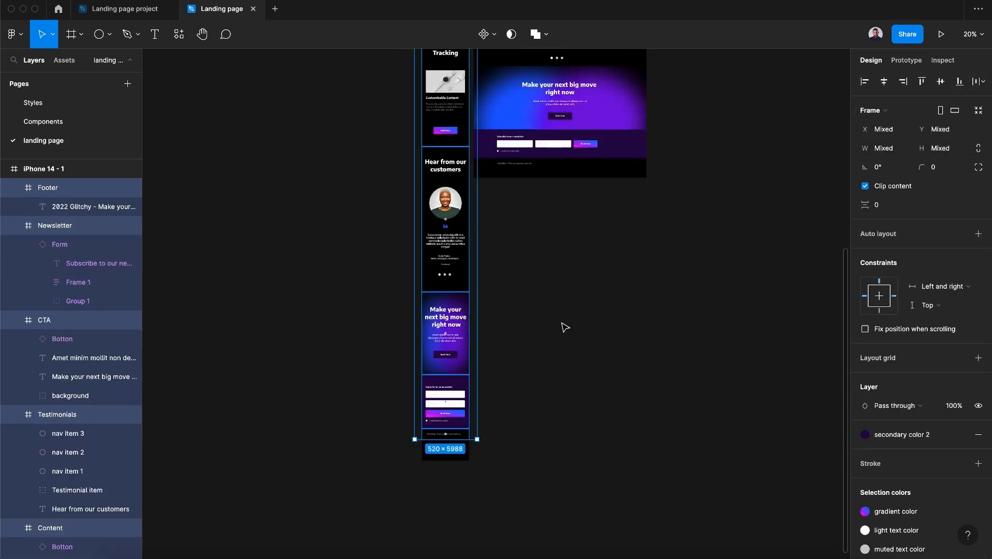
{"action": "scroll", "coordinate": [550, 325], "scroll_direction": "up", "scroll_amount": 13}
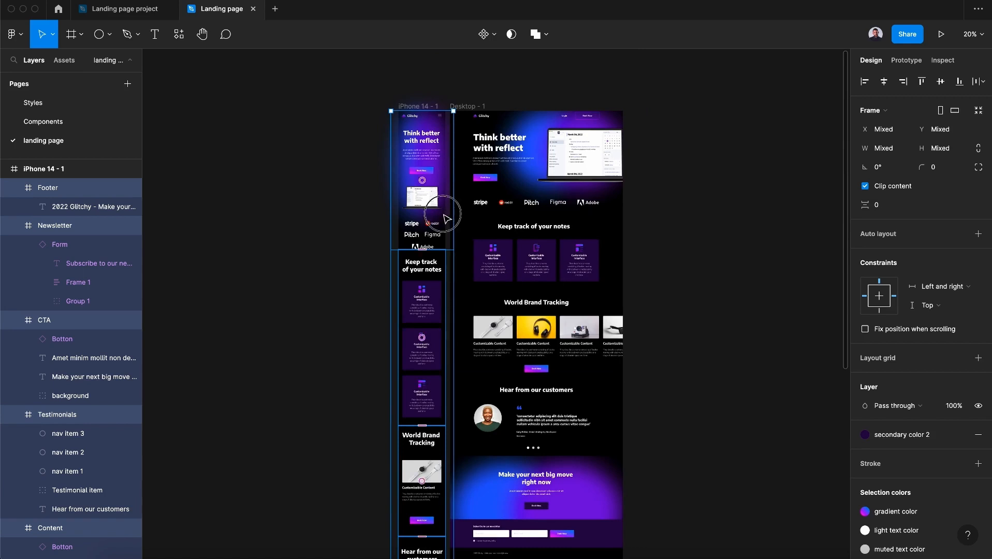
{"action": "left_click", "coordinate": [443, 216]}
{"action": "left_click_drag", "start_coordinate": [433, 251], "coordinate": [433, 269]}
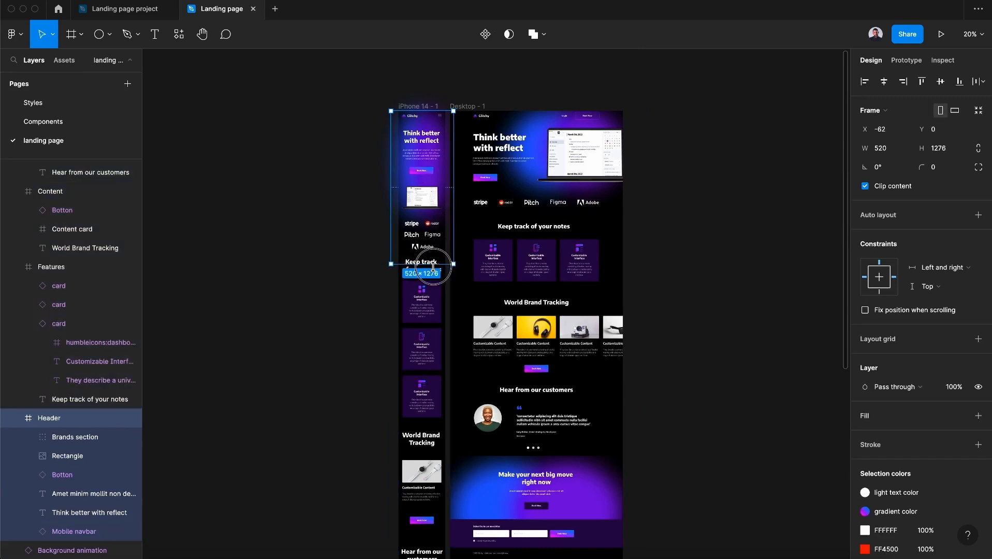
{"action": "left_click", "coordinate": [429, 318]}
{"action": "left_click", "coordinate": [429, 209], "text": "shift"}
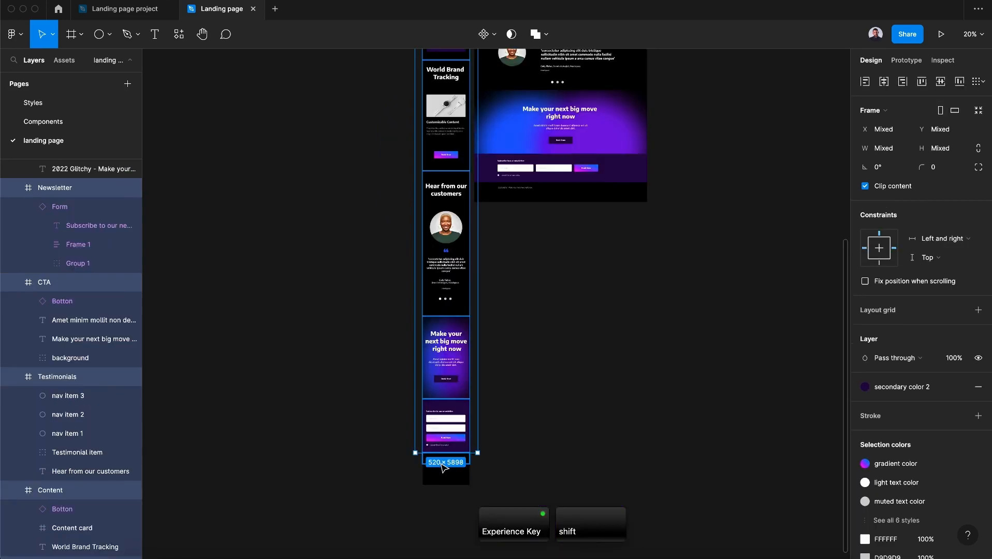
{"action": "left_click", "coordinate": [441, 458], "text": "shift"}
{"action": "left_click", "coordinate": [979, 82]}
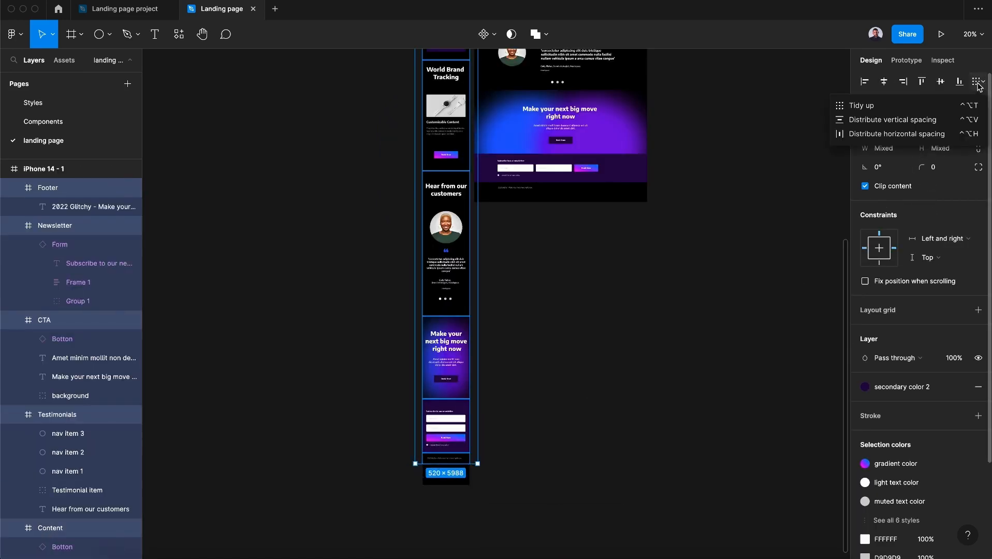
{"action": "key", "text": "super+z"}
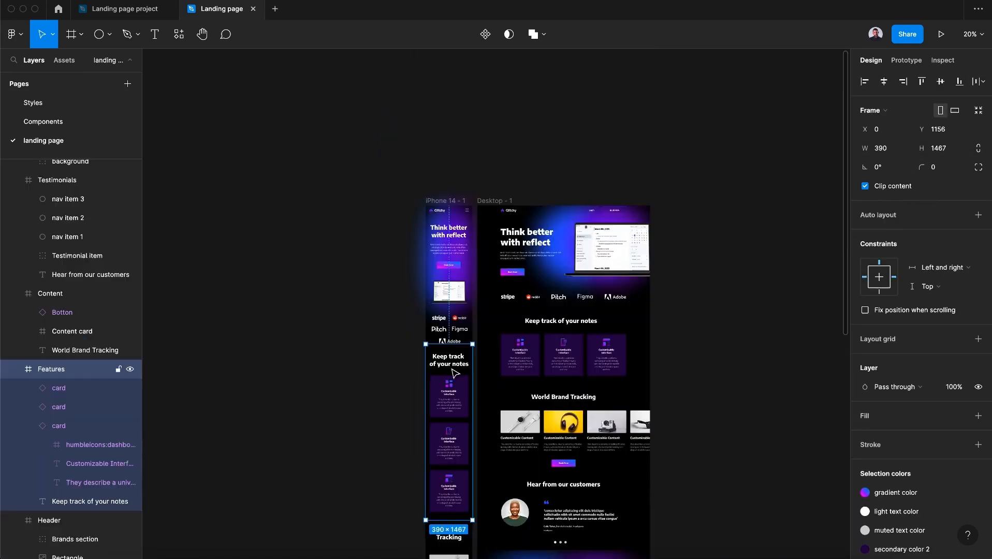
{"action": "scroll", "coordinate": [456, 372], "scroll_direction": "down", "scroll_amount": 5}
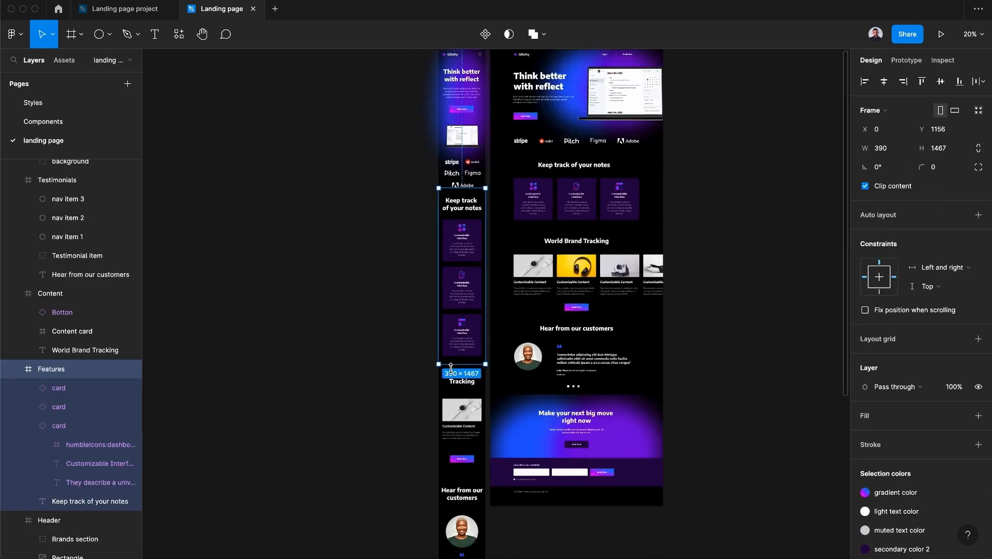
Select every mobile section from Features to Footer and tidy them into a gapless vertical stack
{"action": "left_click", "coordinate": [454, 351], "text": "shift"}
{"action": "left_click", "coordinate": [453, 435], "text": "shift"}
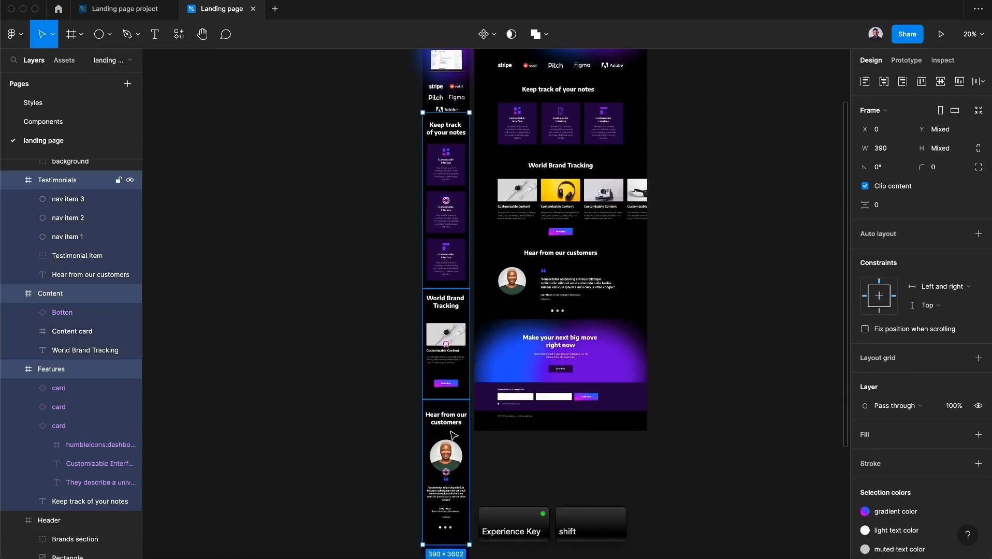
{"action": "scroll", "coordinate": [452, 165], "scroll_direction": "down", "scroll_amount": 3}
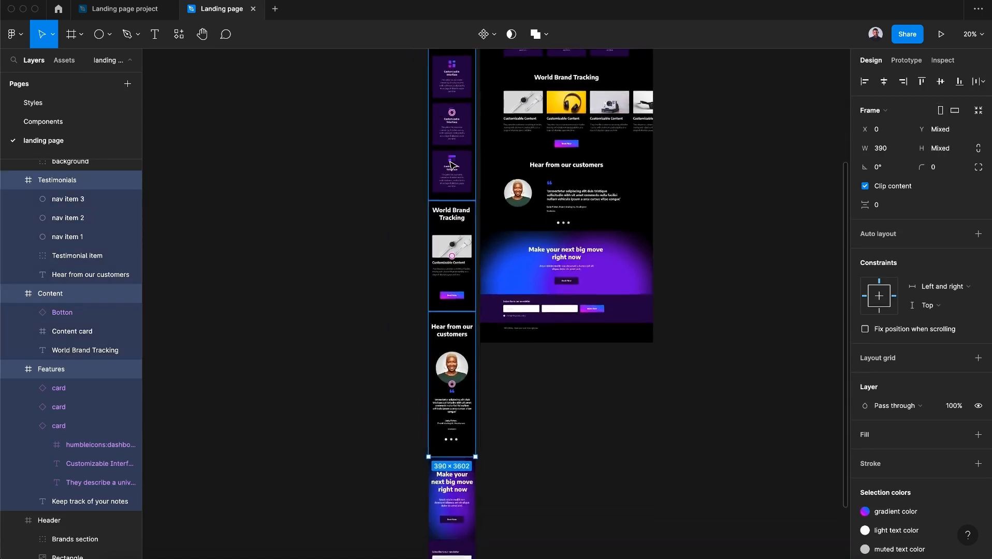
{"action": "left_click", "coordinate": [464, 451], "text": "shift"}
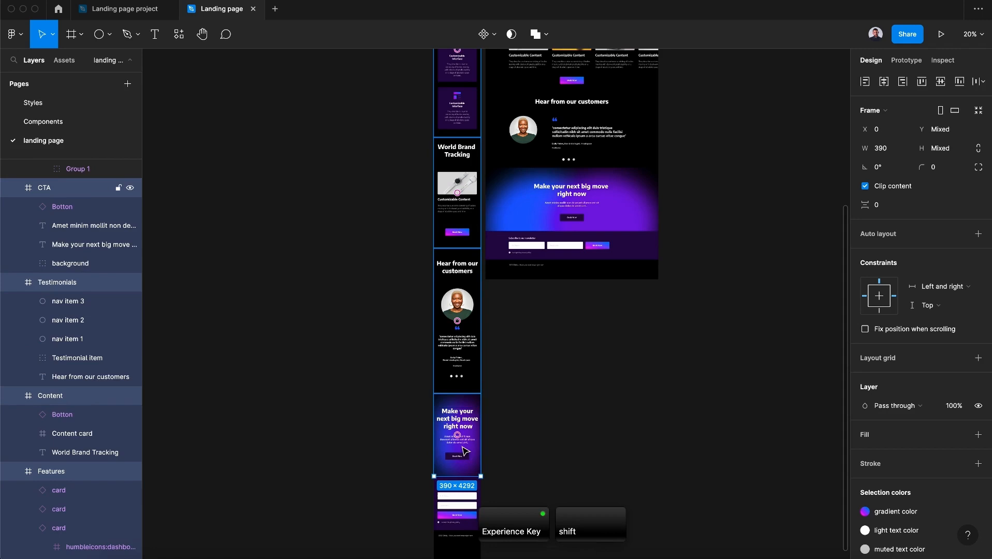
{"action": "left_click", "coordinate": [461, 527], "text": "shift"}
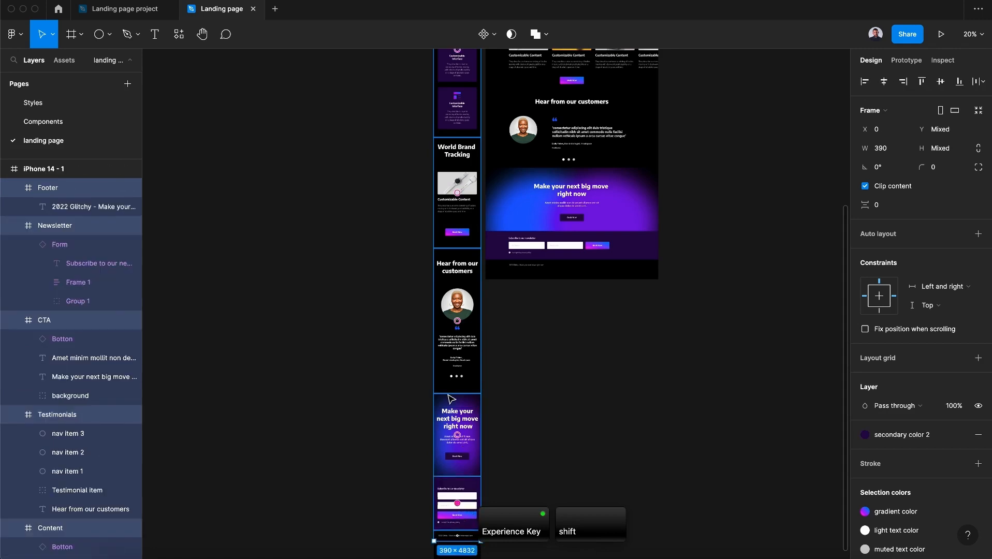
{"action": "scroll", "coordinate": [450, 259], "scroll_direction": "up", "scroll_amount": 3}
{"action": "left_click", "coordinate": [444, 148], "text": "shift"}
{"action": "left_click_drag", "start_coordinate": [443, 145], "coordinate": [443, 157]}
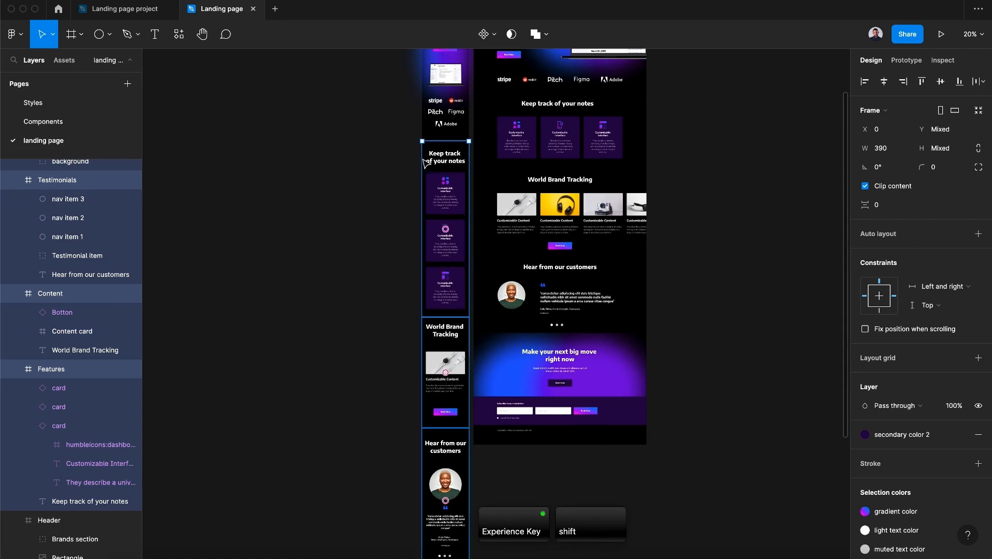
{"action": "left_click", "coordinate": [397, 161]}
{"action": "scroll", "coordinate": [399, 163], "scroll_direction": "up", "scroll_amount": 2}
{"action": "left_click", "coordinate": [405, 228]}
{"action": "left_click", "coordinate": [403, 284], "text": "shift"}
{"action": "left_click", "coordinate": [405, 451], "text": "shift"}
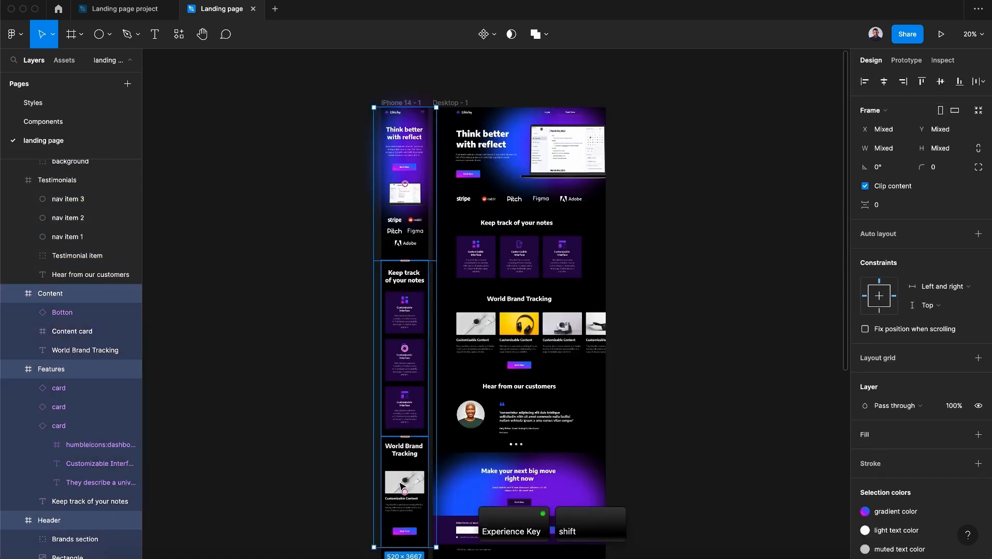
{"action": "scroll", "coordinate": [405, 450], "scroll_direction": "down", "scroll_amount": 5}
{"action": "left_click", "coordinate": [409, 440], "text": "shift"}
{"action": "left_click", "coordinate": [415, 500], "text": "shift"}
{"action": "scroll", "coordinate": [417, 501], "scroll_direction": "down", "scroll_amount": 3}
{"action": "left_click", "coordinate": [428, 427], "text": "shift"}
{"action": "left_click", "coordinate": [431, 456], "text": "shift"}
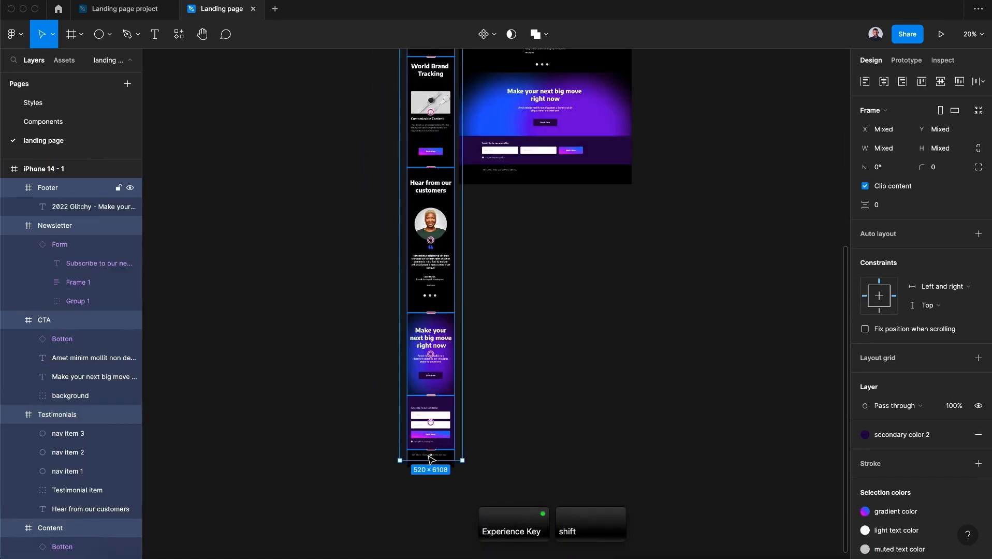
{"action": "left_click", "coordinate": [979, 86]}
{"action": "left_click", "coordinate": [978, 89]}
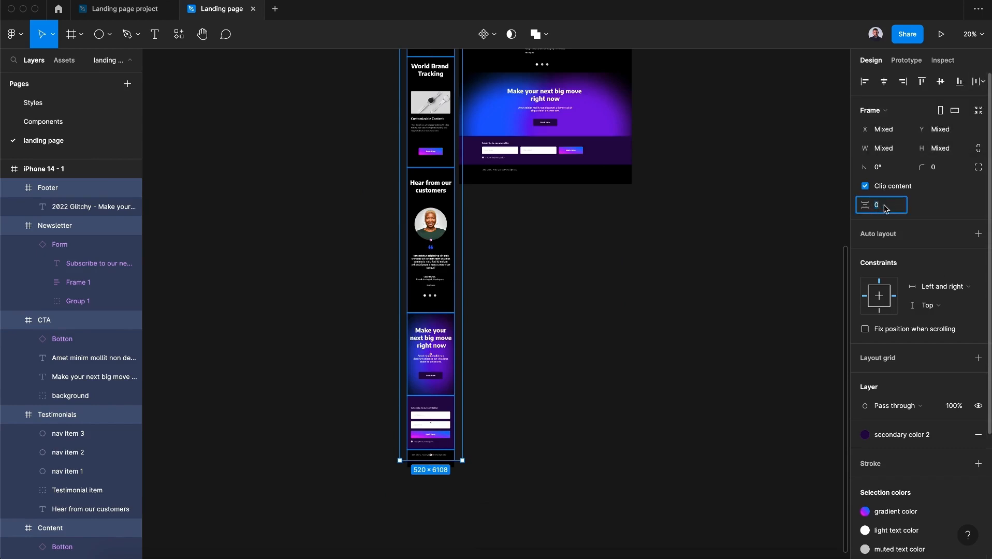
{"action": "left_click", "coordinate": [614, 347]}
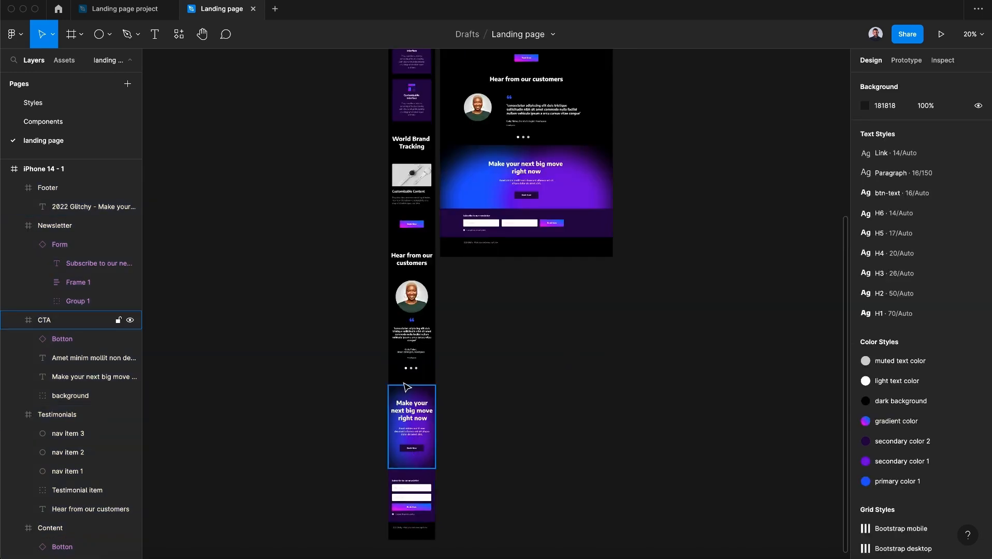
Shorten the Desktop - 1 frame slightly so its bottom edge ends at the footer
{"action": "scroll", "coordinate": [419, 385], "scroll_direction": "up", "scroll_amount": 10}
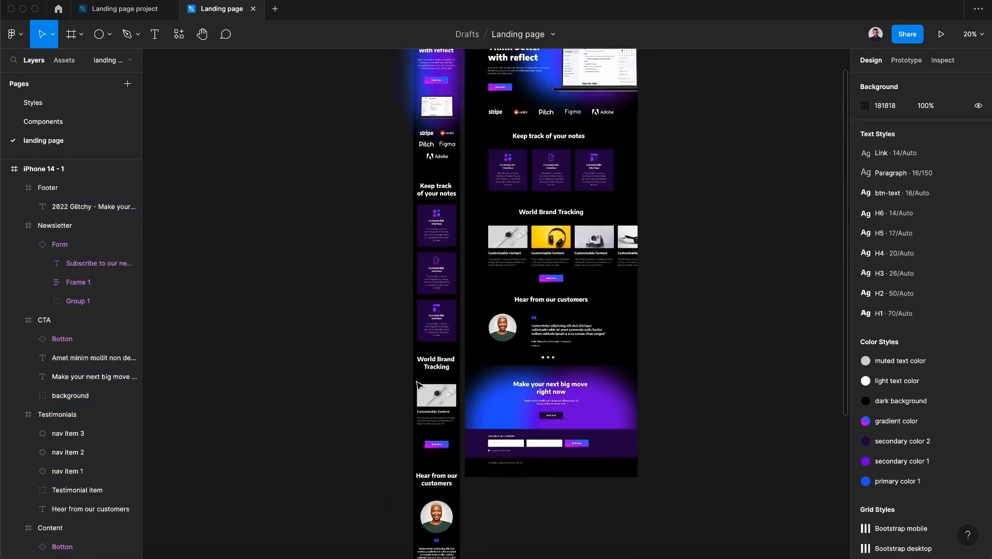
{"action": "left_click", "coordinate": [430, 132]}
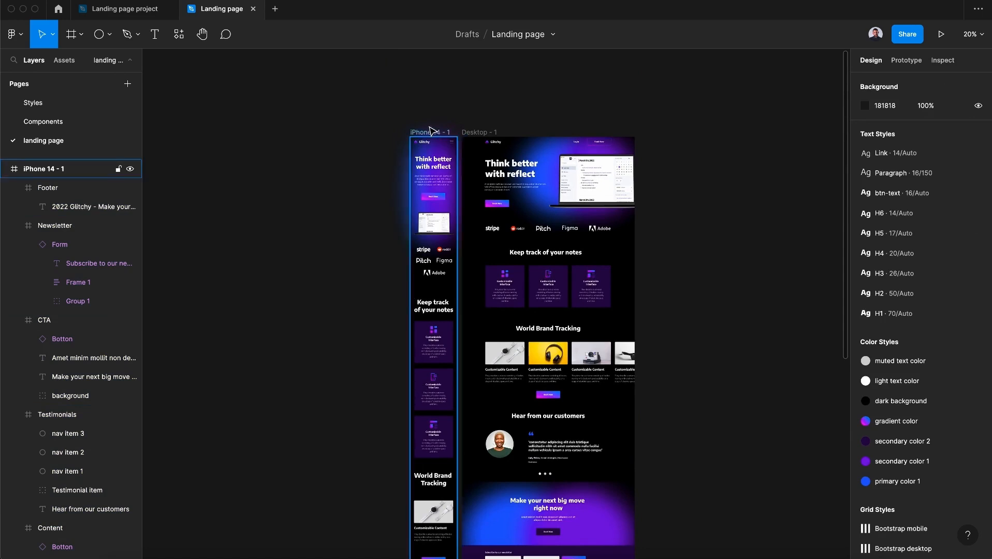
{"action": "scroll", "coordinate": [335, 369], "scroll_direction": "down", "scroll_amount": 10}
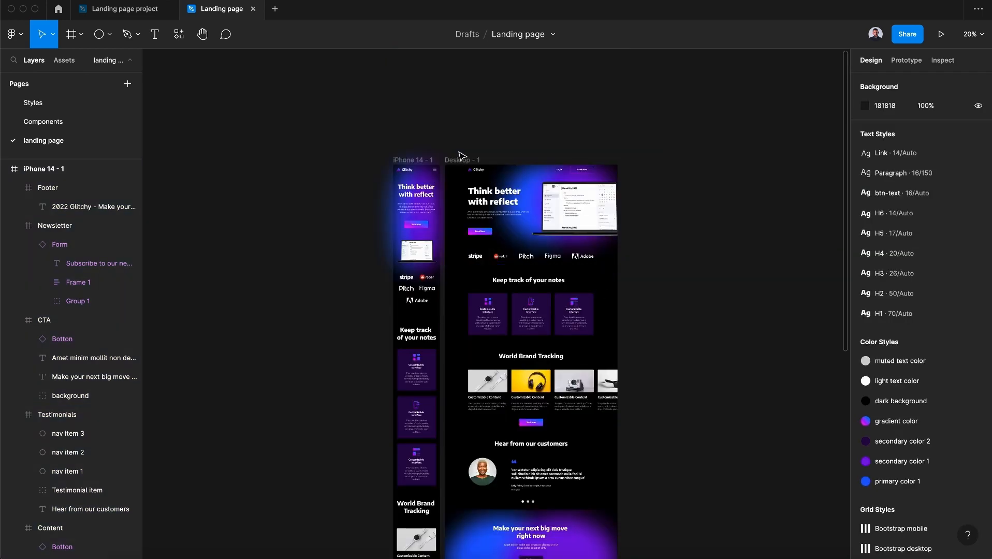
{"action": "left_click", "coordinate": [462, 161]}
{"action": "scroll", "coordinate": [557, 399], "scroll_direction": "down", "scroll_amount": 5}
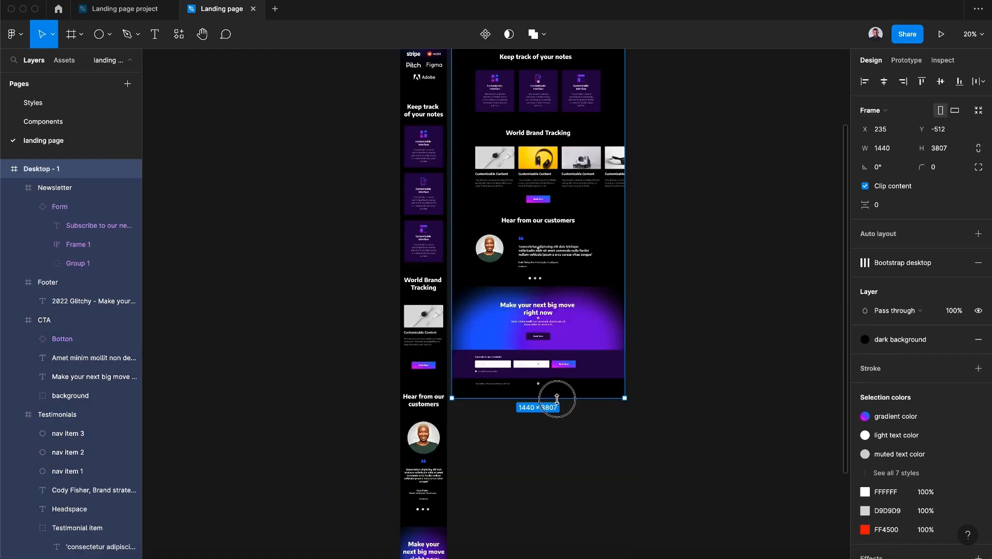
{"action": "left_click_drag", "start_coordinate": [557, 399], "coordinate": [555, 390]}
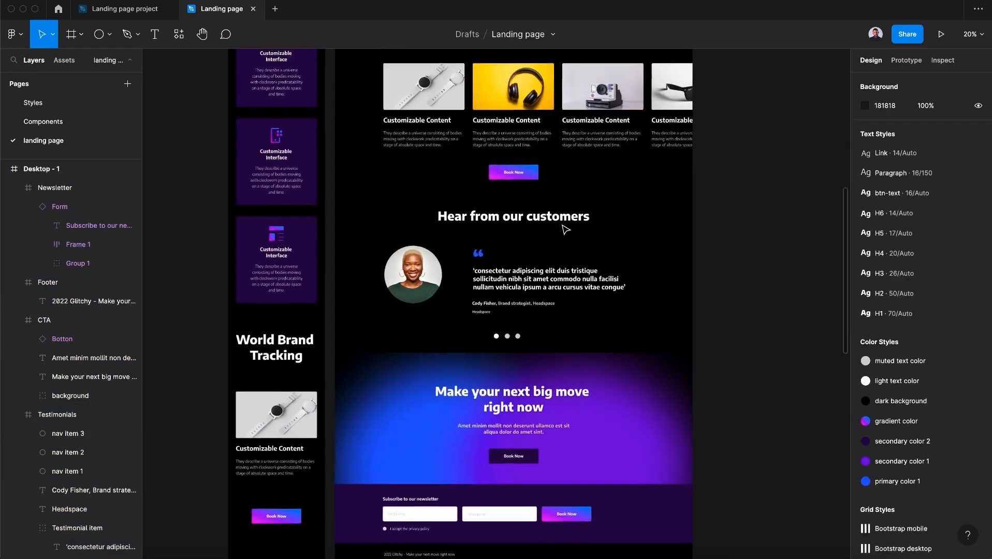